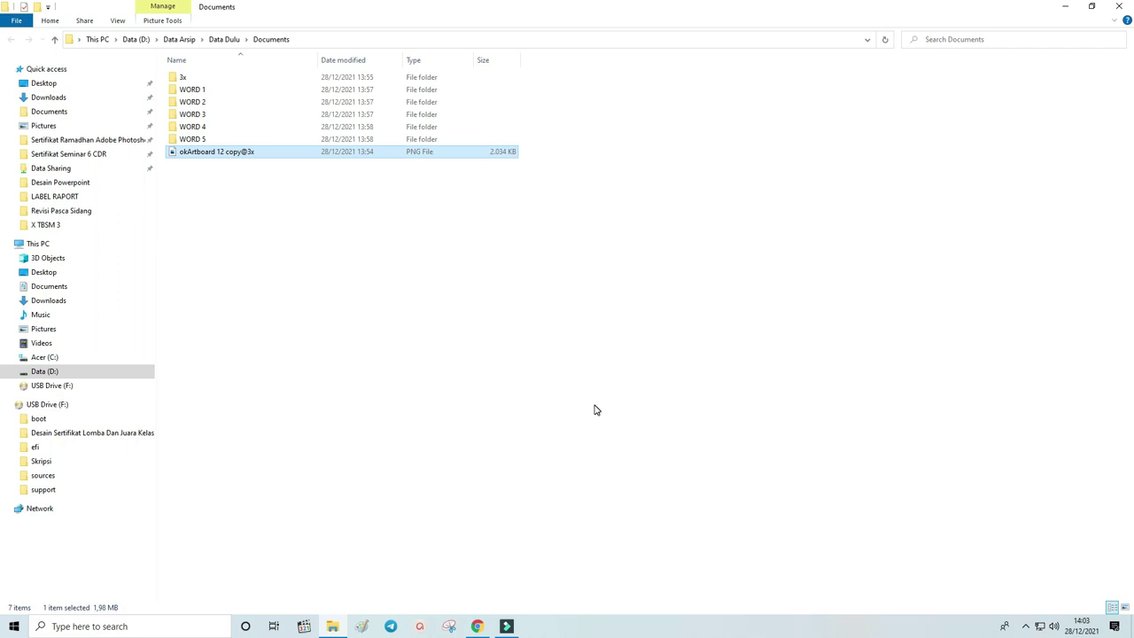
Search the Documents folder for docx files.
{"action": "double_click", "coordinate": [190, 89]}
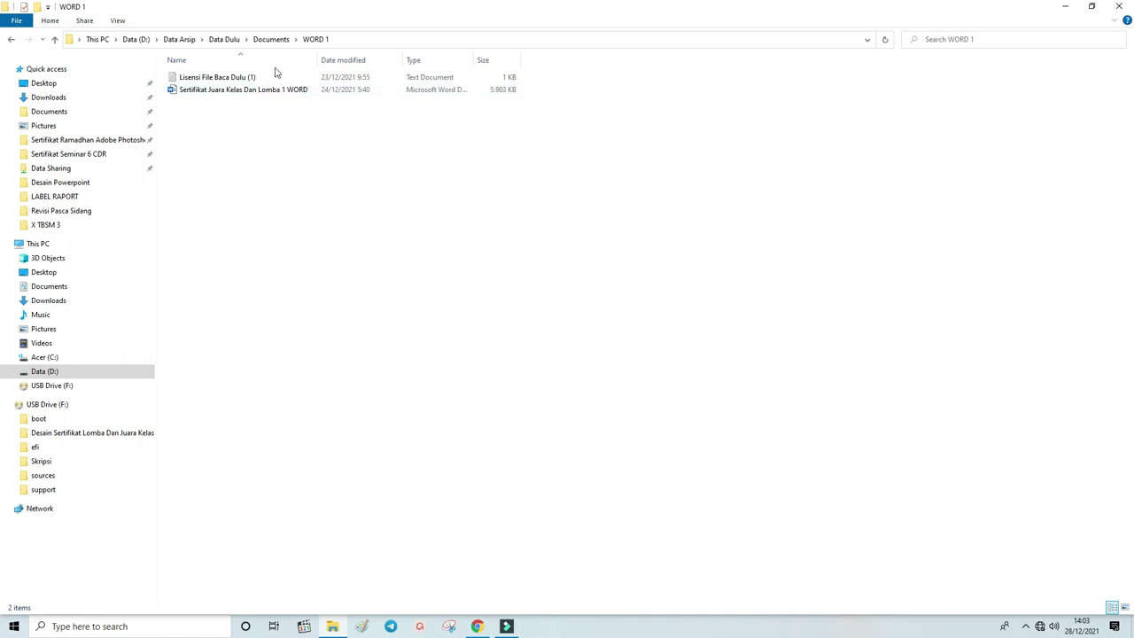
{"action": "left_click", "coordinate": [10, 39]}
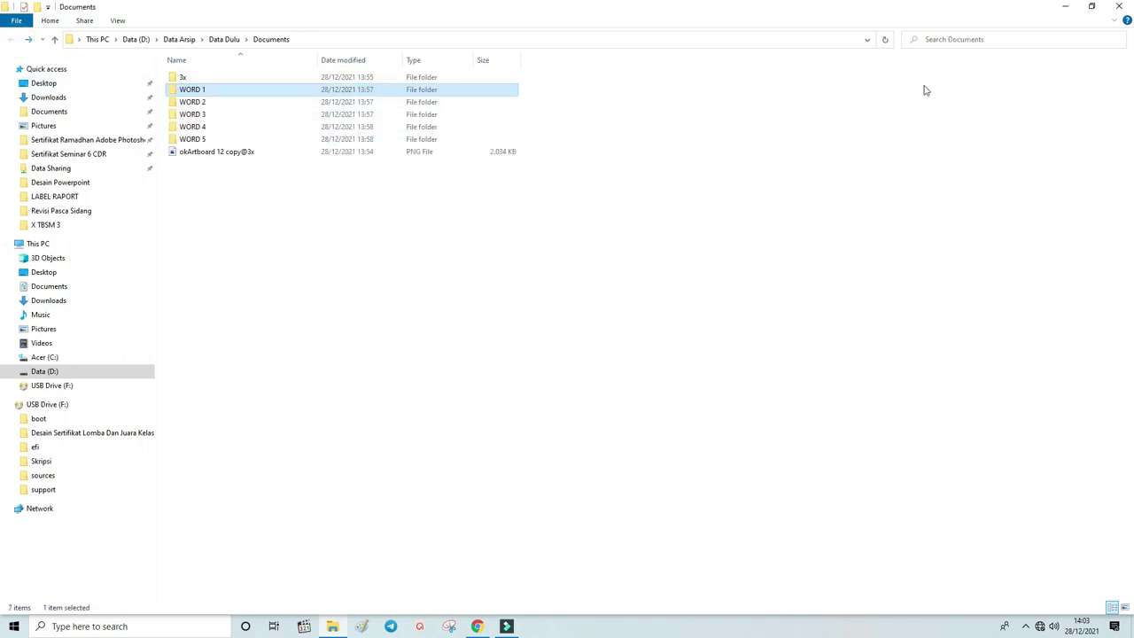
{"action": "left_click", "coordinate": [998, 41]}
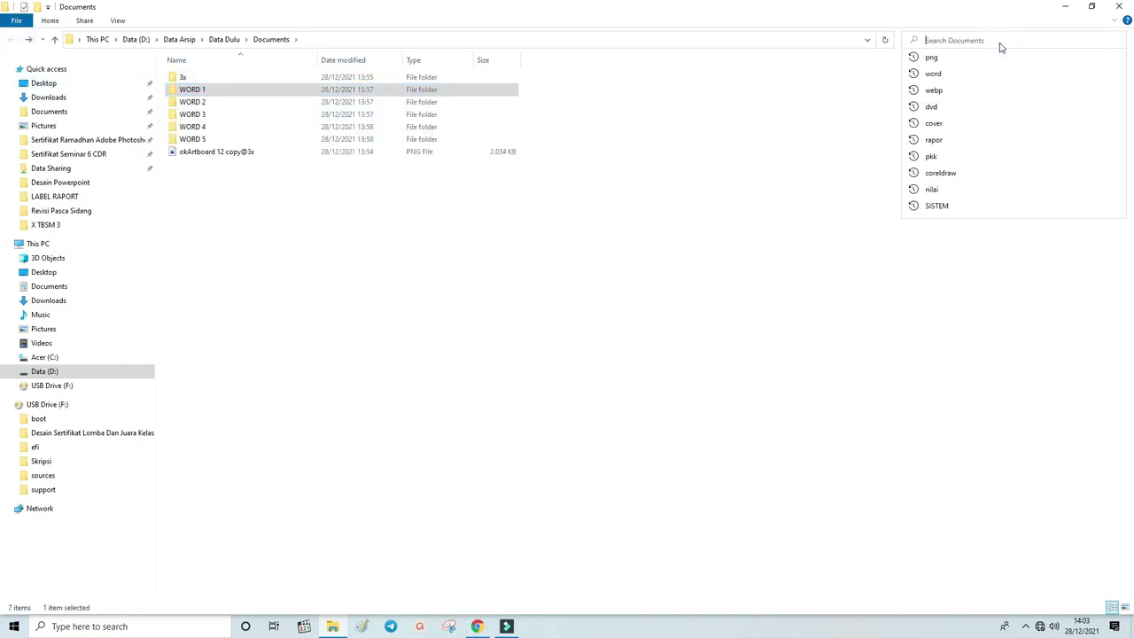
{"action": "type", "text": "docx"}
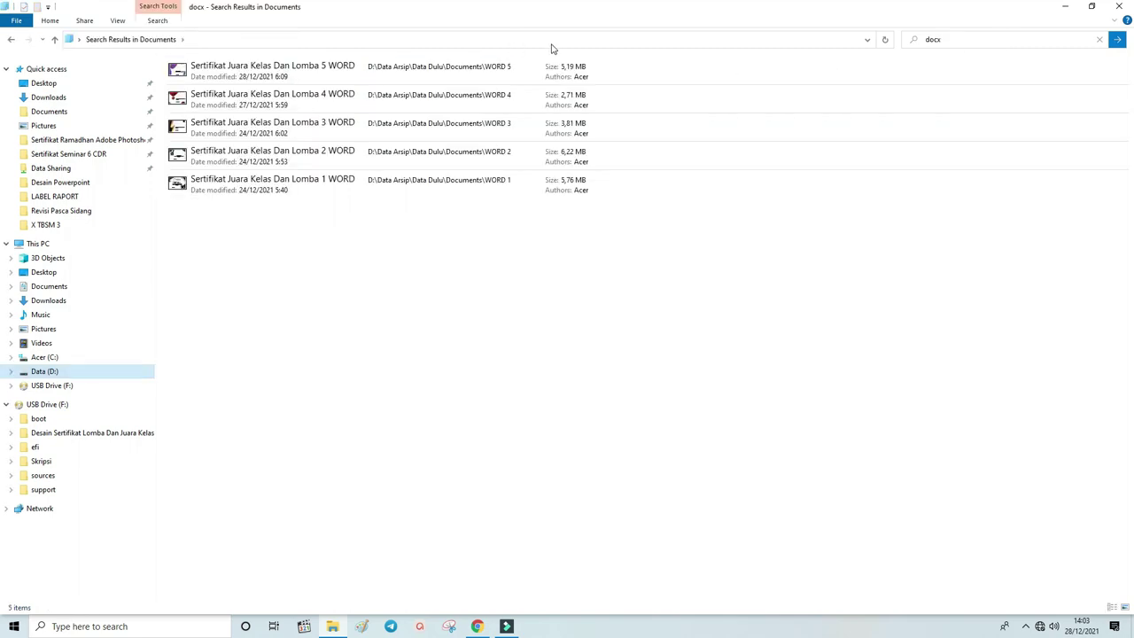
Select all five Sertifikat Juara Kelas Dan Lomba WORD results and open them together.
{"action": "left_click", "coordinate": [257, 193]}
{"action": "left_click", "coordinate": [260, 155]}
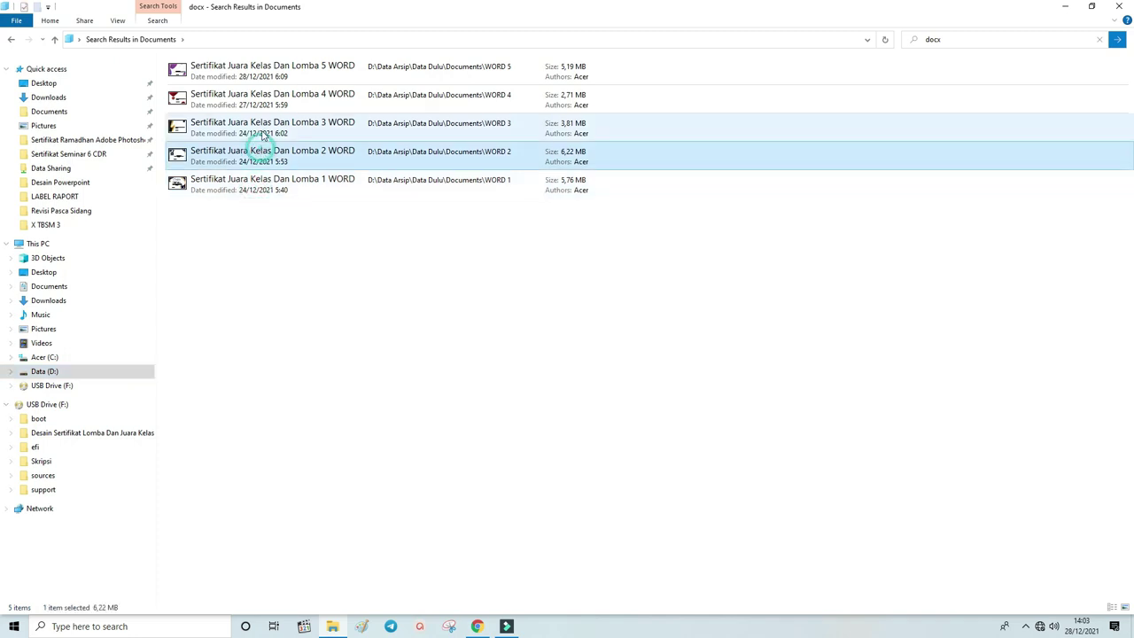
{"action": "left_click", "coordinate": [261, 124]}
{"action": "left_click", "coordinate": [266, 97]}
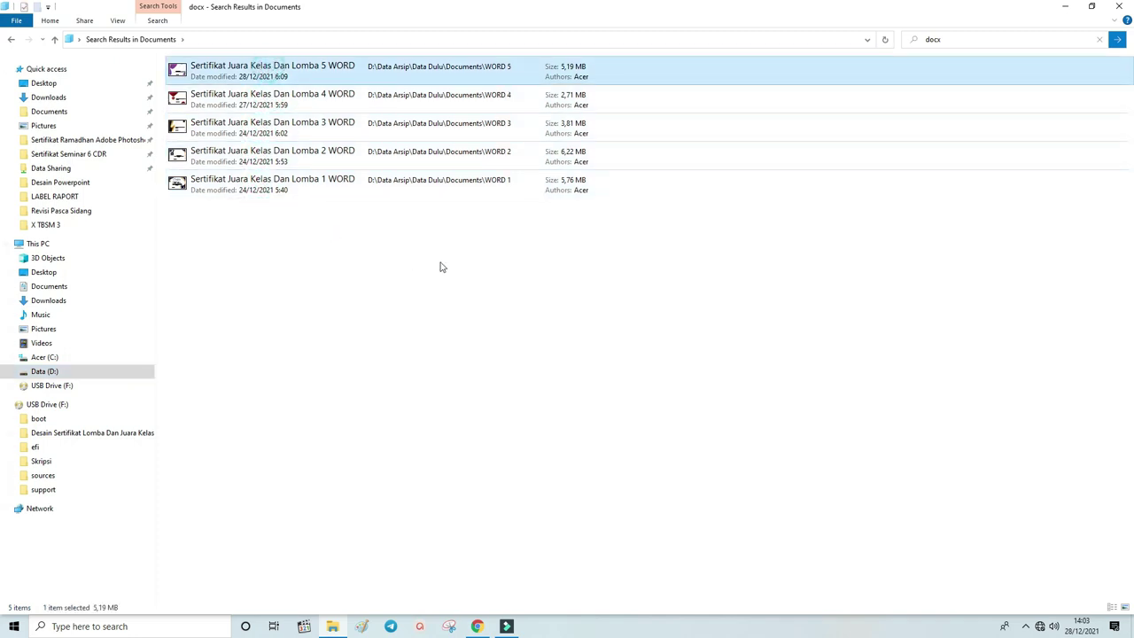
{"action": "left_click_drag", "start_coordinate": [441, 263], "coordinate": [281, 77]}
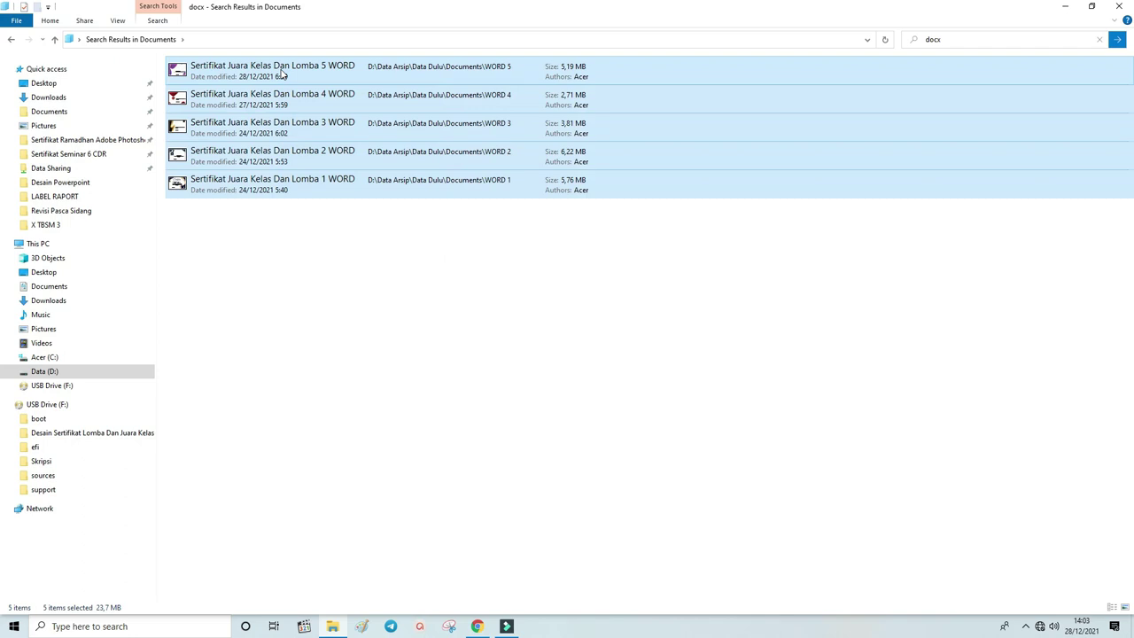
{"action": "right_click", "coordinate": [281, 69]}
{"action": "left_click", "coordinate": [304, 77]}
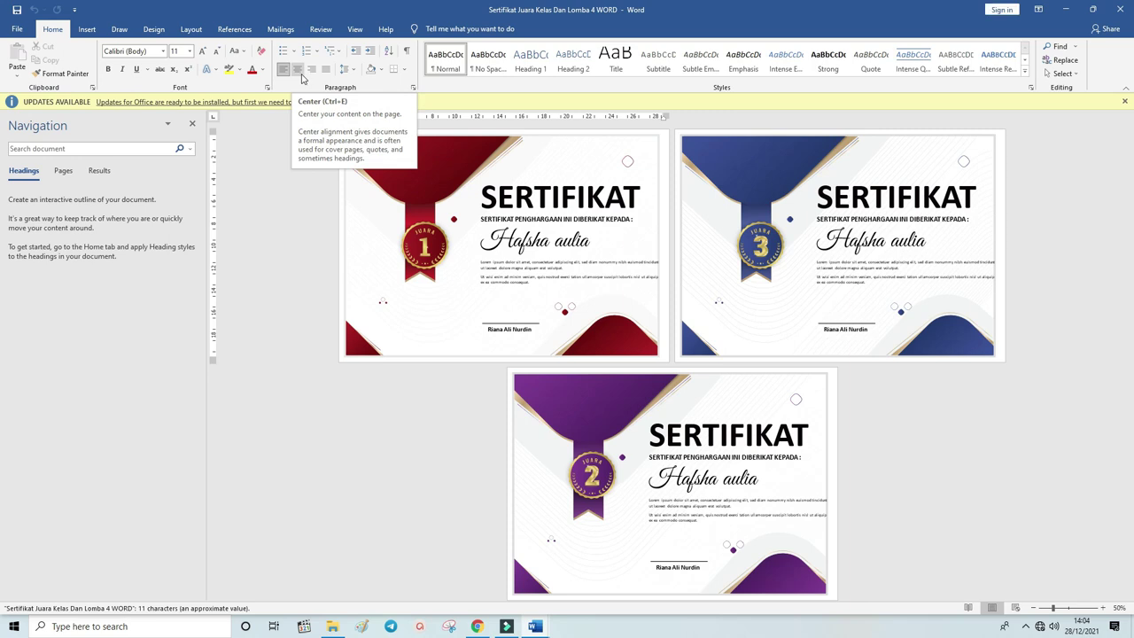
Look through the open Lomba 1, Lomba 3 and Lomba 2 certificate windows.
{"action": "left_click", "coordinate": [502, 155]}
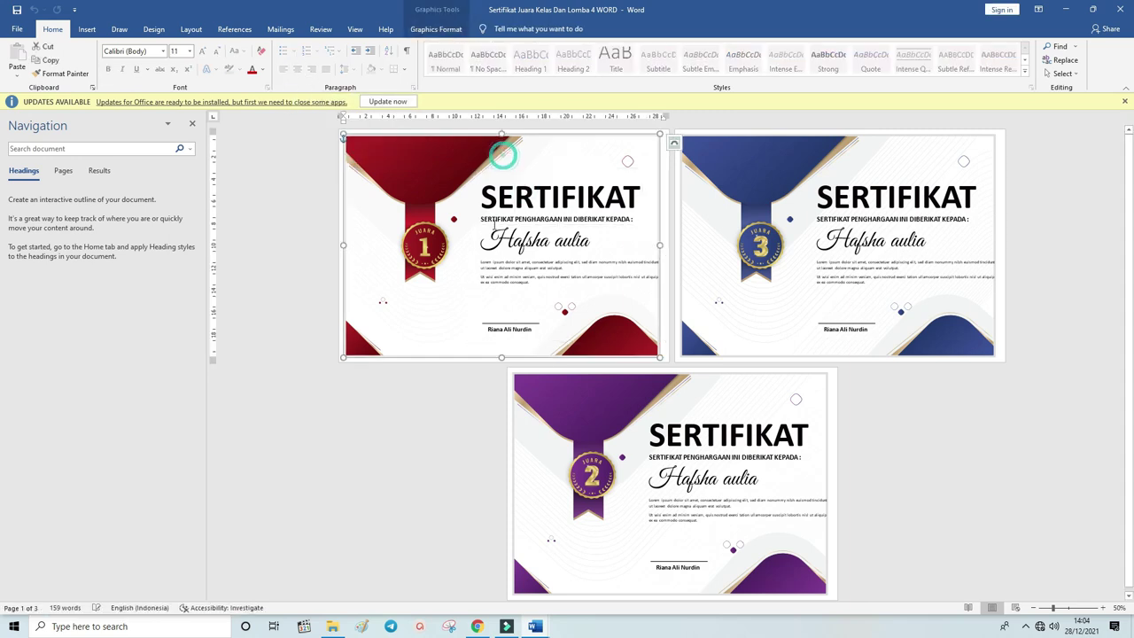
{"action": "left_click", "coordinate": [534, 626]}
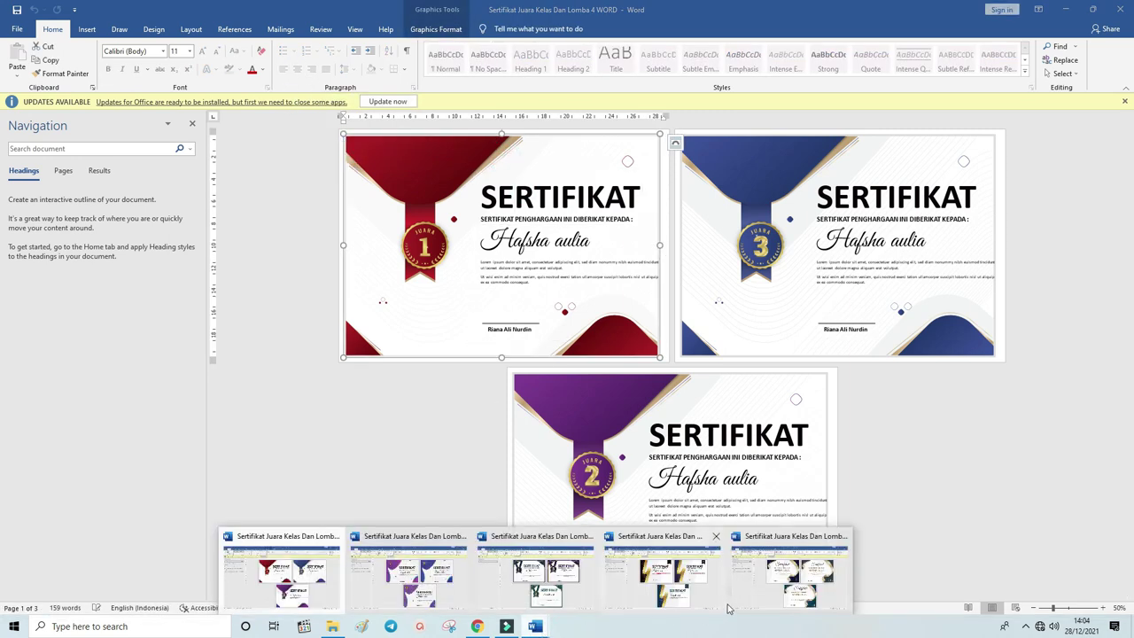
{"action": "left_click", "coordinate": [783, 589]}
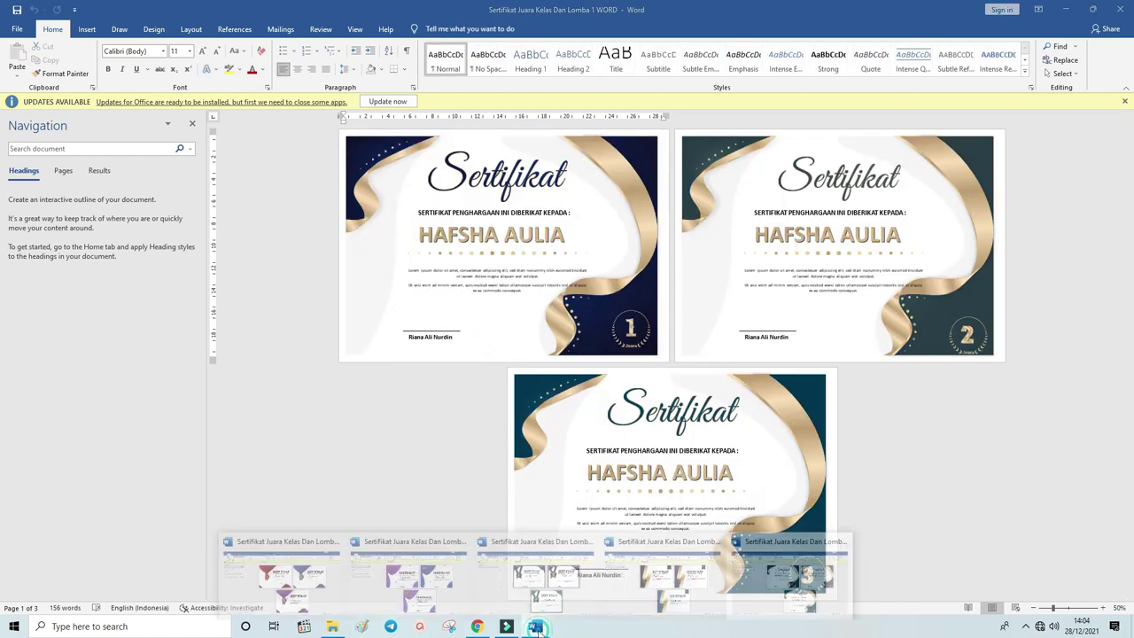
{"action": "left_click", "coordinate": [658, 586]}
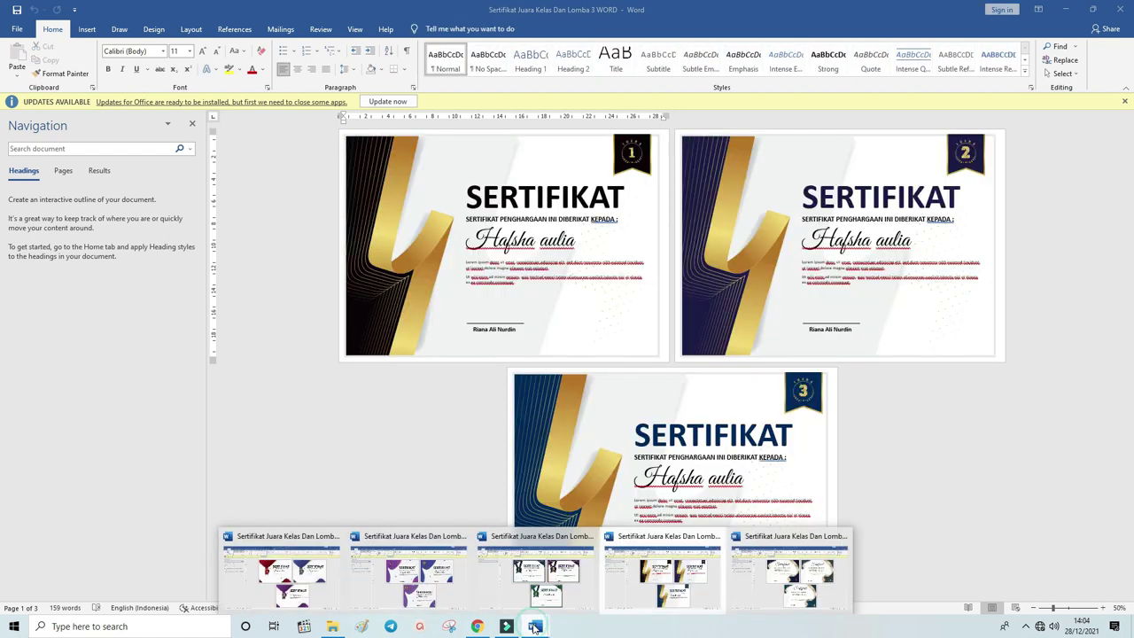
{"action": "left_click", "coordinate": [548, 589]}
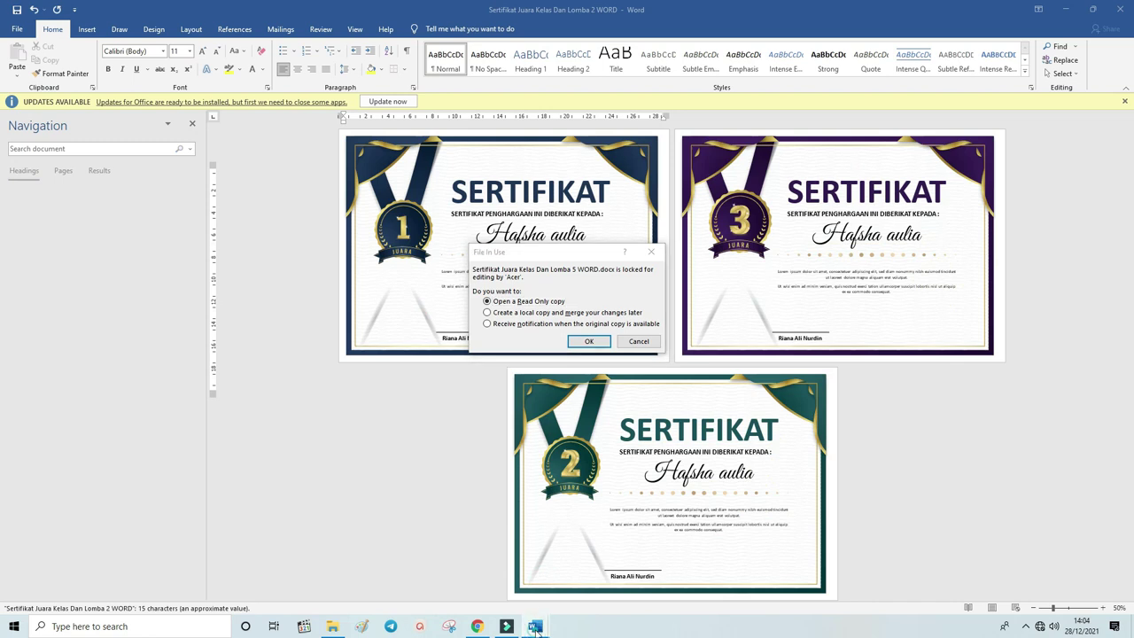
Cancel the file-in-use warning and bring the purple Lomba 5 document forward.
{"action": "mouse_move", "coordinate": [535, 627]}
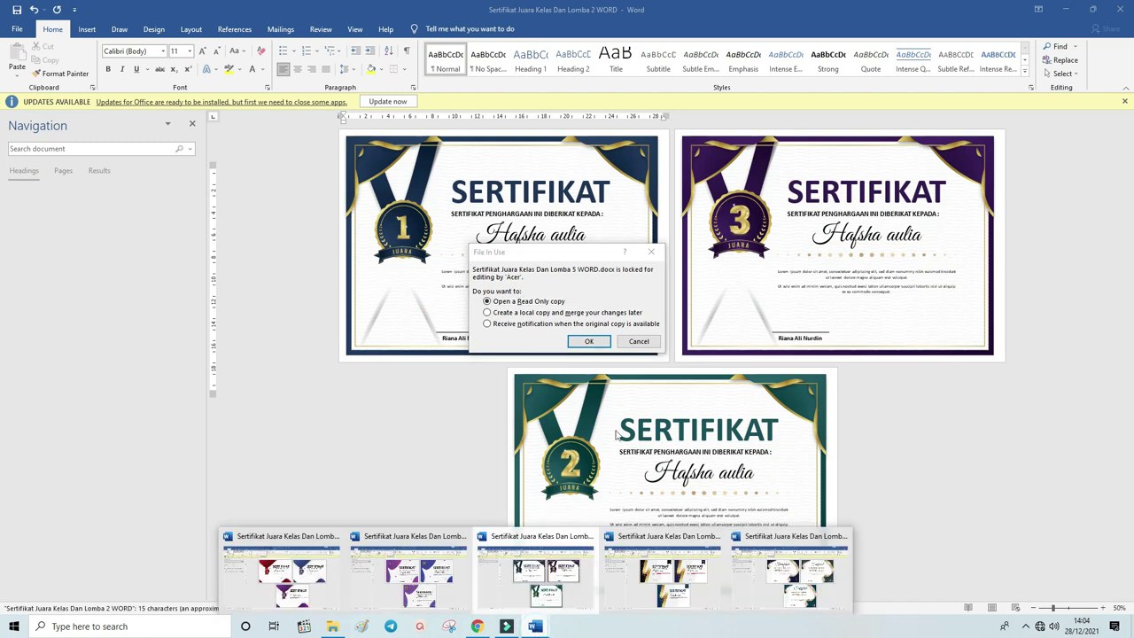
{"action": "left_click", "coordinate": [595, 343]}
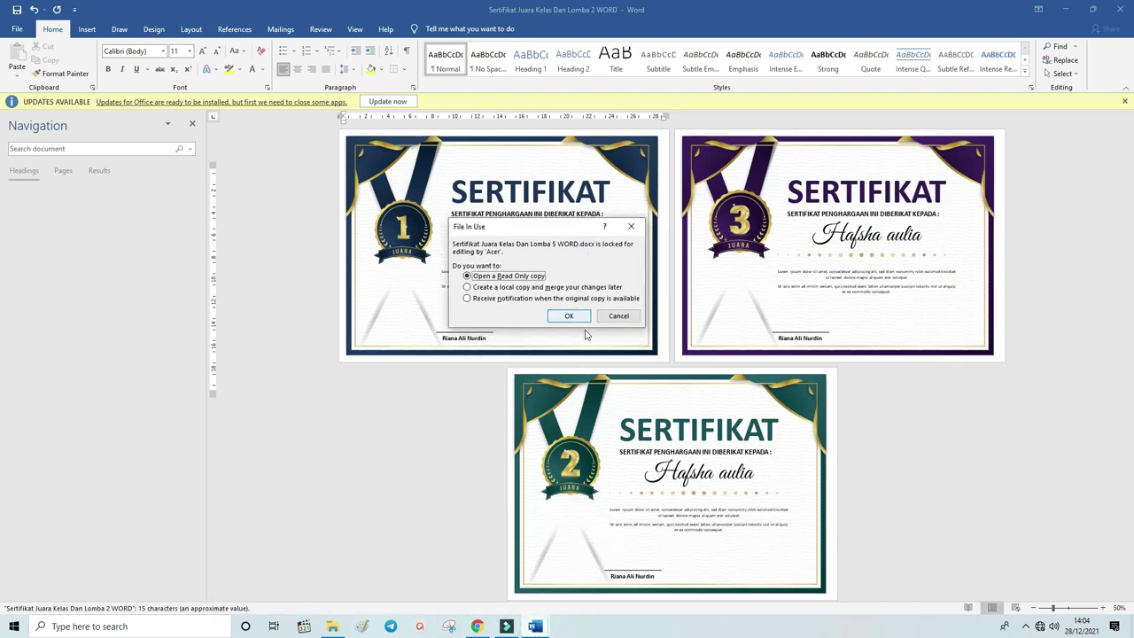
{"action": "left_click", "coordinate": [617, 316]}
{"action": "mouse_move", "coordinate": [540, 627]}
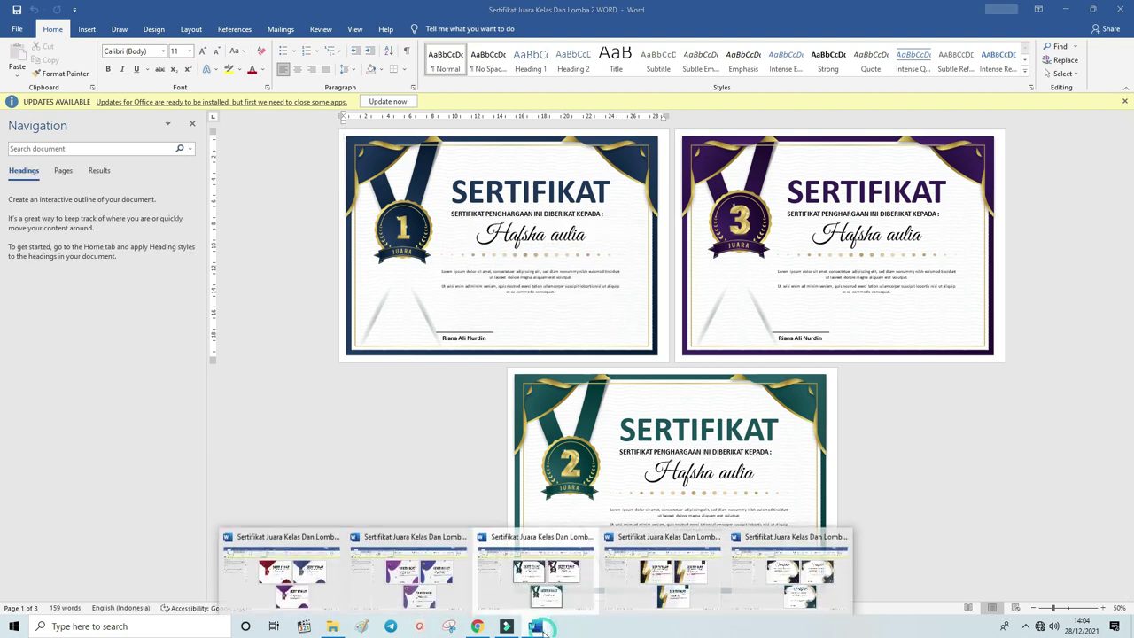
{"action": "left_click", "coordinate": [435, 570]}
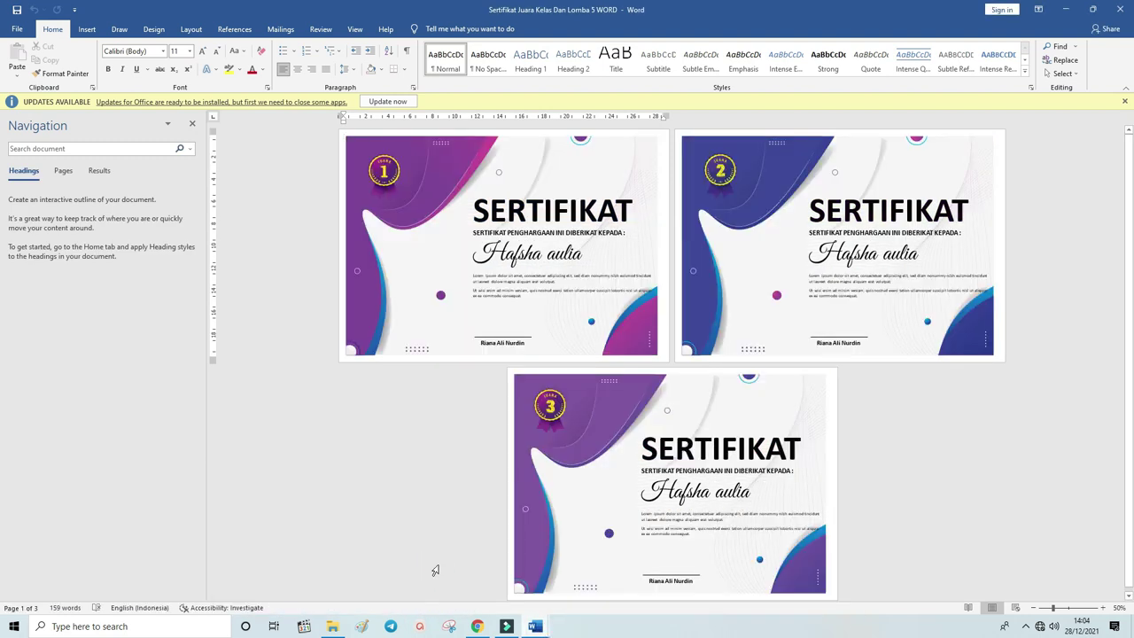
Dismiss the updates notice and close Lomba 2's navigation pane, then return to Lomba 5.
{"action": "left_click", "coordinate": [1124, 102]}
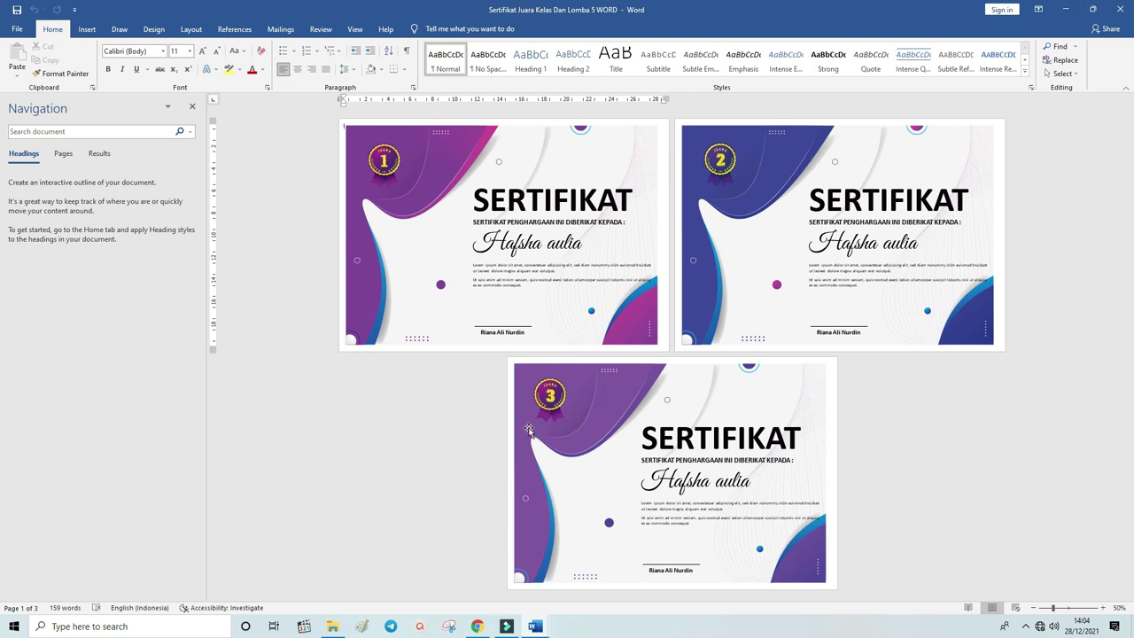
{"action": "left_click", "coordinate": [535, 627]}
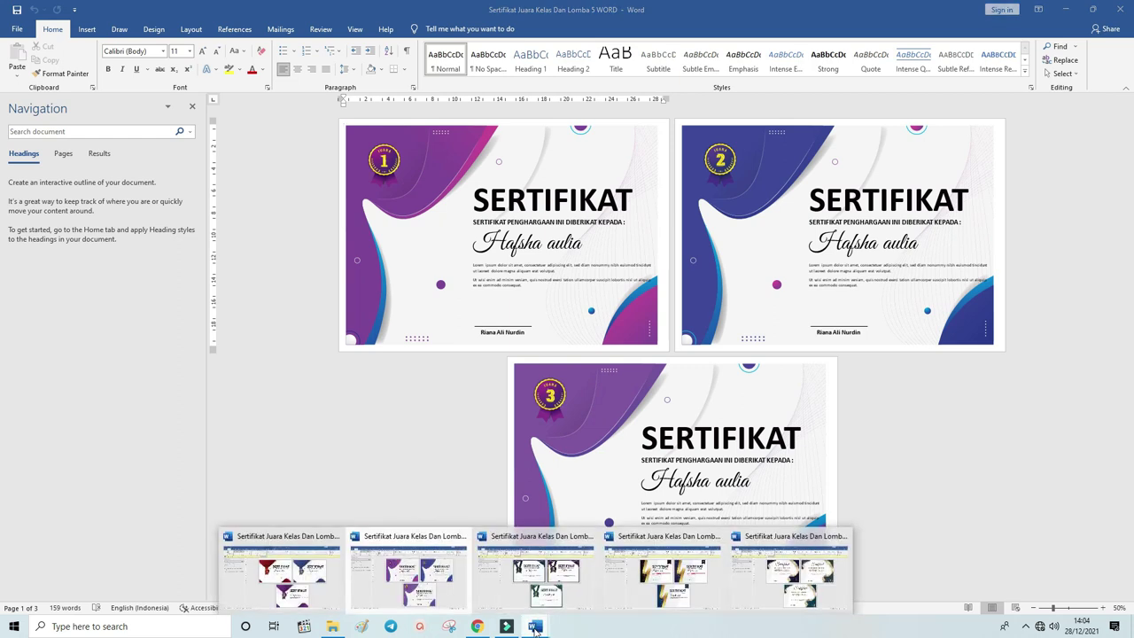
{"action": "left_click", "coordinate": [562, 568]}
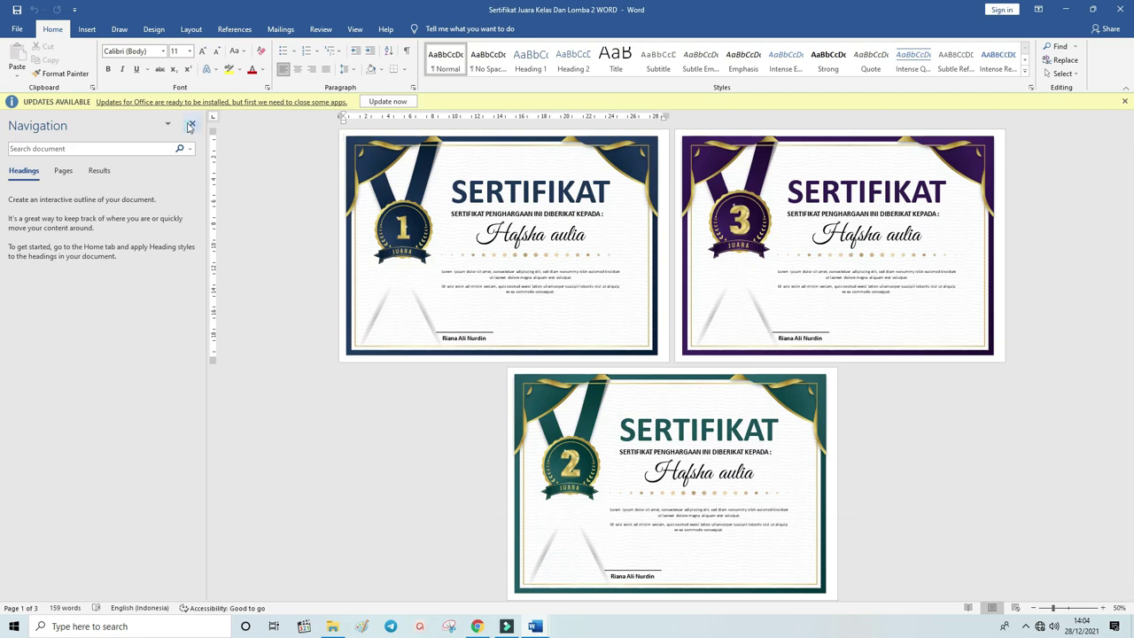
{"action": "left_click", "coordinate": [192, 123]}
{"action": "left_click", "coordinate": [542, 627]}
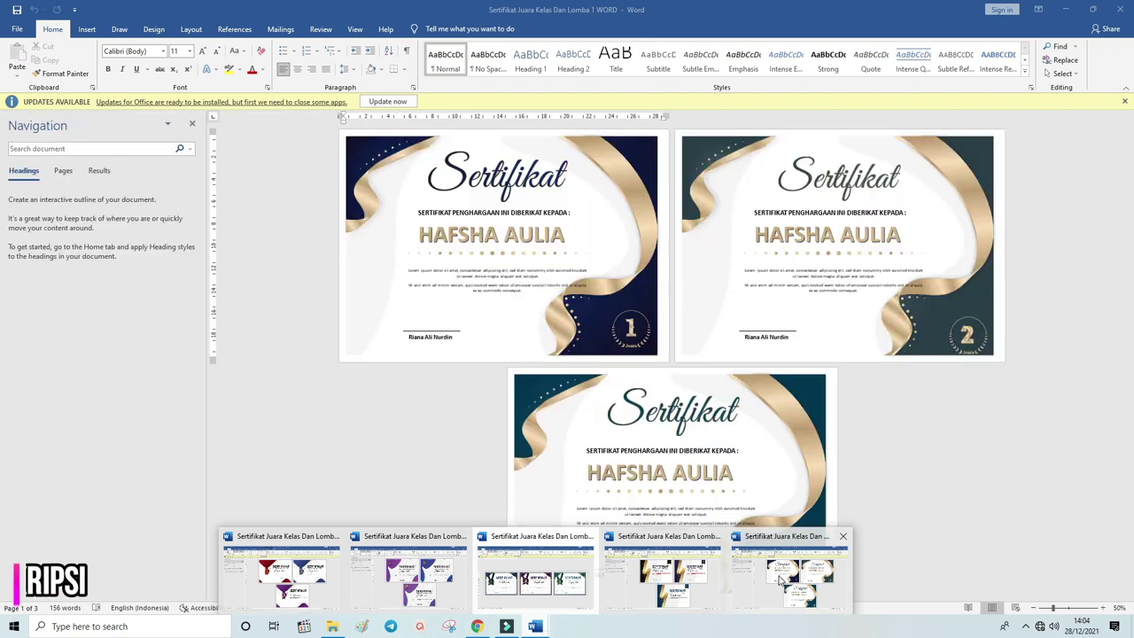
{"action": "mouse_move", "coordinate": [568, 582]}
{"action": "left_click", "coordinate": [788, 575]}
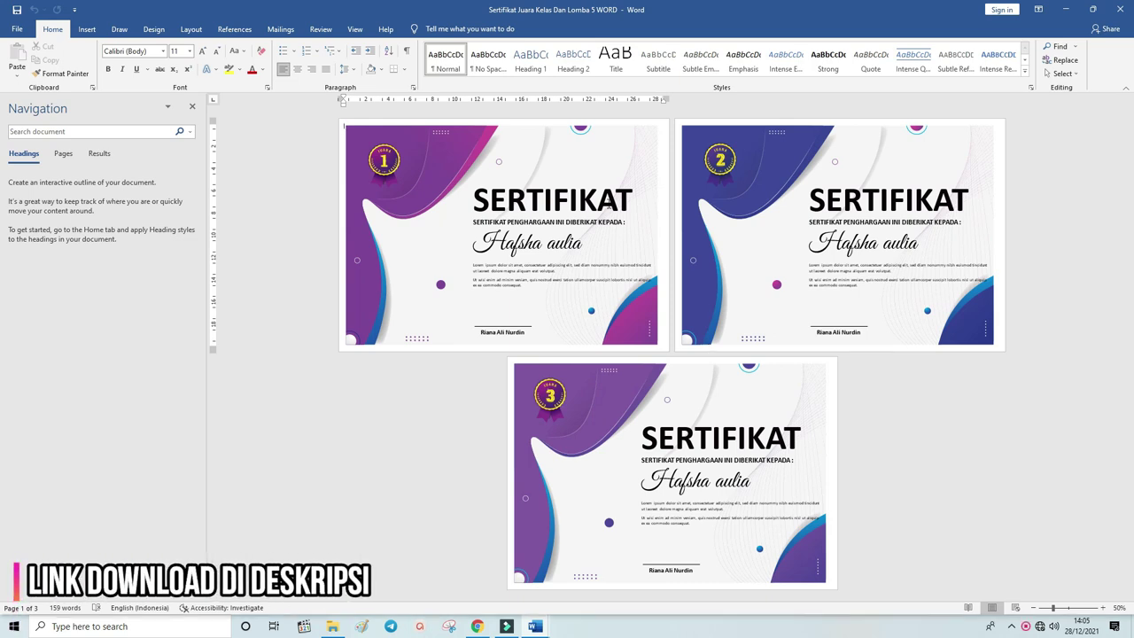
Close Lomba 5's navigation pane to widen the pages, glancing at Lomba 3 before returning.
{"action": "left_click", "coordinate": [192, 106]}
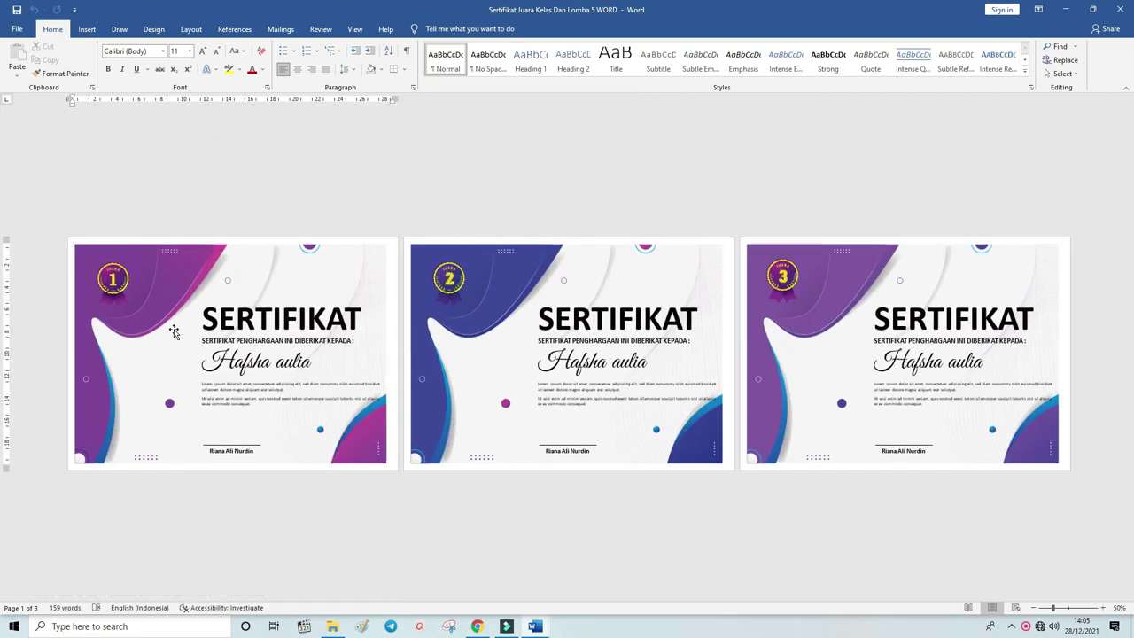
{"action": "left_click", "coordinate": [535, 626]}
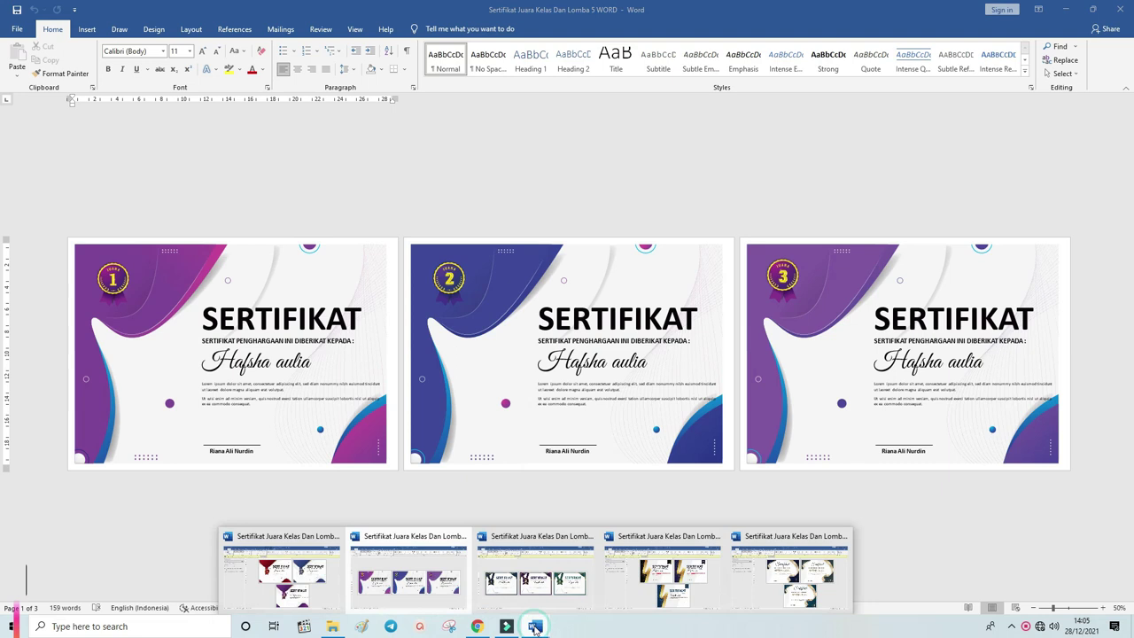
{"action": "left_click", "coordinate": [712, 588]}
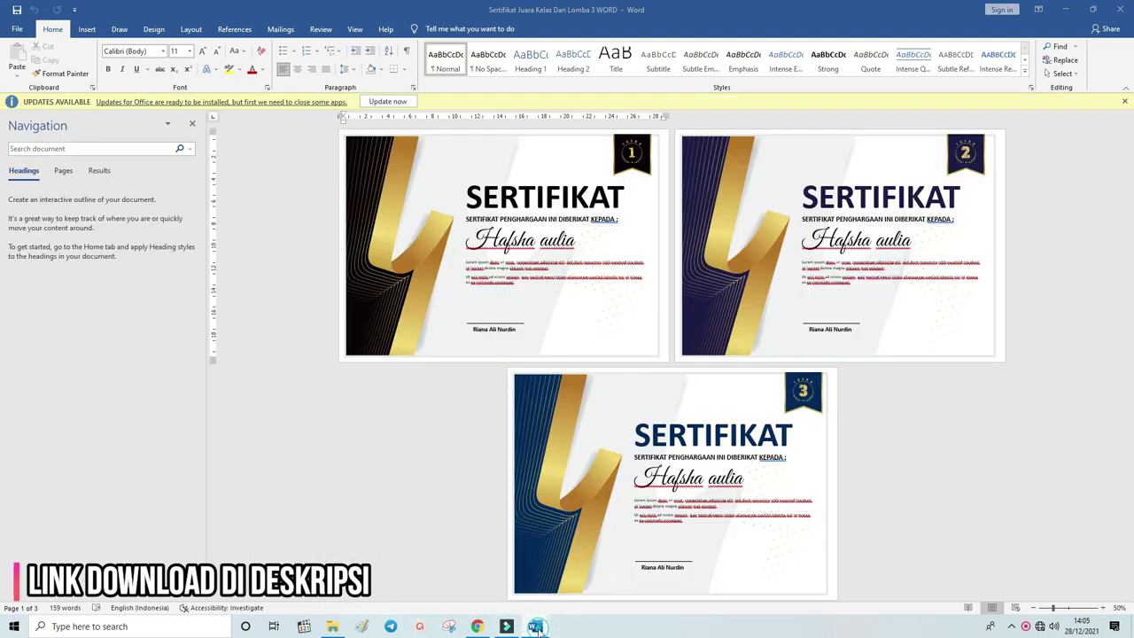
{"action": "mouse_move", "coordinate": [535, 626]}
{"action": "left_click", "coordinate": [422, 577]}
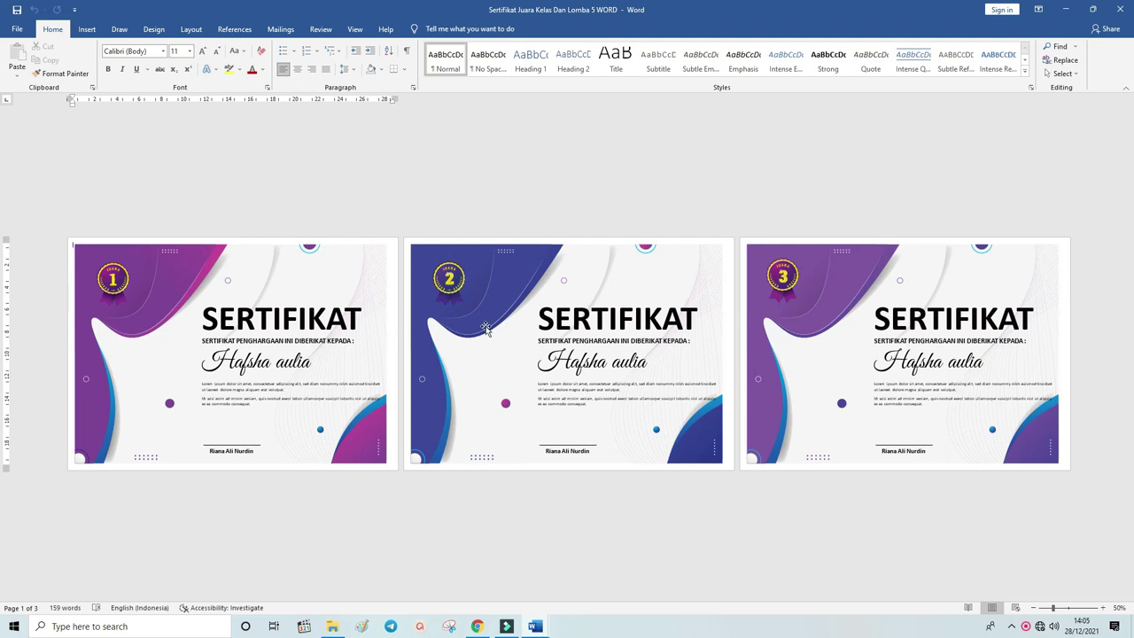
{"action": "left_click", "coordinate": [285, 274]}
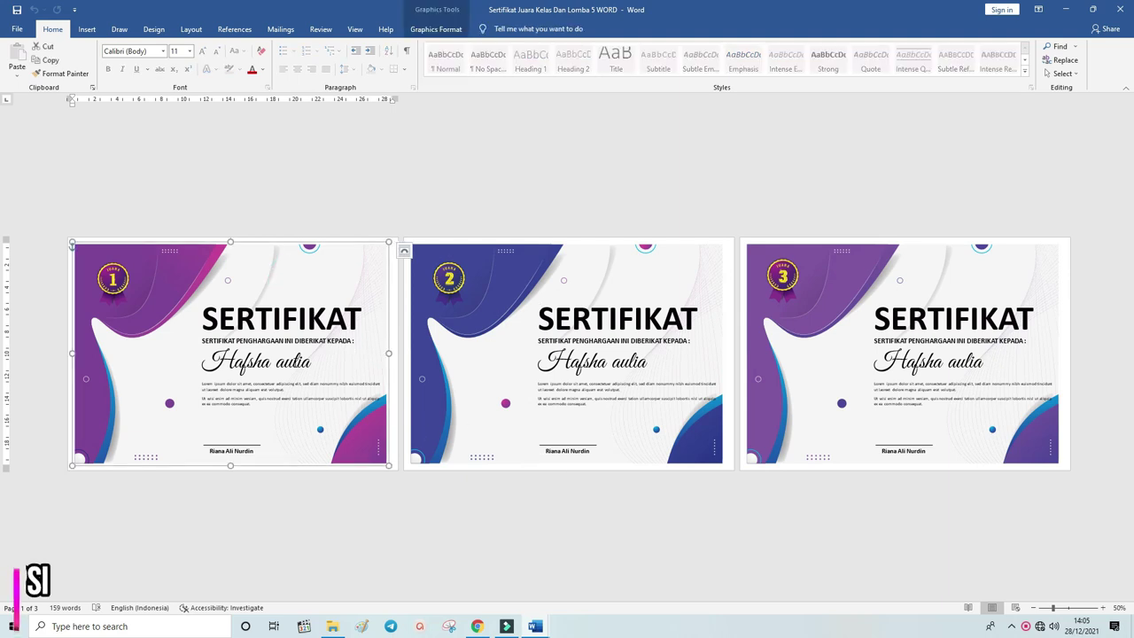
{"action": "scroll", "coordinate": [183, 311], "scroll_direction": "up", "scroll_amount": 11, "text": "ctrl"}
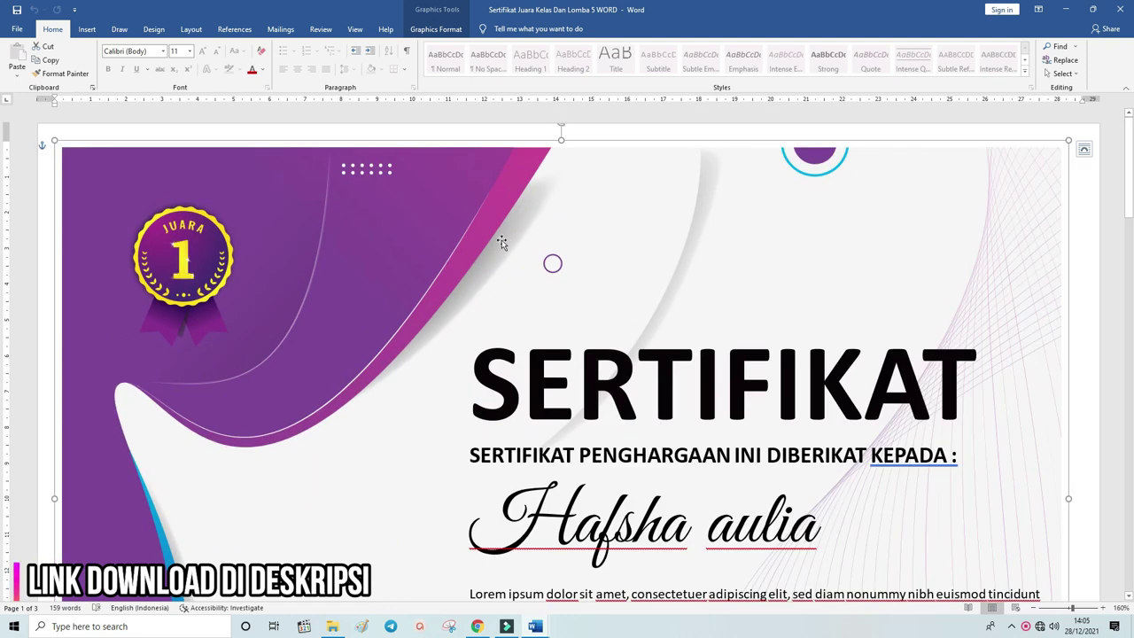
{"action": "scroll", "coordinate": [502, 241], "scroll_direction": "up", "scroll_amount": 3, "text": "ctrl"}
{"action": "scroll", "coordinate": [501, 244], "scroll_direction": "up", "scroll_amount": 15, "text": "ctrl"}
{"action": "scroll", "coordinate": [501, 244], "scroll_direction": "up", "scroll_amount": 7, "text": "ctrl"}
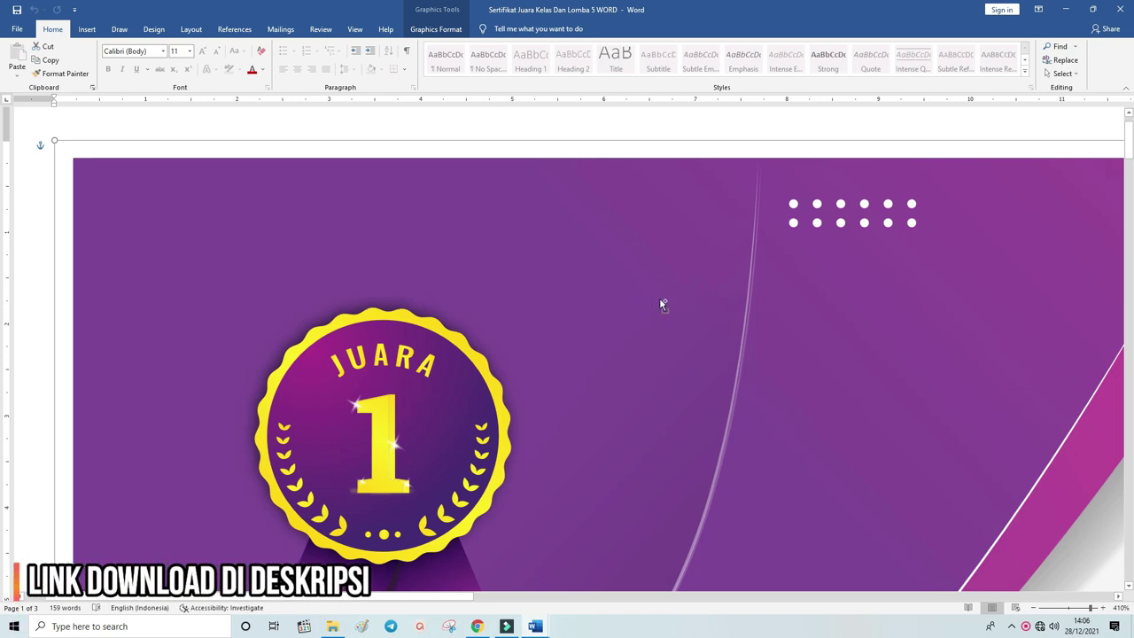
{"action": "scroll", "coordinate": [660, 302], "scroll_direction": "up", "scroll_amount": 5, "text": "ctrl"}
{"action": "scroll", "coordinate": [660, 297], "scroll_direction": "up", "scroll_amount": 4, "text": "ctrl"}
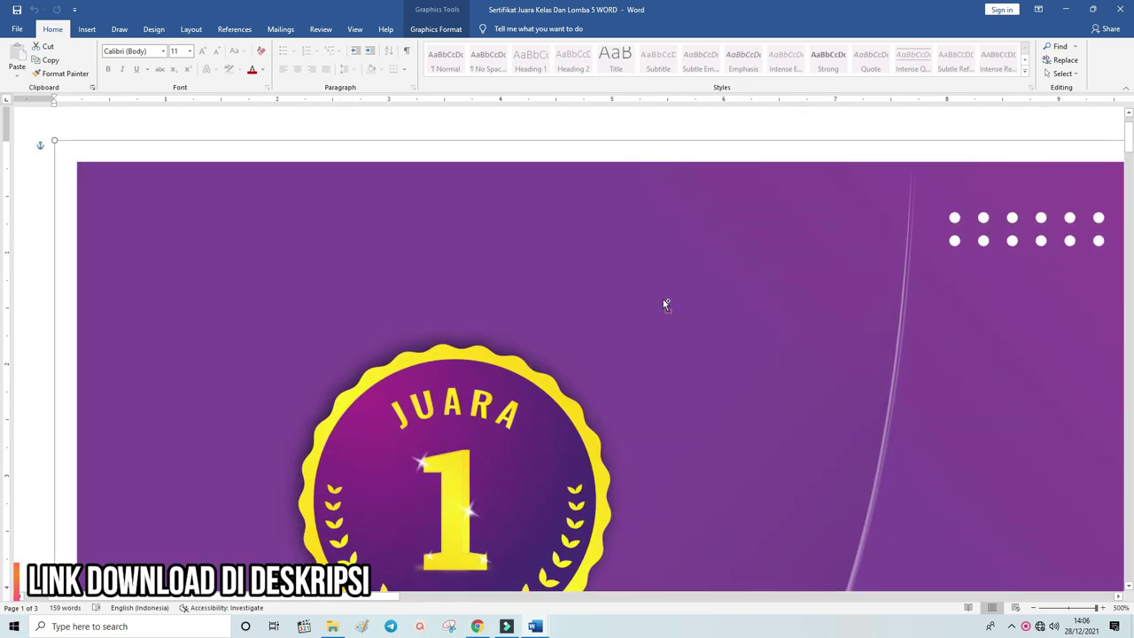
{"action": "scroll", "coordinate": [666, 305], "scroll_direction": "down", "scroll_amount": 2, "text": "ctrl"}
{"action": "scroll", "coordinate": [667, 305], "scroll_direction": "down", "scroll_amount": 10, "text": "ctrl"}
{"action": "scroll", "coordinate": [674, 305], "scroll_direction": "down", "scroll_amount": 8, "text": "ctrl"}
{"action": "scroll", "coordinate": [677, 308], "scroll_direction": "down", "scroll_amount": 14, "text": "ctrl"}
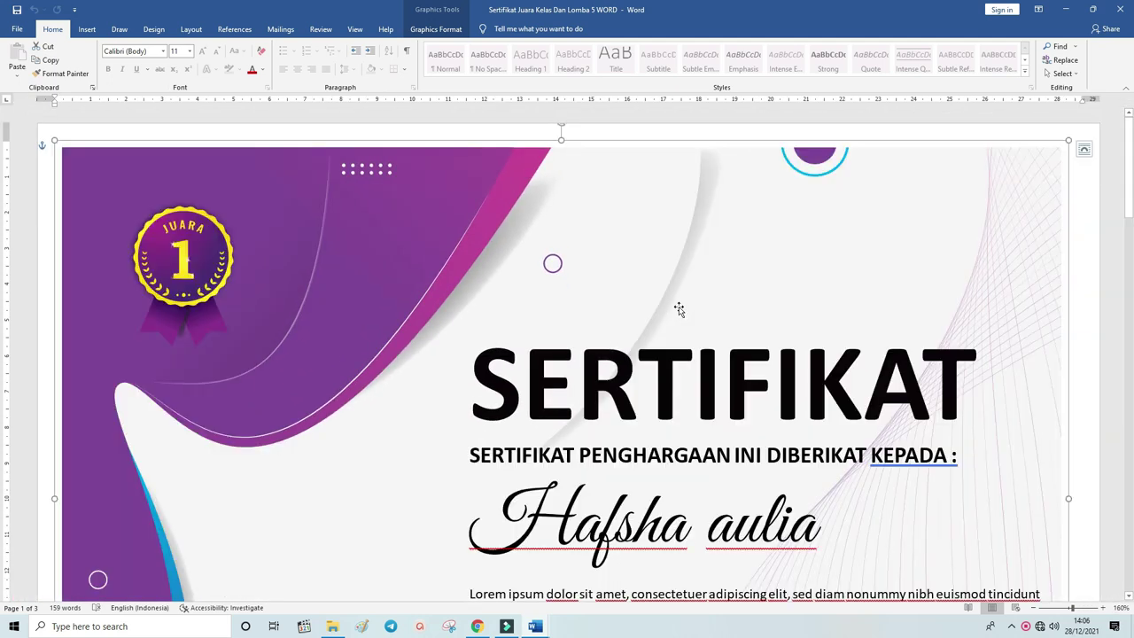
{"action": "scroll", "coordinate": [679, 309], "scroll_direction": "down", "scroll_amount": 4, "text": "ctrl"}
{"action": "scroll", "coordinate": [682, 314], "scroll_direction": "down", "scroll_amount": 2, "text": "ctrl"}
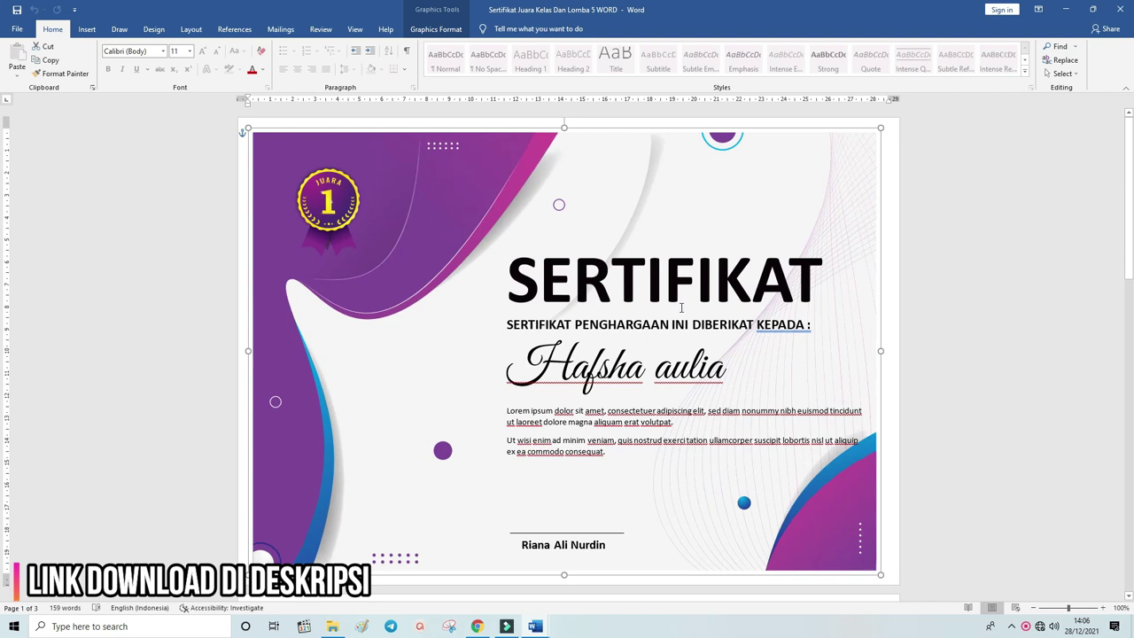
Set the page to A4 paper with the 0.5 cm last custom margins.
{"action": "left_click", "coordinate": [936, 266]}
{"action": "left_click", "coordinate": [811, 189]}
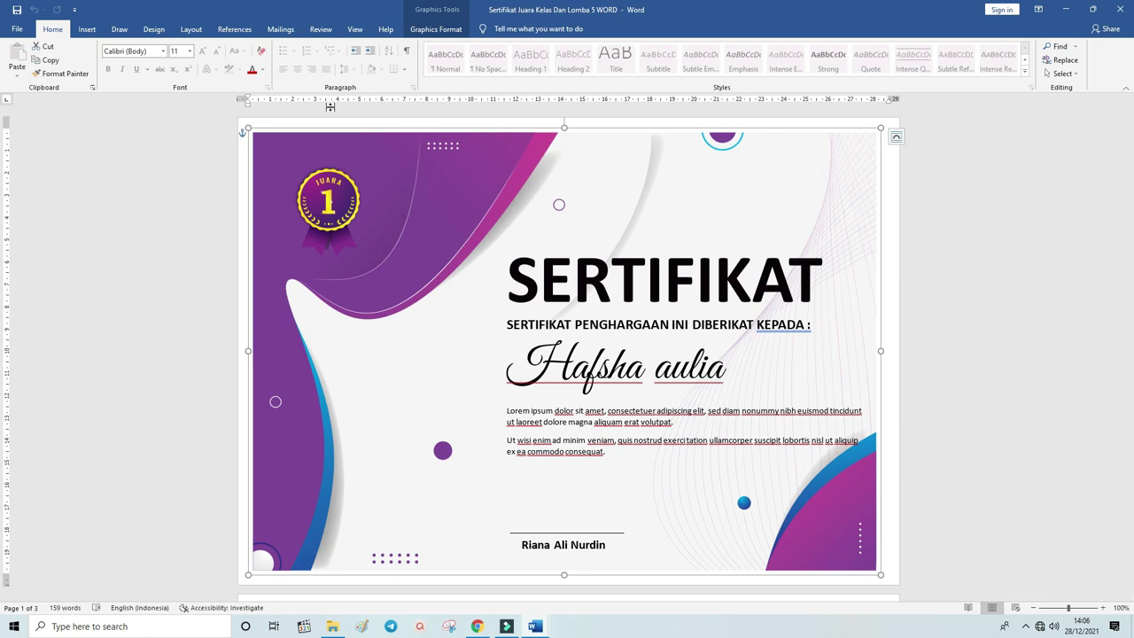
{"action": "left_click", "coordinate": [191, 30]}
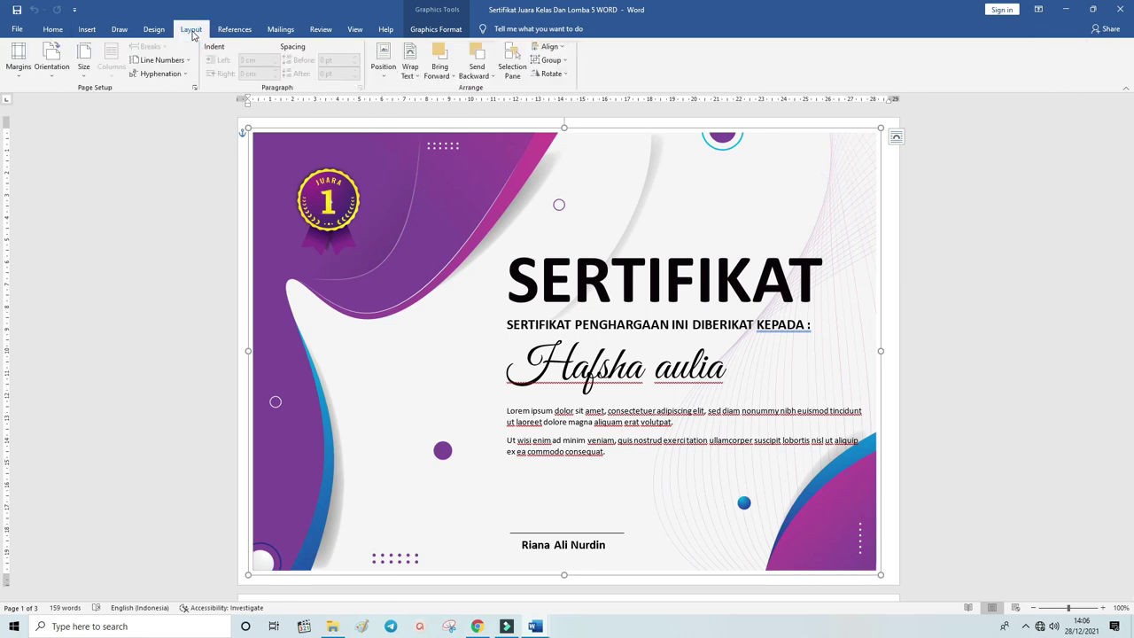
{"action": "left_click", "coordinate": [83, 64]}
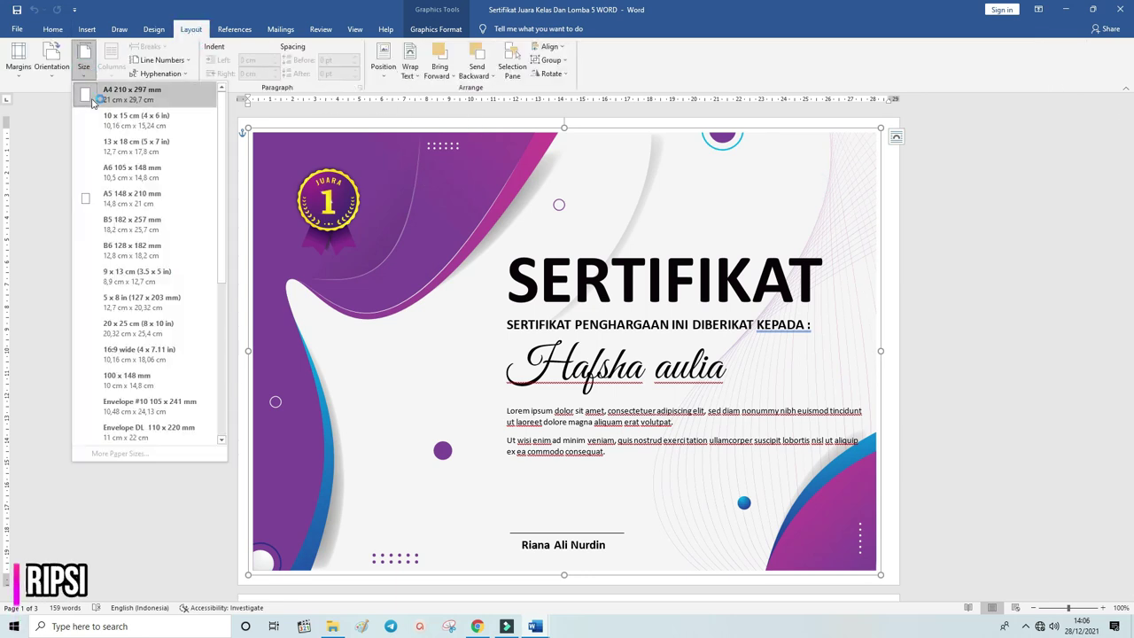
{"action": "left_click", "coordinate": [92, 100]}
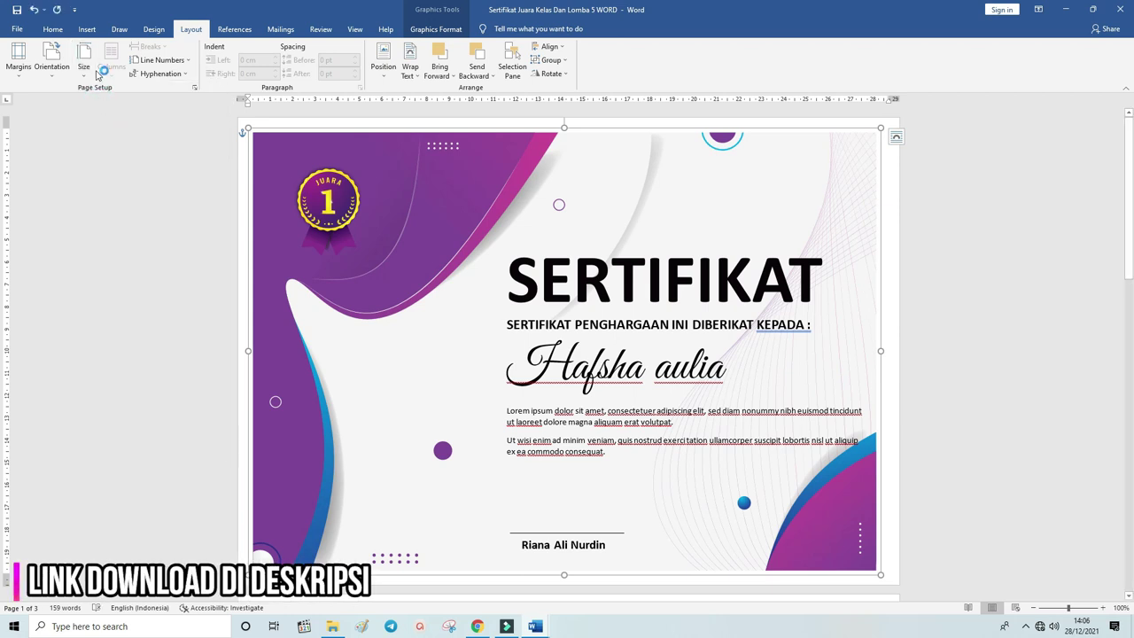
{"action": "left_click", "coordinate": [51, 60]}
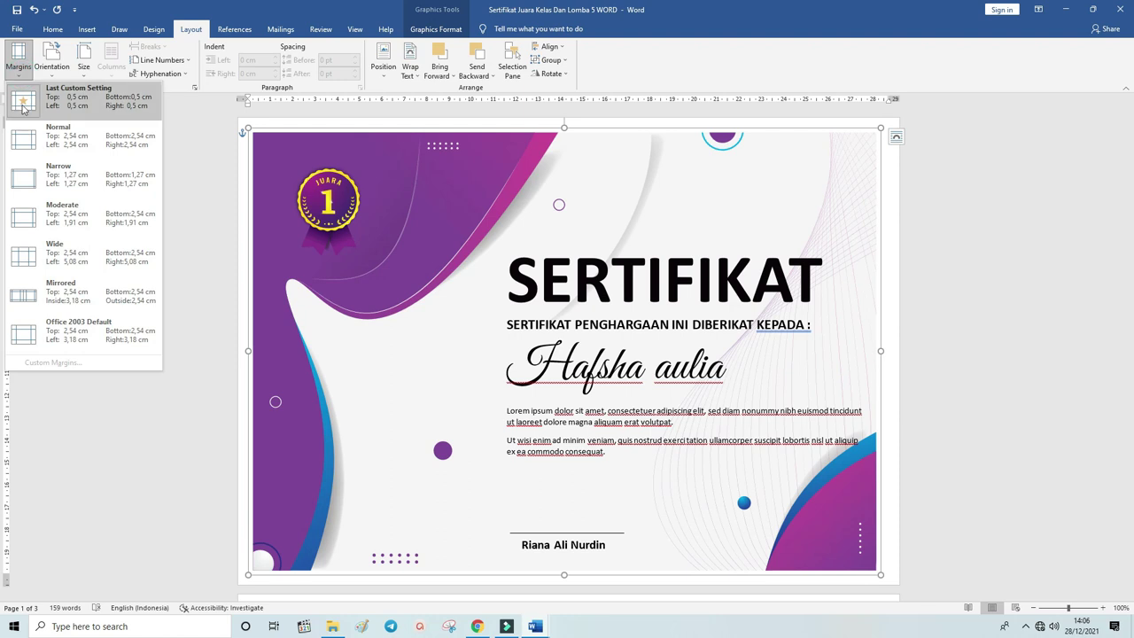
{"action": "left_click", "coordinate": [47, 184]}
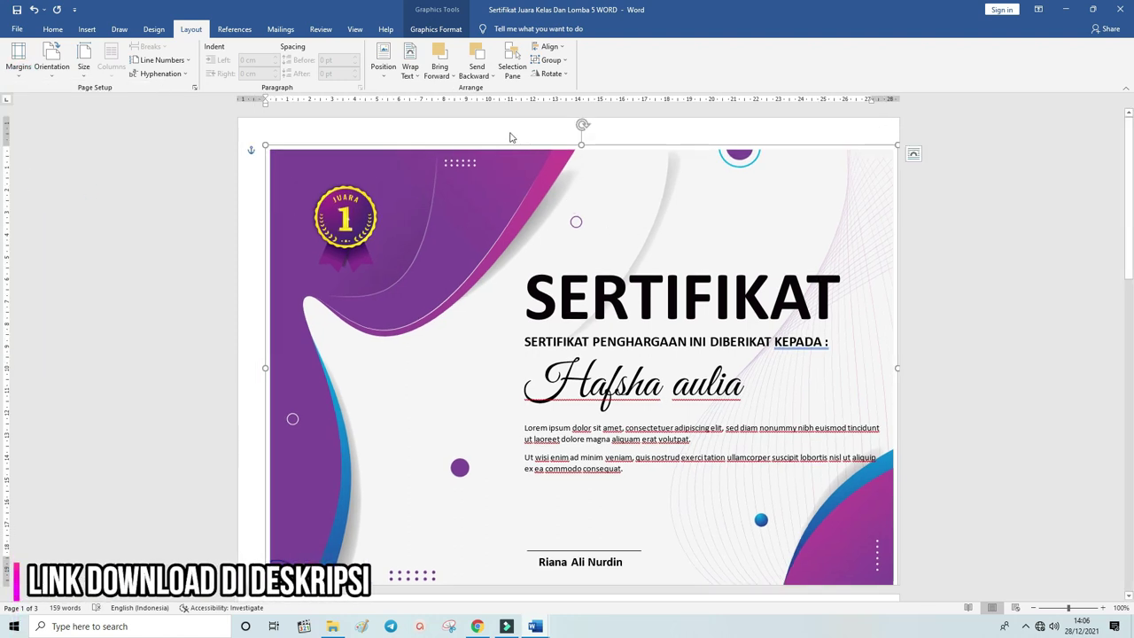
{"action": "left_click", "coordinate": [440, 31]}
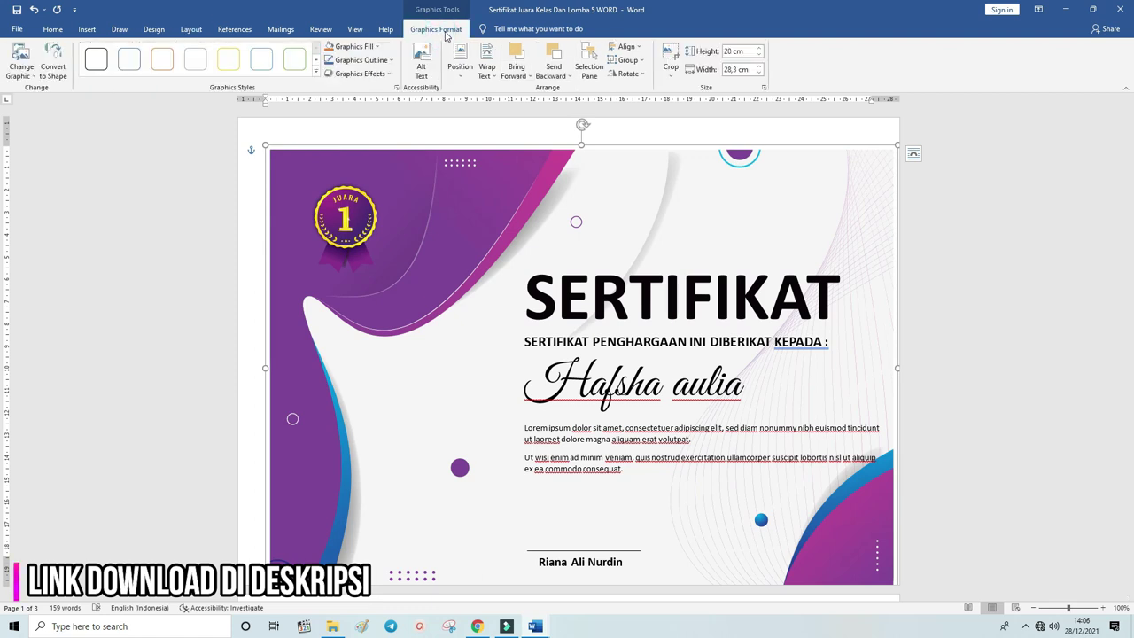
Align the certificate picture to the horizontal centre and top of the page.
{"action": "left_click", "coordinate": [622, 50]}
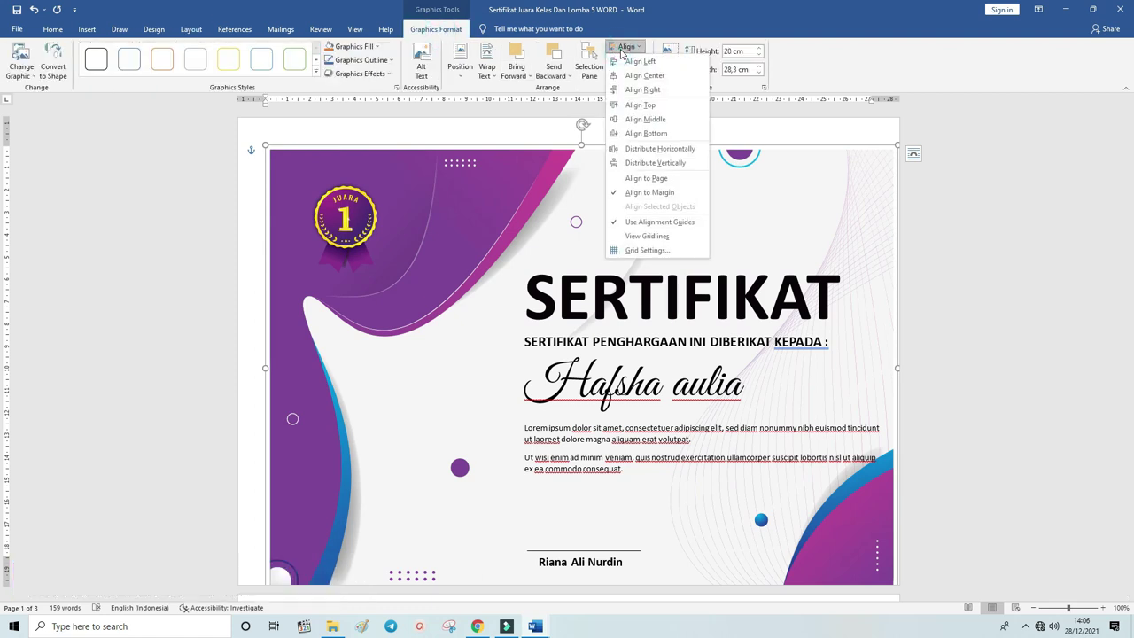
{"action": "left_click", "coordinate": [631, 75]}
{"action": "left_click", "coordinate": [621, 47]}
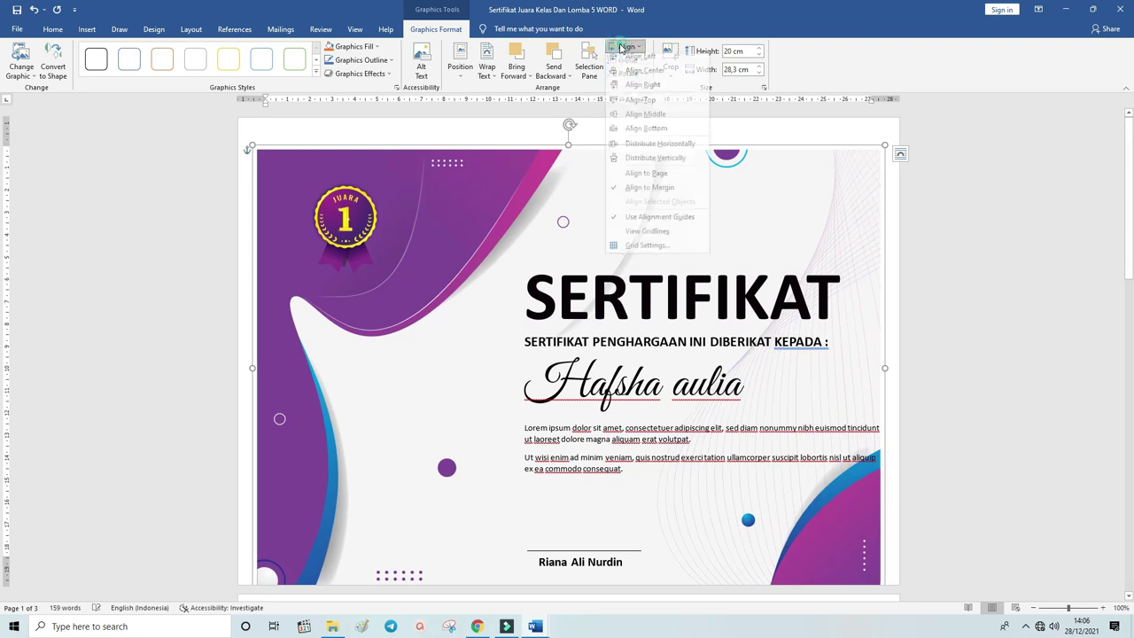
{"action": "left_click", "coordinate": [631, 104]}
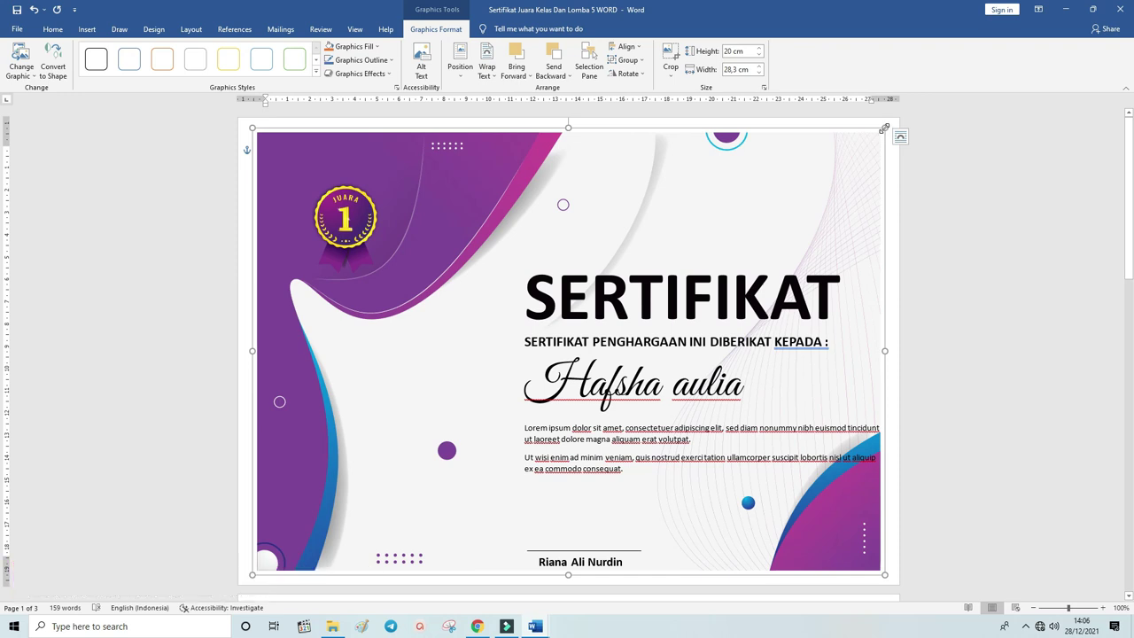
Enlarge the picture to about 20.61 cm high so it covers the page.
{"action": "left_click_drag", "start_coordinate": [884, 129], "coordinate": [899, 119]}
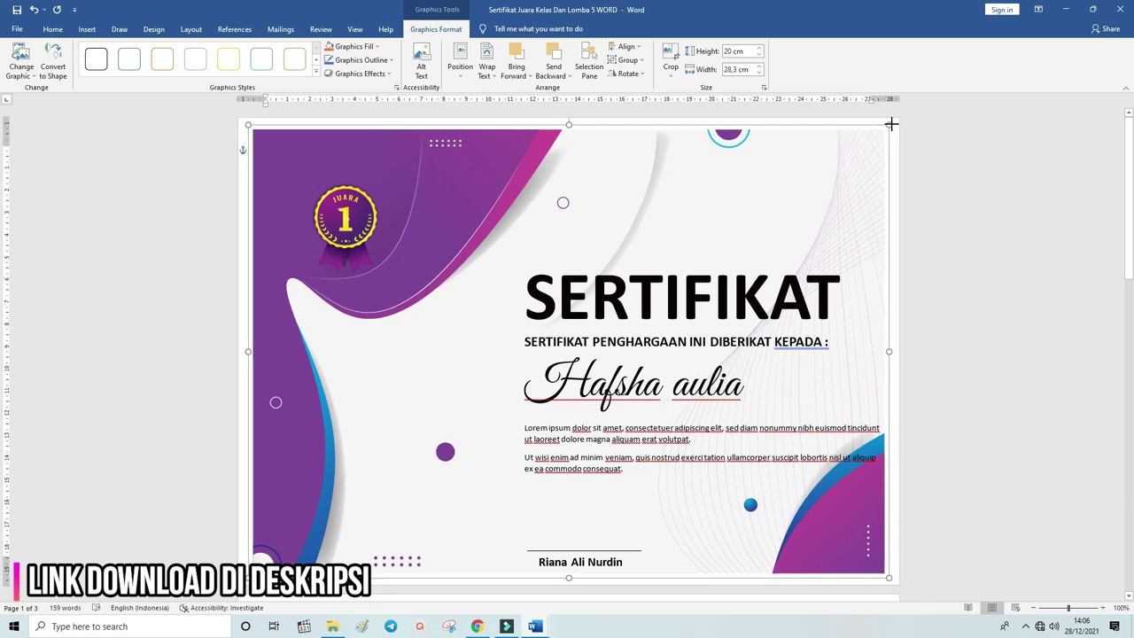
{"action": "mouse_move", "coordinate": [899, 119]}
{"action": "left_mouse_down"}
{"action": "mouse_move", "coordinate": [877, 128]}
{"action": "mouse_move", "coordinate": [894, 122]}
{"action": "left_mouse_up"}
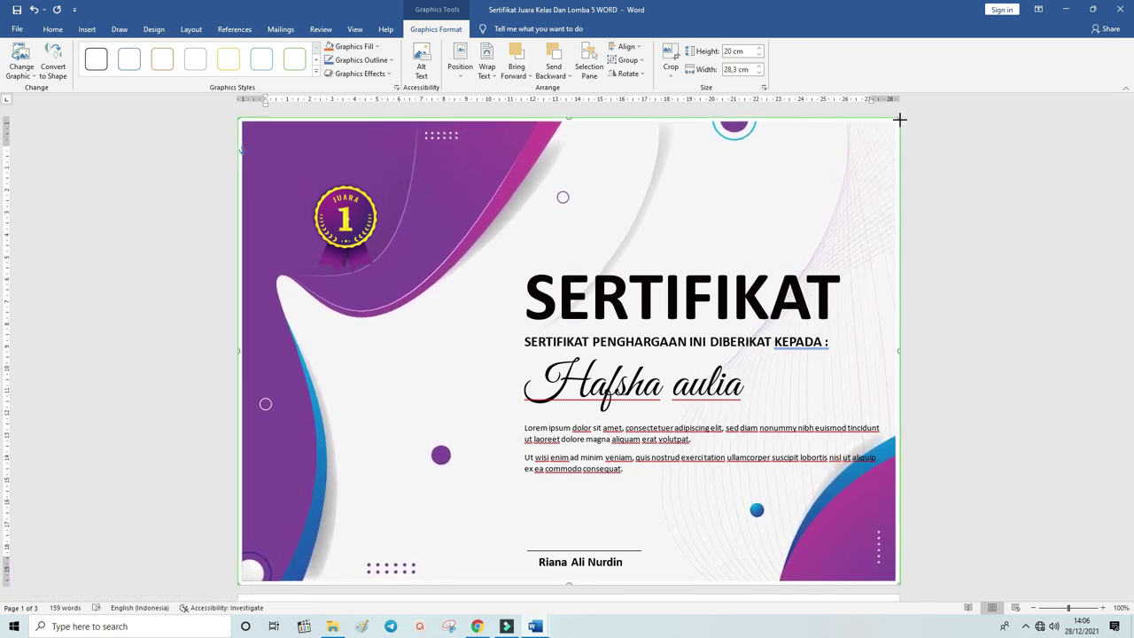
{"action": "left_click", "coordinate": [910, 130]}
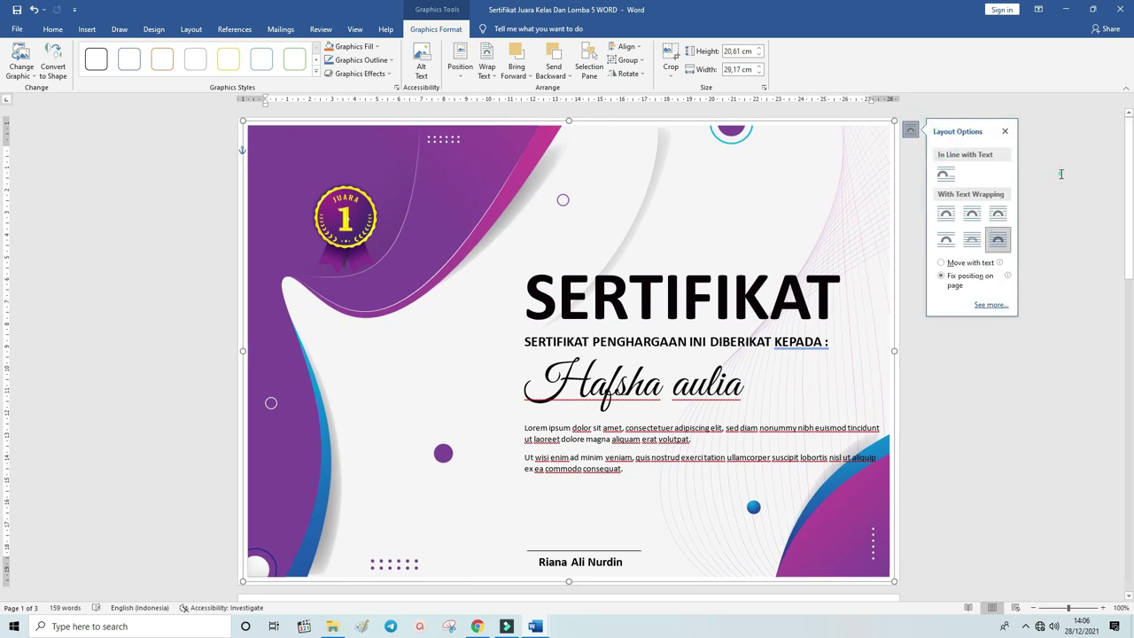
{"action": "left_click", "coordinate": [949, 171]}
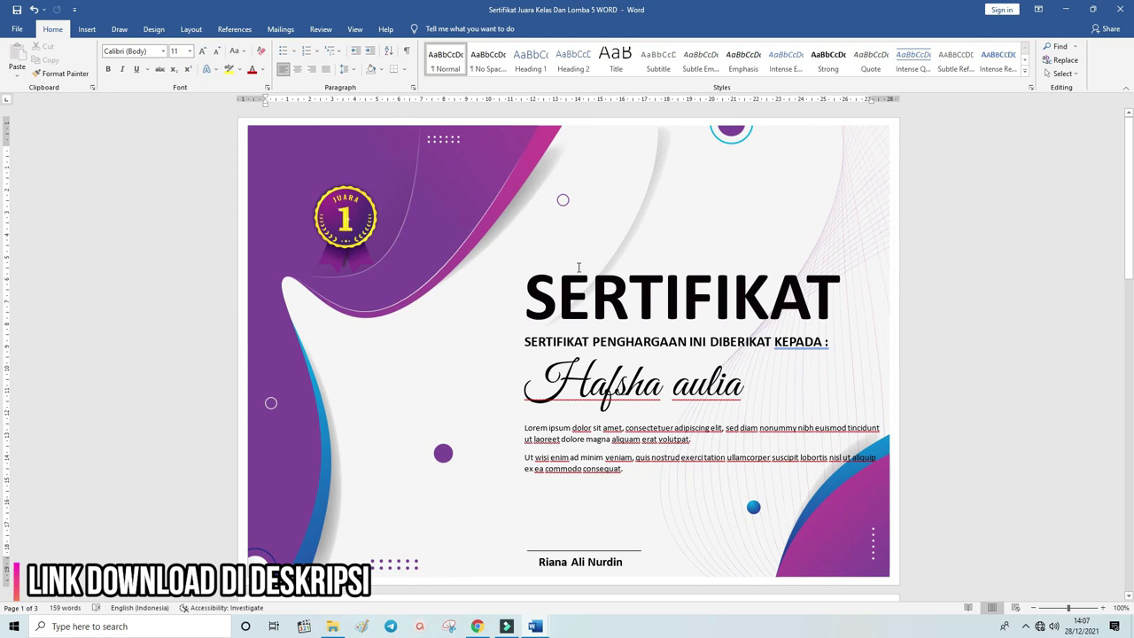
Move the Juara 1 badge up and left on the first certificate.
{"action": "left_click_drag", "start_coordinate": [364, 230], "coordinate": [347, 199]}
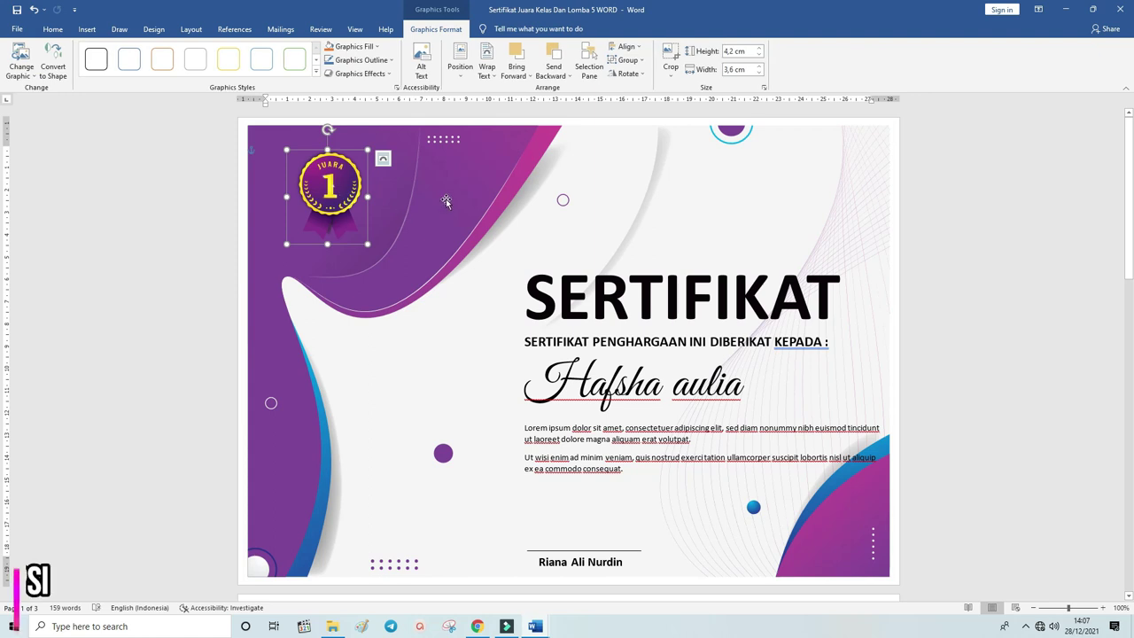
{"action": "scroll", "coordinate": [394, 197], "scroll_direction": "down", "scroll_amount": 5, "text": "ctrl"}
{"action": "scroll", "coordinate": [394, 197], "scroll_direction": "down", "scroll_amount": 1, "text": "ctrl"}
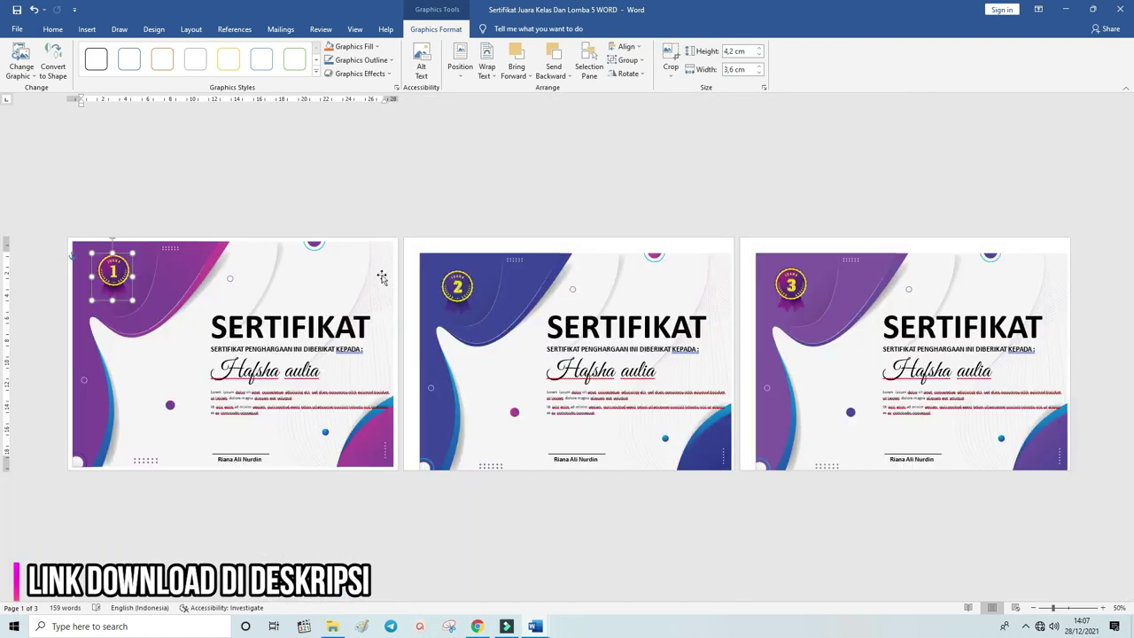
Nudge the Juara 2 badge on the second certificate slightly lower.
{"action": "left_click", "coordinate": [451, 280]}
{"action": "left_click_drag", "start_coordinate": [452, 279], "coordinate": [453, 286]}
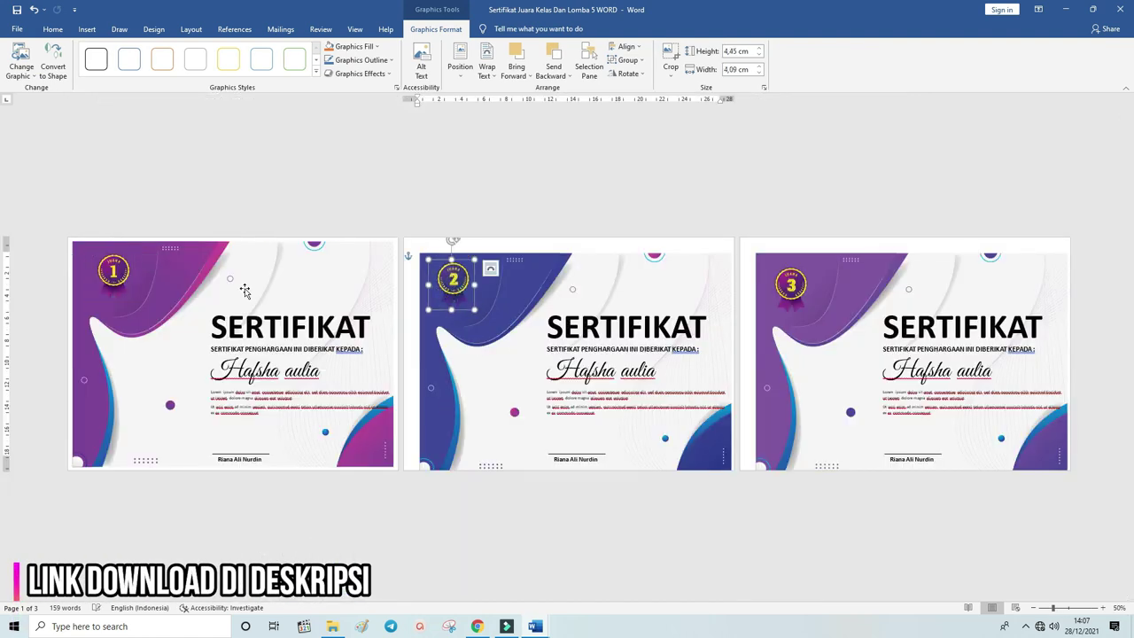
{"action": "left_click", "coordinate": [119, 276]}
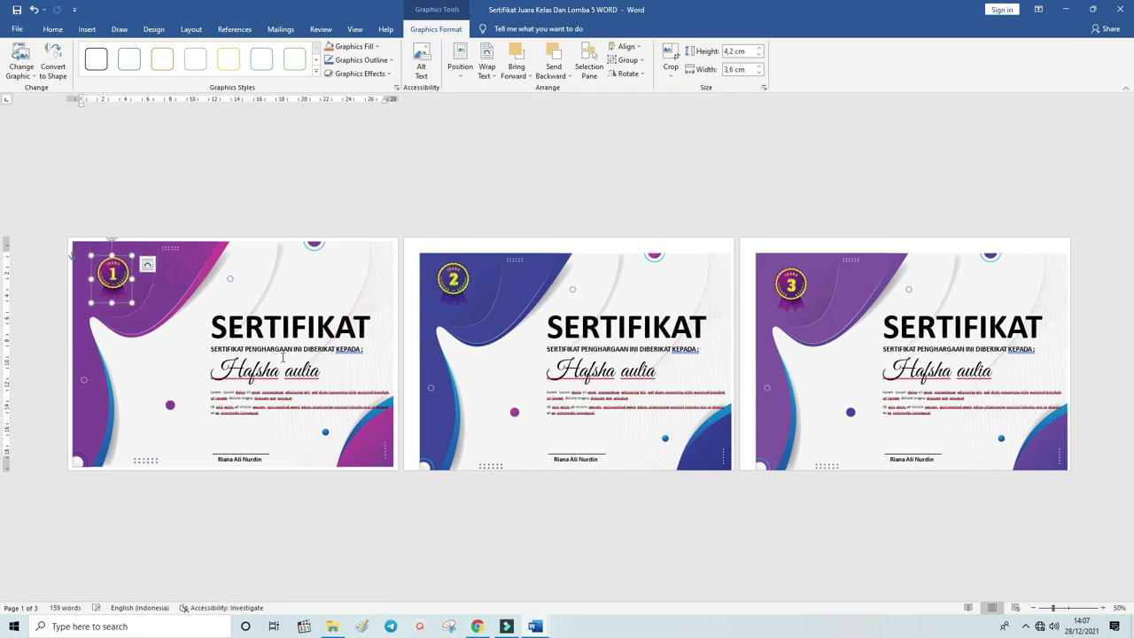
{"action": "scroll", "coordinate": [71, 255], "scroll_direction": "up", "scroll_amount": 4, "text": "ctrl"}
{"action": "scroll", "coordinate": [71, 256], "scroll_direction": "up", "scroll_amount": 3, "text": "ctrl"}
{"action": "scroll", "coordinate": [233, 324], "scroll_direction": "up", "scroll_amount": 2, "text": "ctrl"}
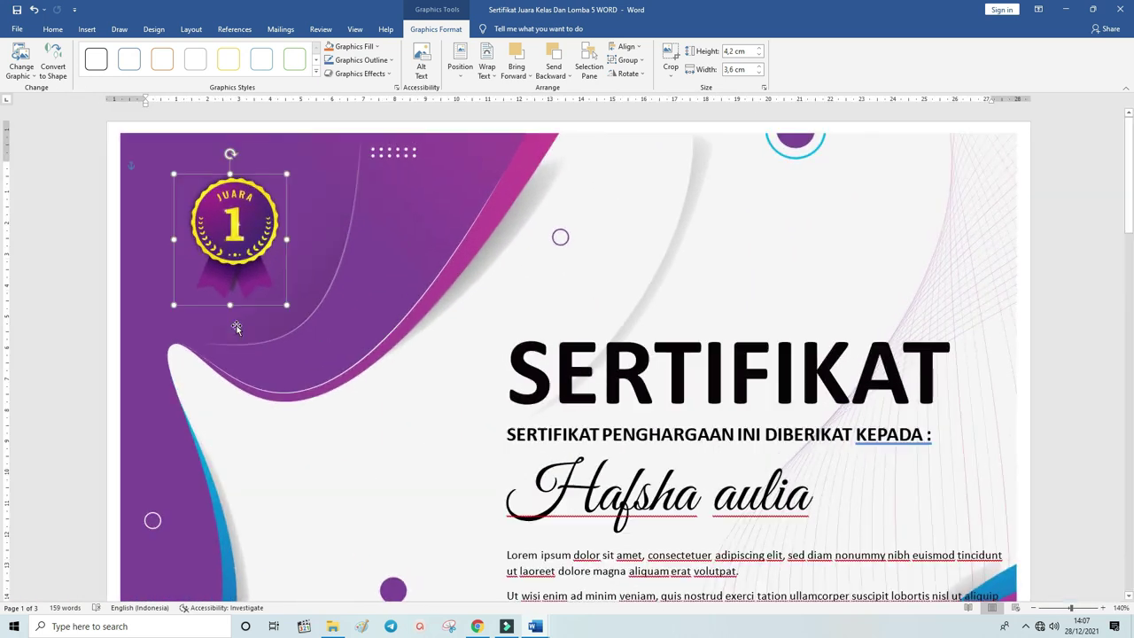
{"action": "scroll", "coordinate": [442, 251], "scroll_direction": "down", "scroll_amount": 1, "text": "ctrl"}
{"action": "scroll", "coordinate": [442, 251], "scroll_direction": "down", "scroll_amount": 1, "text": "ctrl"}
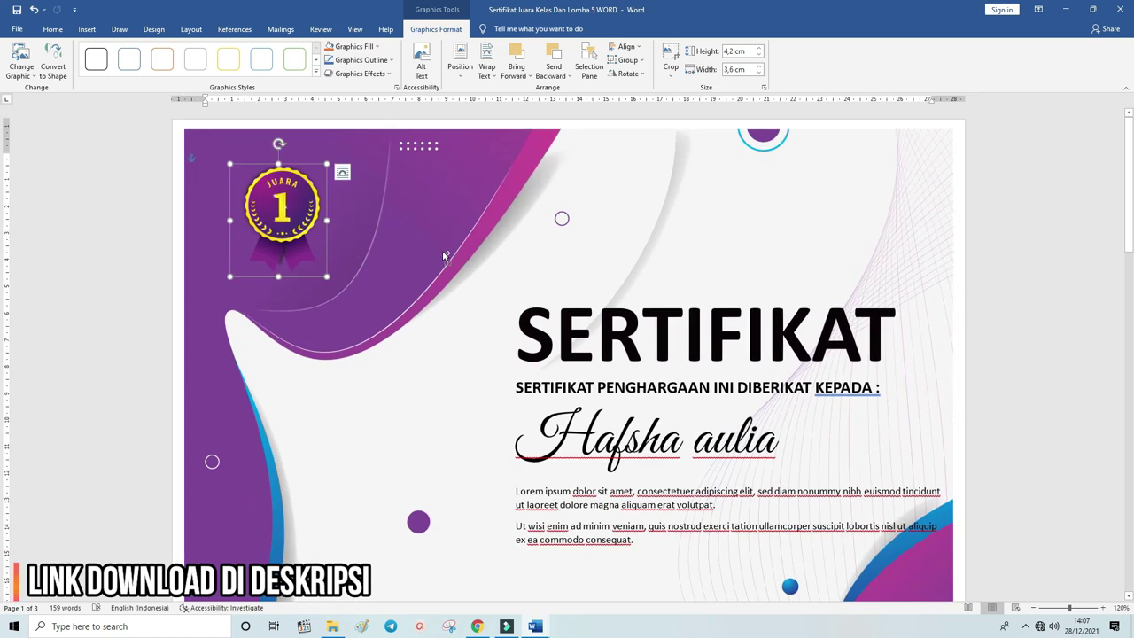
{"action": "scroll", "coordinate": [442, 251], "scroll_direction": "down", "scroll_amount": 1, "text": "ctrl"}
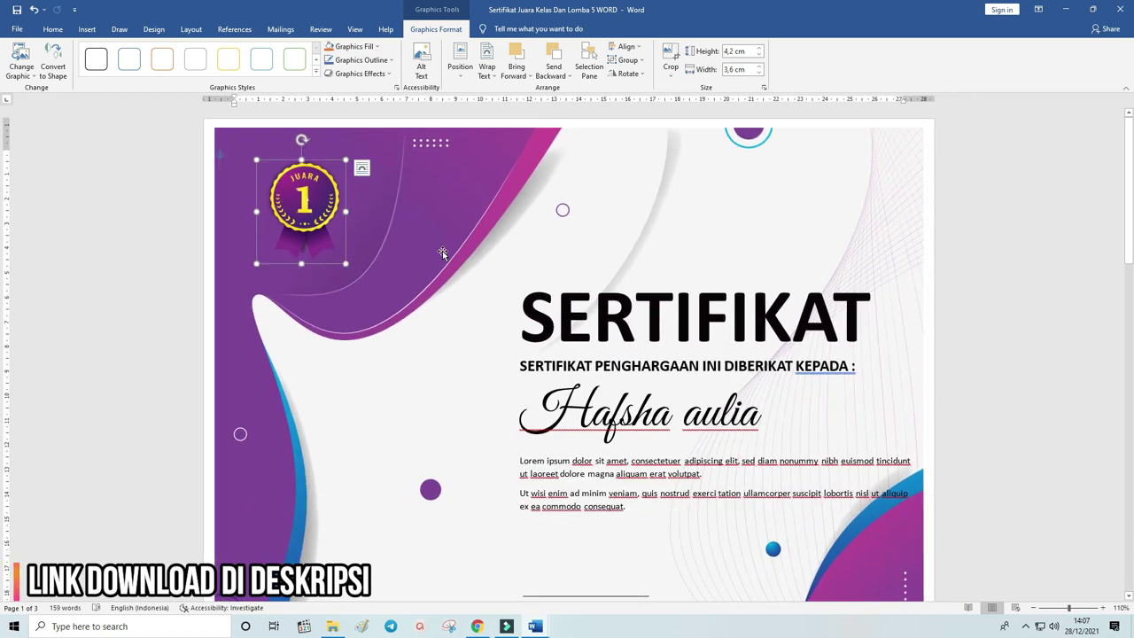
Ungroup the certificate background picture from its shortcut menu's Group options.
{"action": "right_click", "coordinate": [444, 210]}
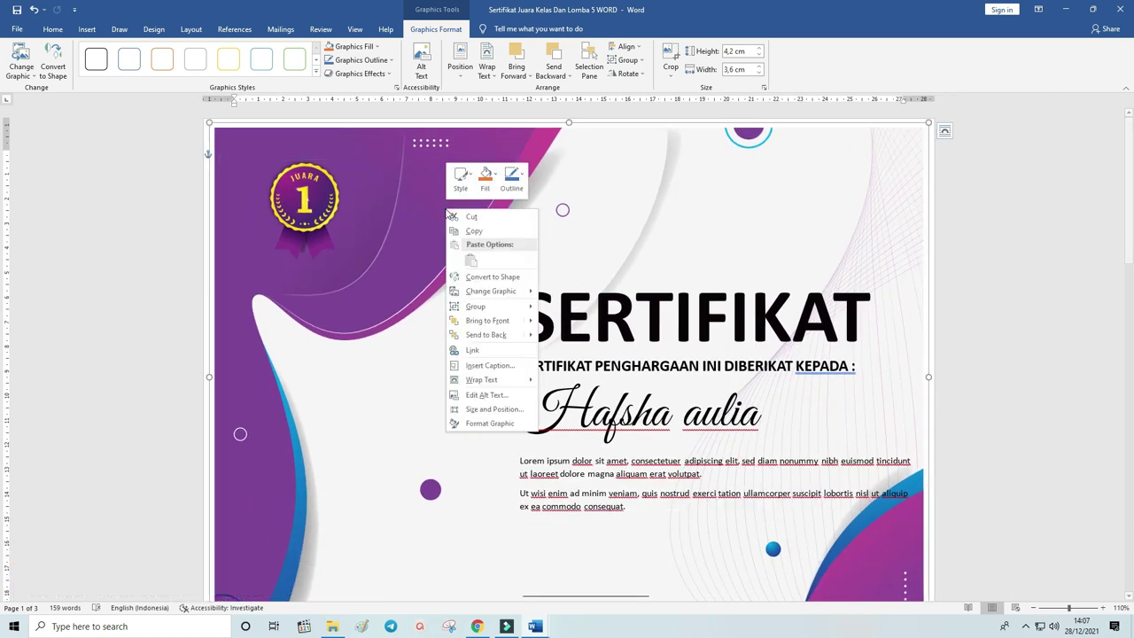
{"action": "mouse_move", "coordinate": [523, 292]}
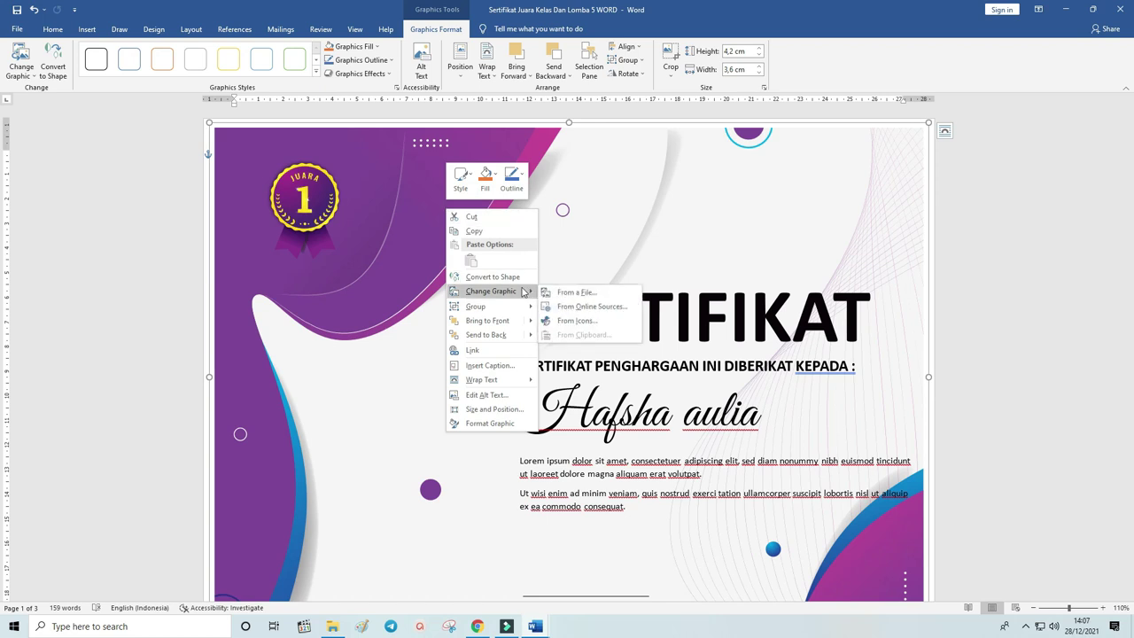
{"action": "mouse_move", "coordinate": [496, 309]}
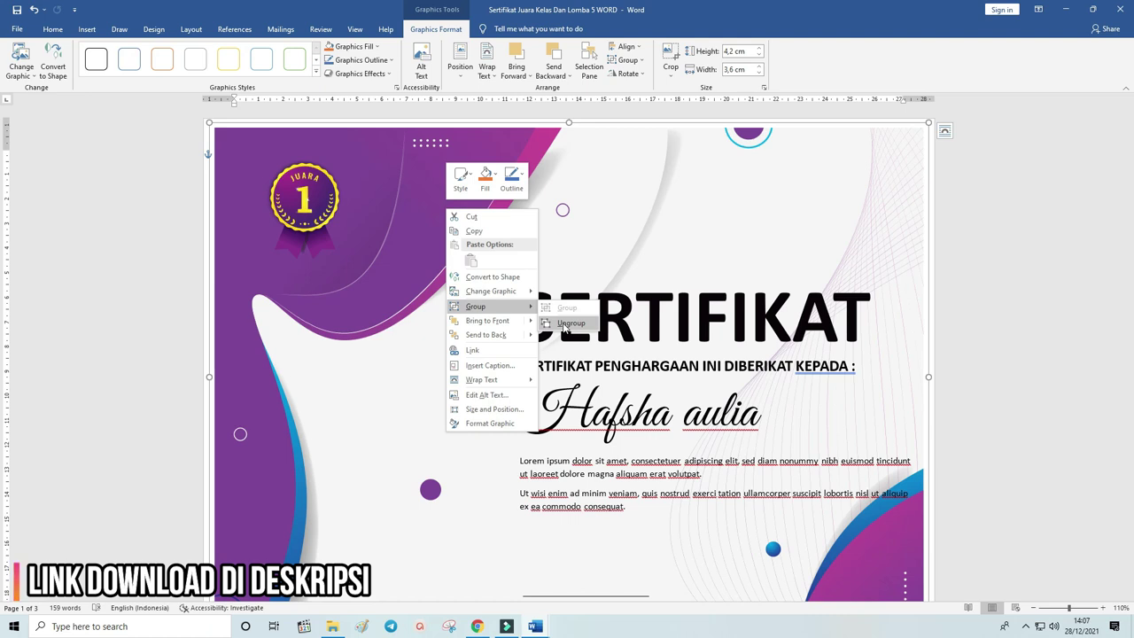
{"action": "left_click", "coordinate": [567, 324]}
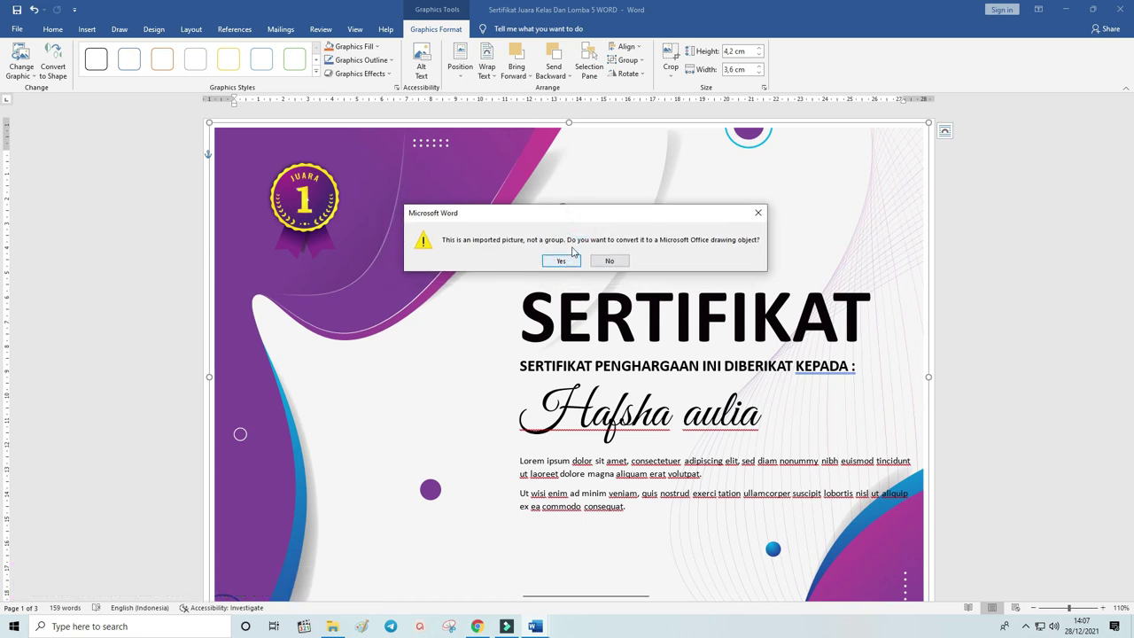
Confirm converting the background into Microsoft Office drawing objects.
{"action": "left_click", "coordinate": [572, 261]}
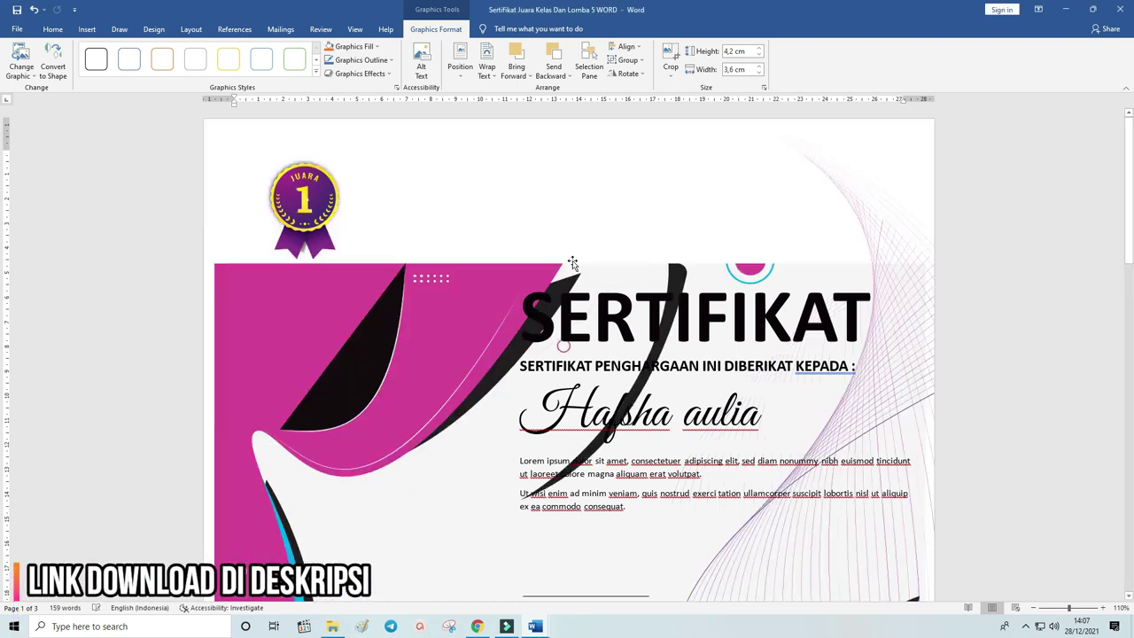
{"action": "scroll", "coordinate": [425, 322], "scroll_direction": "down", "scroll_amount": 2}
{"action": "scroll", "coordinate": [519, 328], "scroll_direction": "down", "scroll_amount": 2}
{"action": "scroll", "coordinate": [620, 372], "scroll_direction": "up", "scroll_amount": 2}
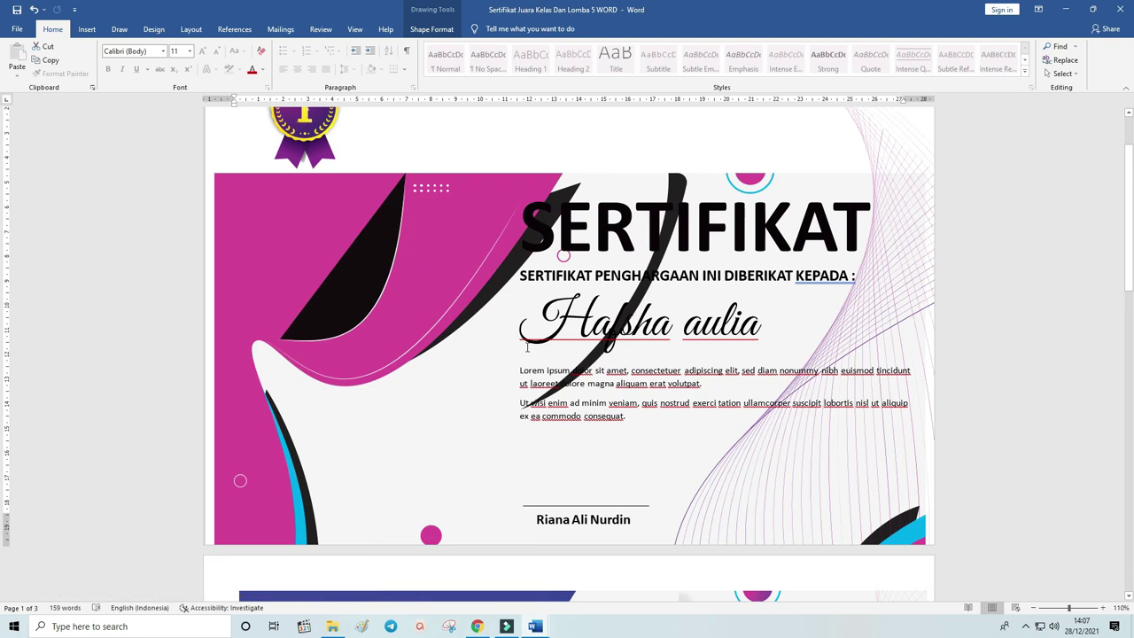
Undo the conversion with Ctrl+Z to restore the original purple background.
{"action": "key", "text": "ctrl+z"}
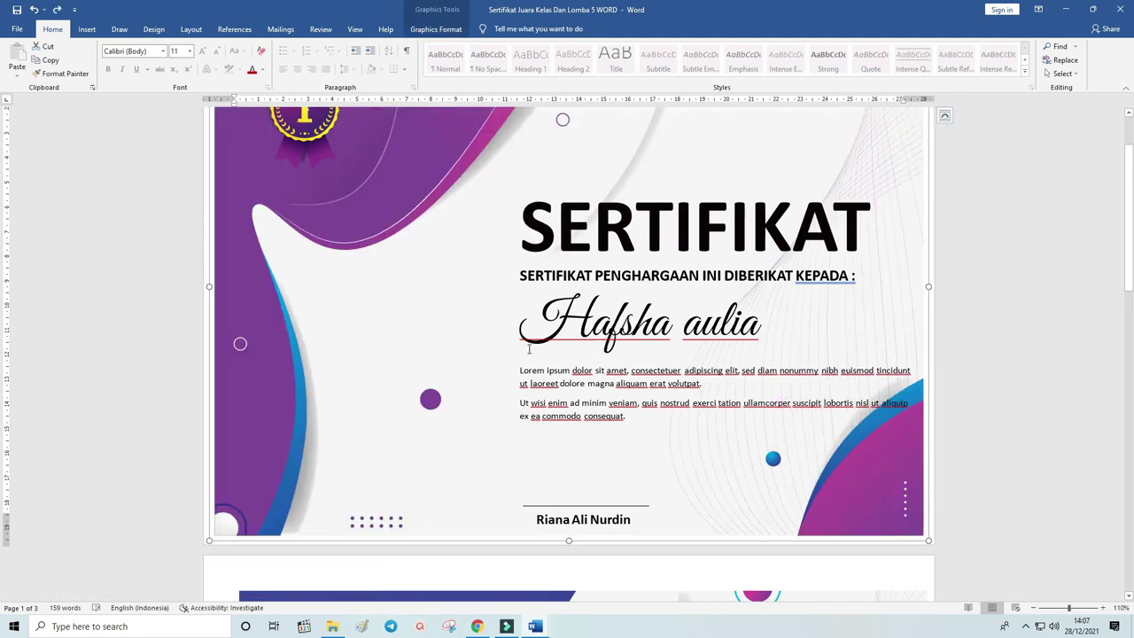
{"action": "scroll", "coordinate": [575, 284], "scroll_direction": "up", "scroll_amount": 2}
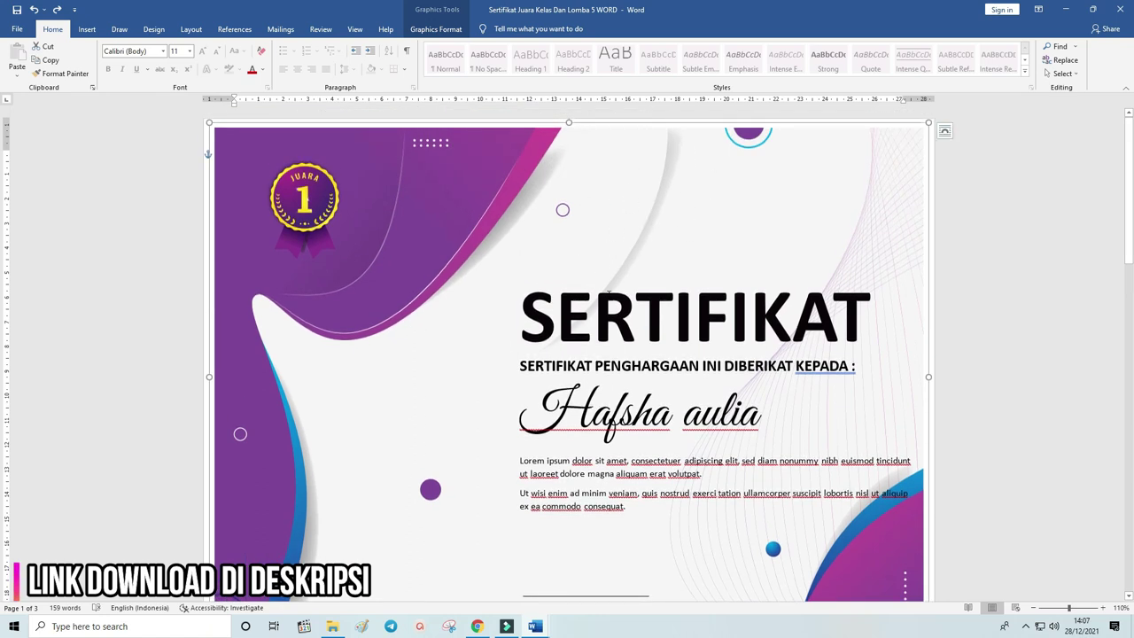
{"action": "scroll", "coordinate": [557, 295], "scroll_direction": "down", "scroll_amount": 1}
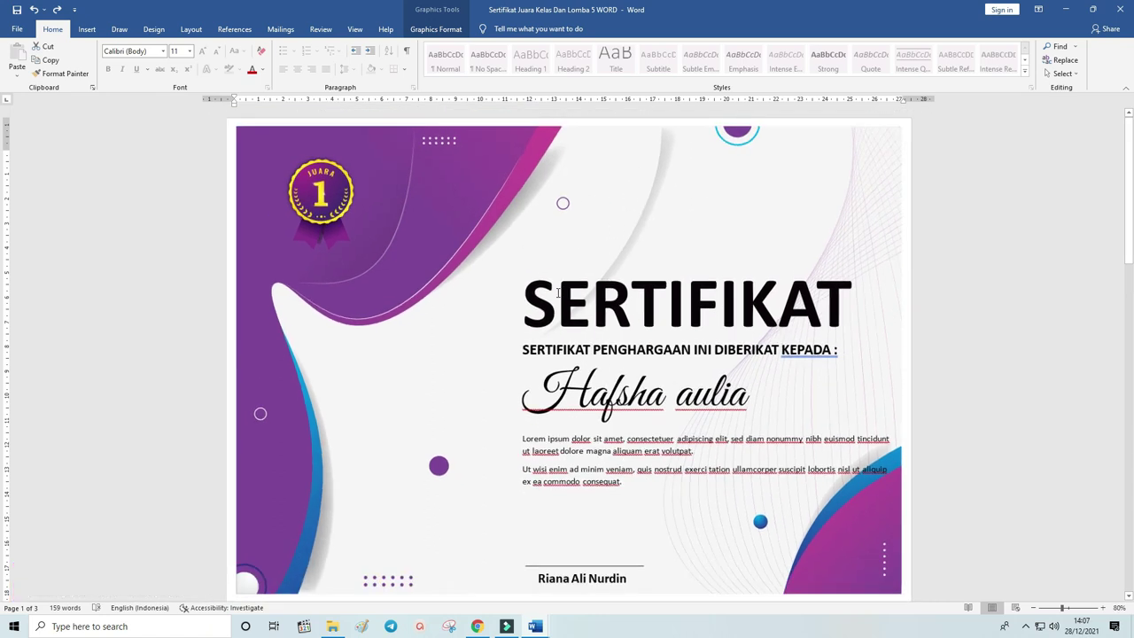
{"action": "scroll", "coordinate": [620, 293], "scroll_direction": "down", "scroll_amount": 1}
{"action": "scroll", "coordinate": [698, 292], "scroll_direction": "down", "scroll_amount": 1}
Shift the certificate text group up and left, then select all the SERTIFIKAT title text.
{"action": "left_click", "coordinate": [428, 267]}
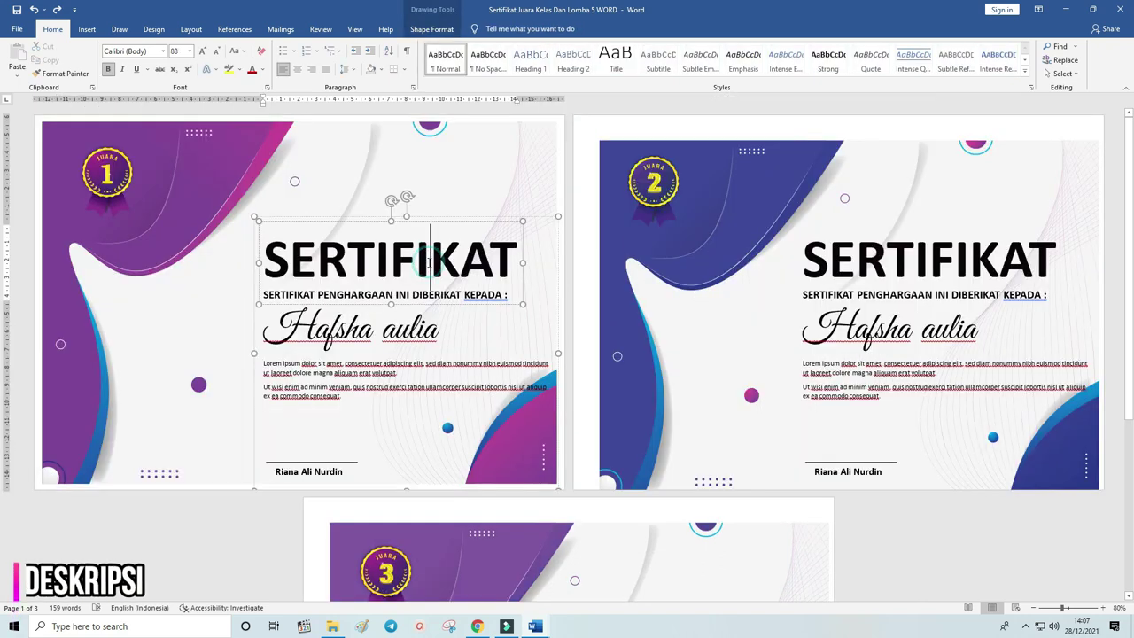
{"action": "mouse_move", "coordinate": [427, 215]}
{"action": "left_mouse_down"}
{"action": "mouse_move", "coordinate": [391, 209]}
{"action": "mouse_move", "coordinate": [399, 191]}
{"action": "left_mouse_up"}
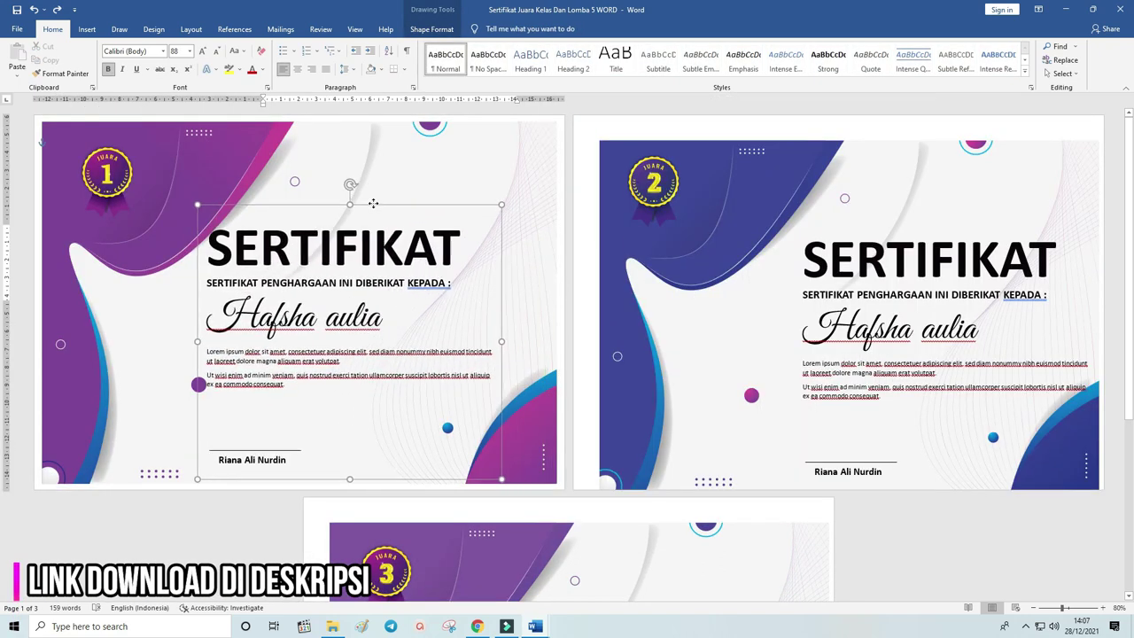
{"action": "left_click", "coordinate": [403, 235]}
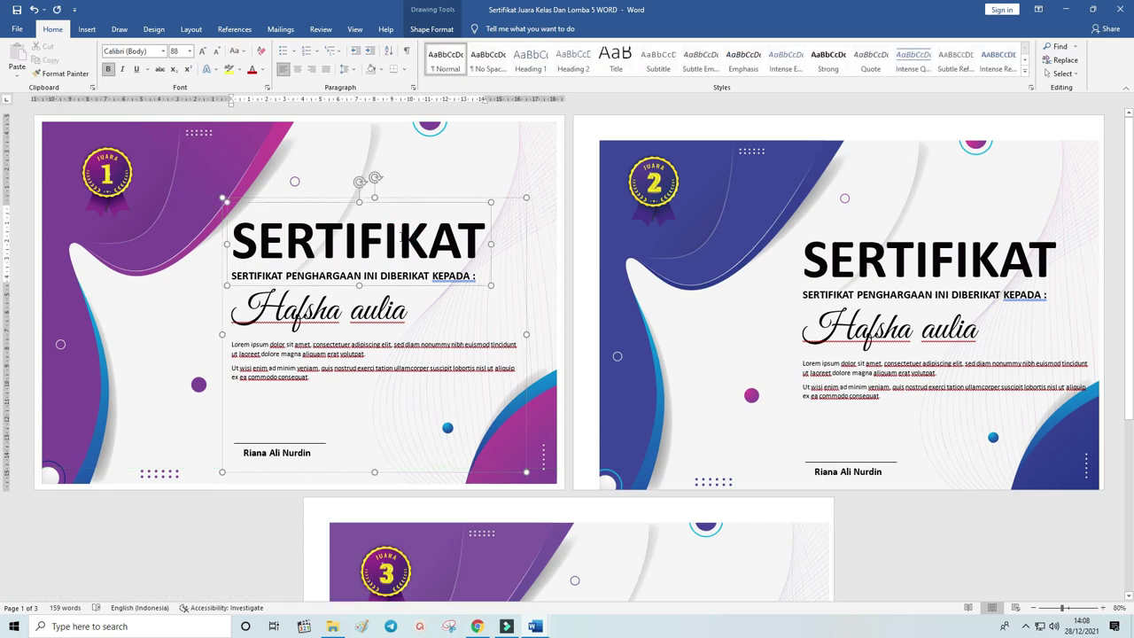
{"action": "left_click_drag", "start_coordinate": [264, 197], "coordinate": [259, 197]}
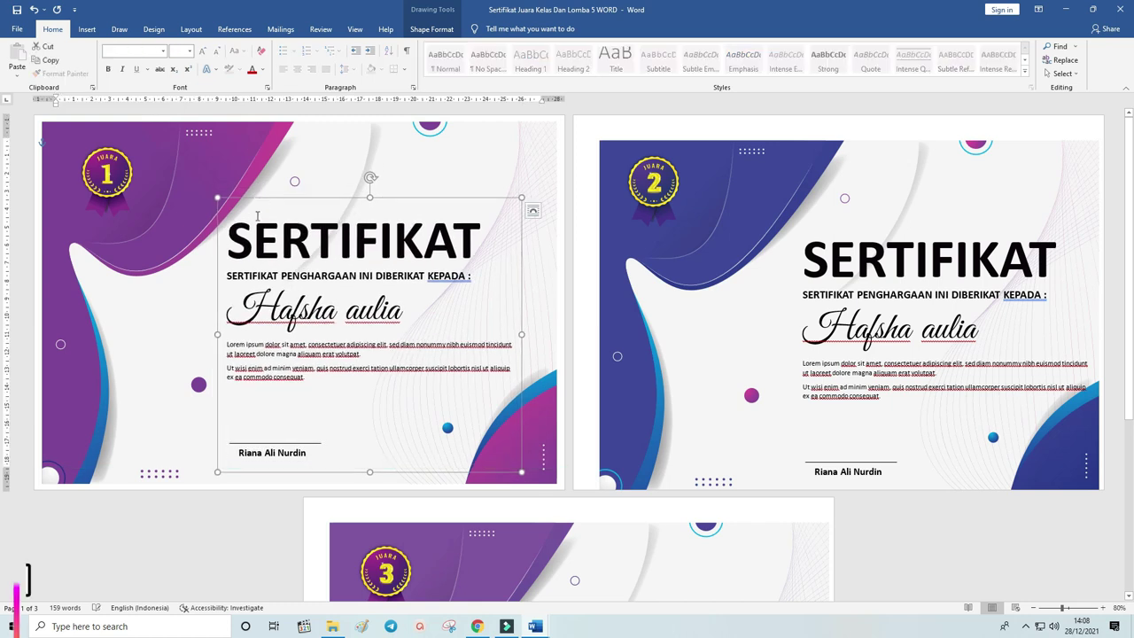
{"action": "left_click", "coordinate": [354, 241]}
{"action": "key", "text": "ctrl+a"}
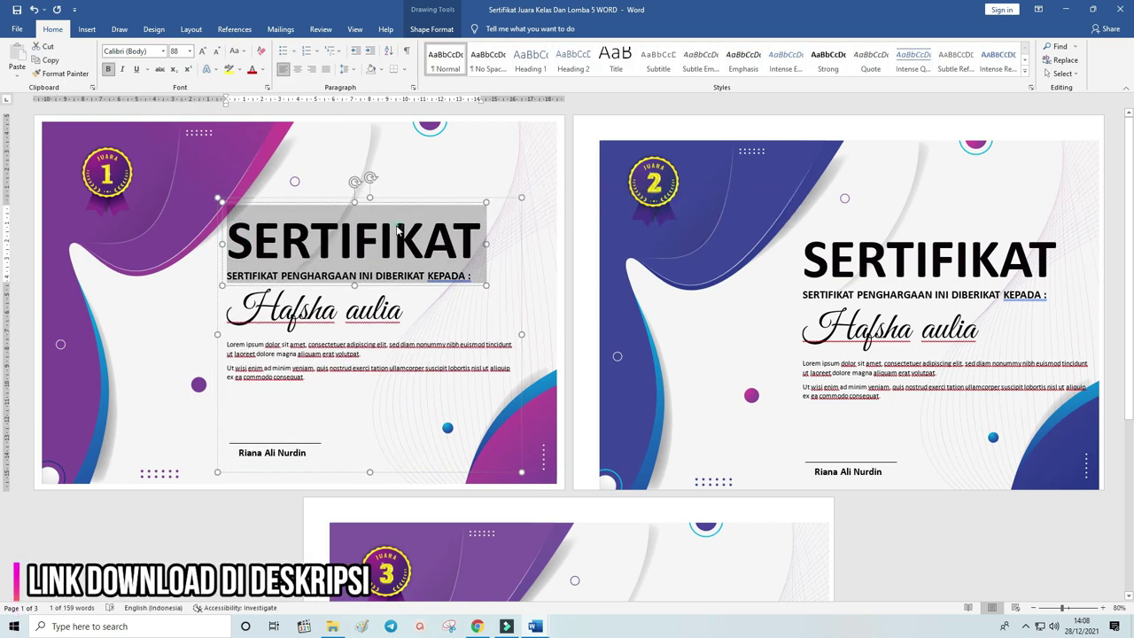
Set the SERTIFIKAT title to Bahnschrift and shrink it to 74 pt so it fits one line.
{"action": "left_click", "coordinate": [394, 231]}
{"action": "mouse_move", "coordinate": [423, 232]}
{"action": "left_mouse_down"}
{"action": "mouse_move", "coordinate": [474, 231]}
{"action": "mouse_move", "coordinate": [195, 234]}
{"action": "left_mouse_up"}
{"action": "left_click", "coordinate": [164, 51]}
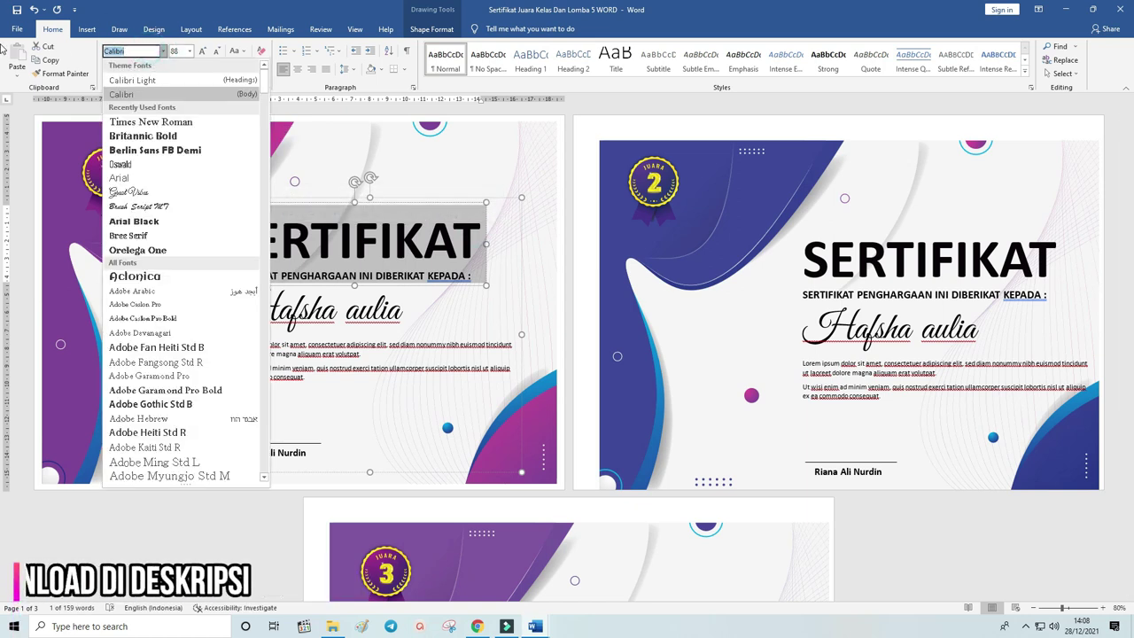
{"action": "type", "text": "Bha"}
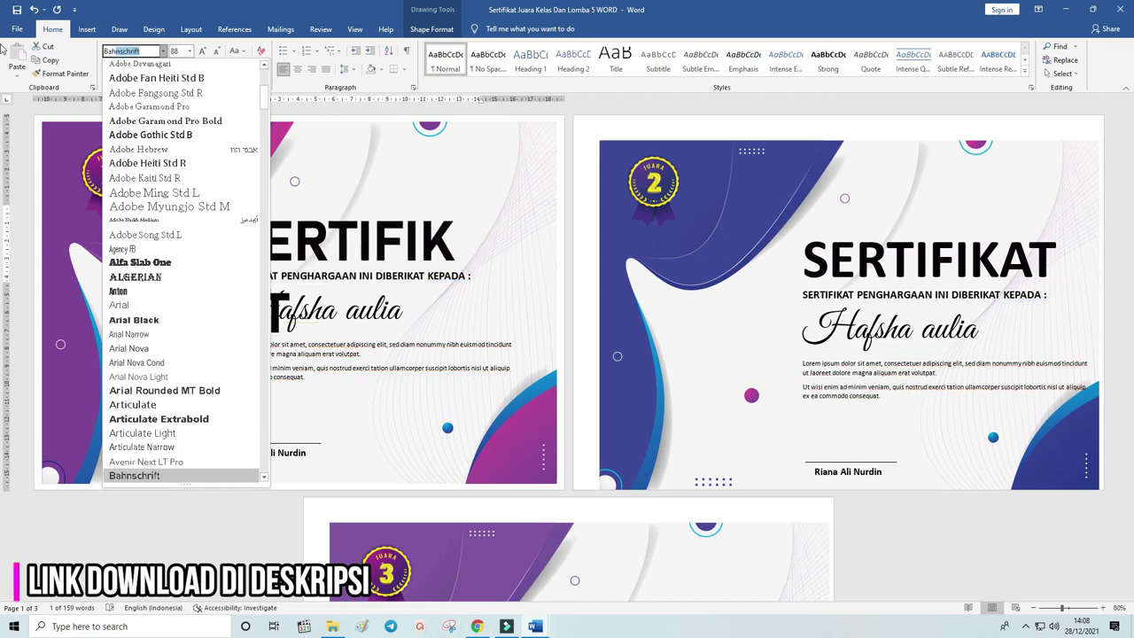
{"action": "key", "text": "Return"}
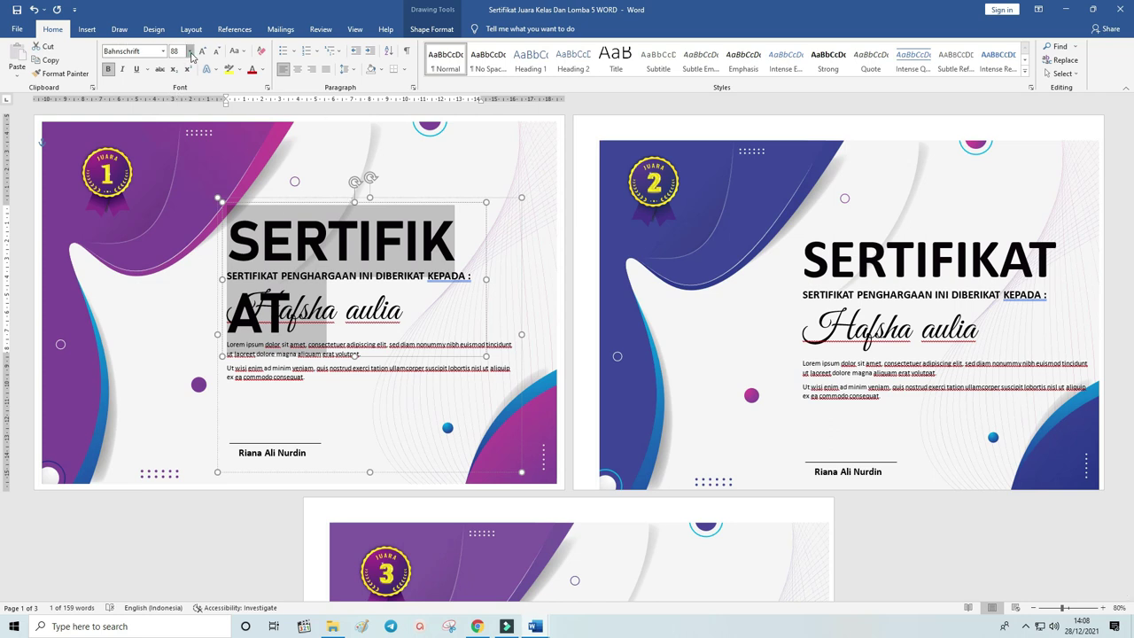
{"action": "left_click", "coordinate": [192, 54]}
{"action": "left_click", "coordinate": [192, 53]}
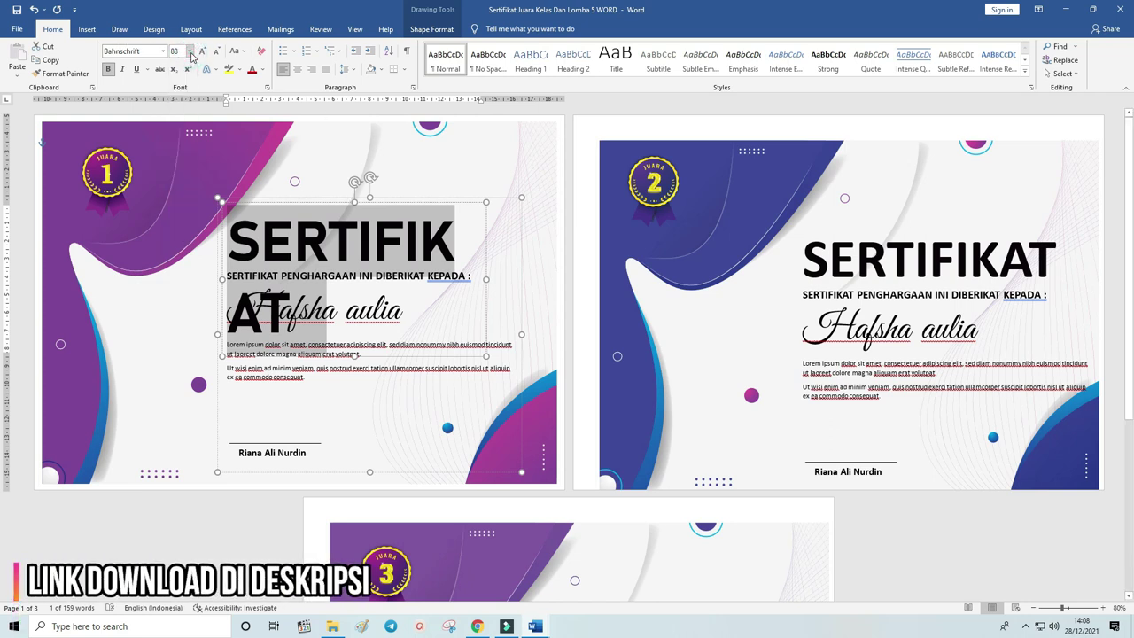
{"action": "key", "text": "ctrl+bracketleft"}
{"action": "key", "text": "ctrl+bracketleft"}
{"action": "key", "text": "ctrl+bracketleft"}
{"action": "key", "text": "ctrl+bracketleft"}
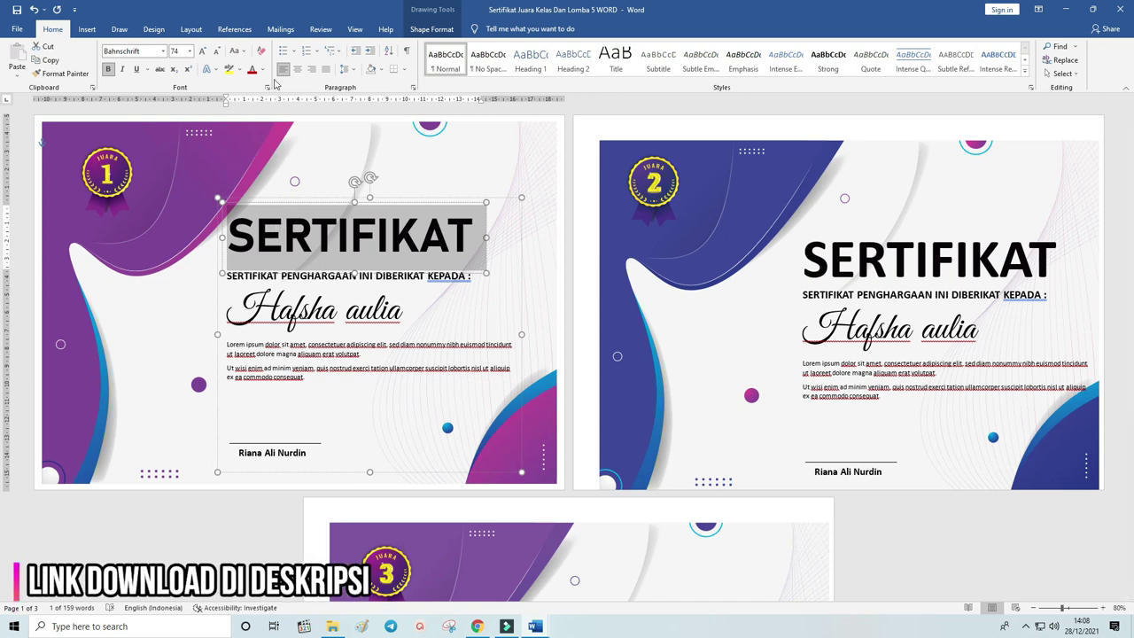
{"action": "left_click", "coordinate": [263, 71]}
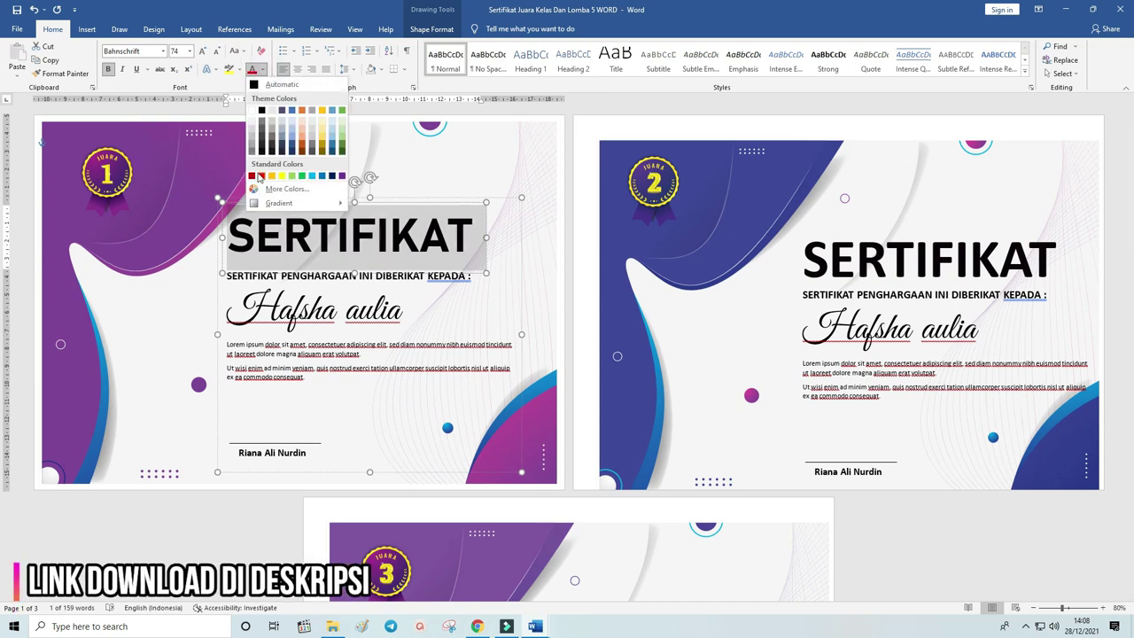
Try a purple colour, then a dark purple Linear Left gradient, on the SERTIFIKAT title.
{"action": "mouse_move", "coordinate": [284, 207]}
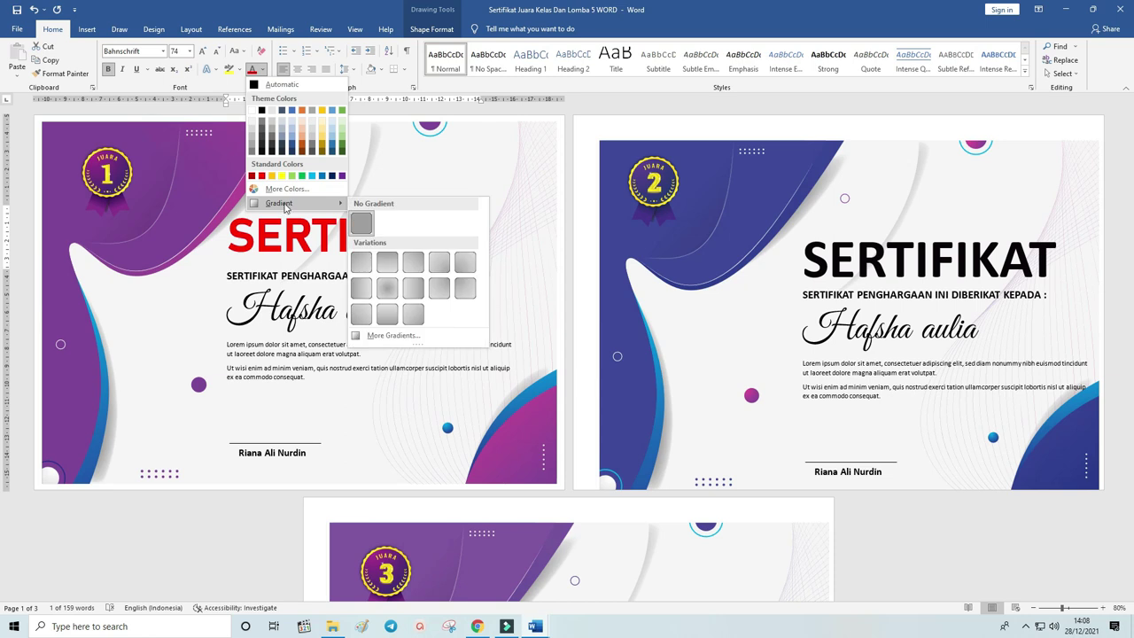
{"action": "left_click", "coordinate": [344, 177]}
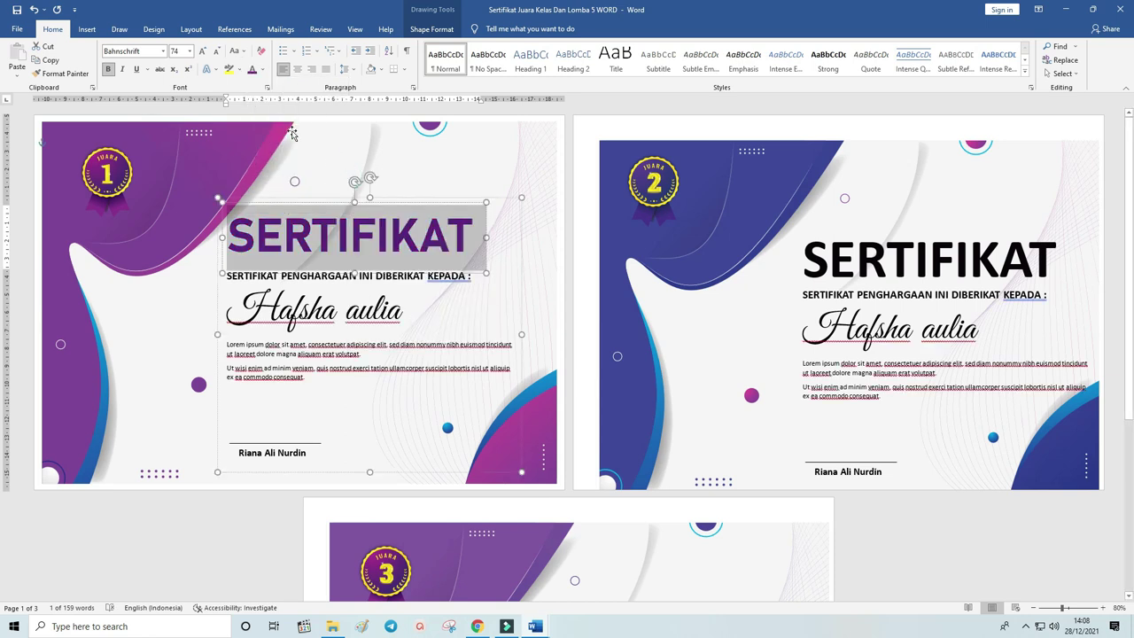
{"action": "left_click", "coordinate": [327, 163]}
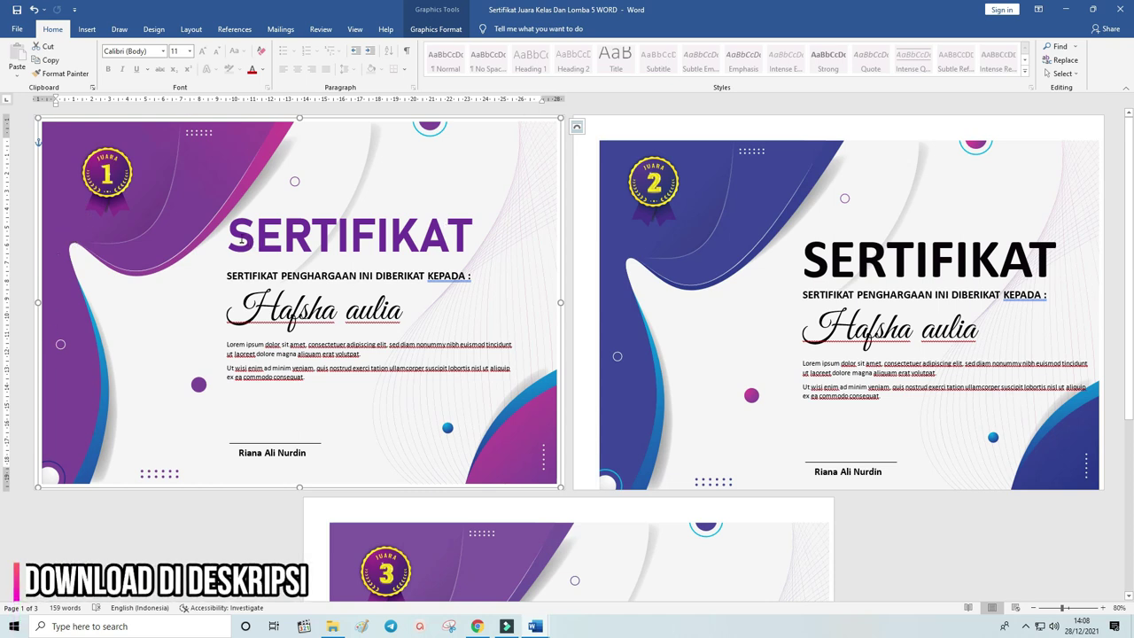
{"action": "double_click", "coordinate": [273, 239]}
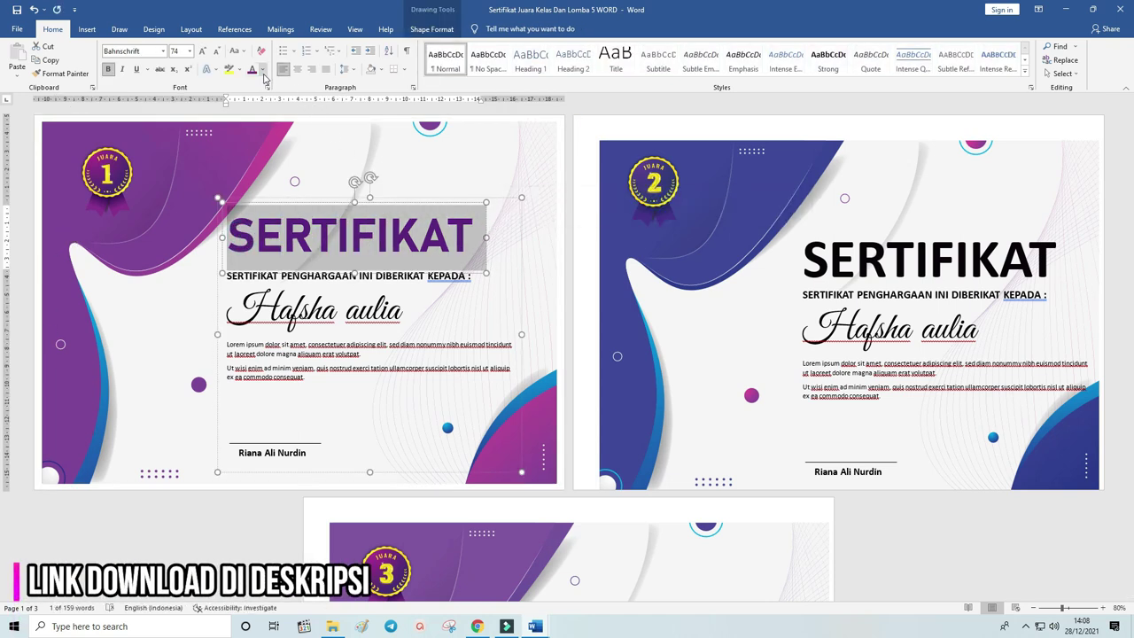
{"action": "left_click", "coordinate": [262, 70]}
{"action": "mouse_move", "coordinate": [281, 205]}
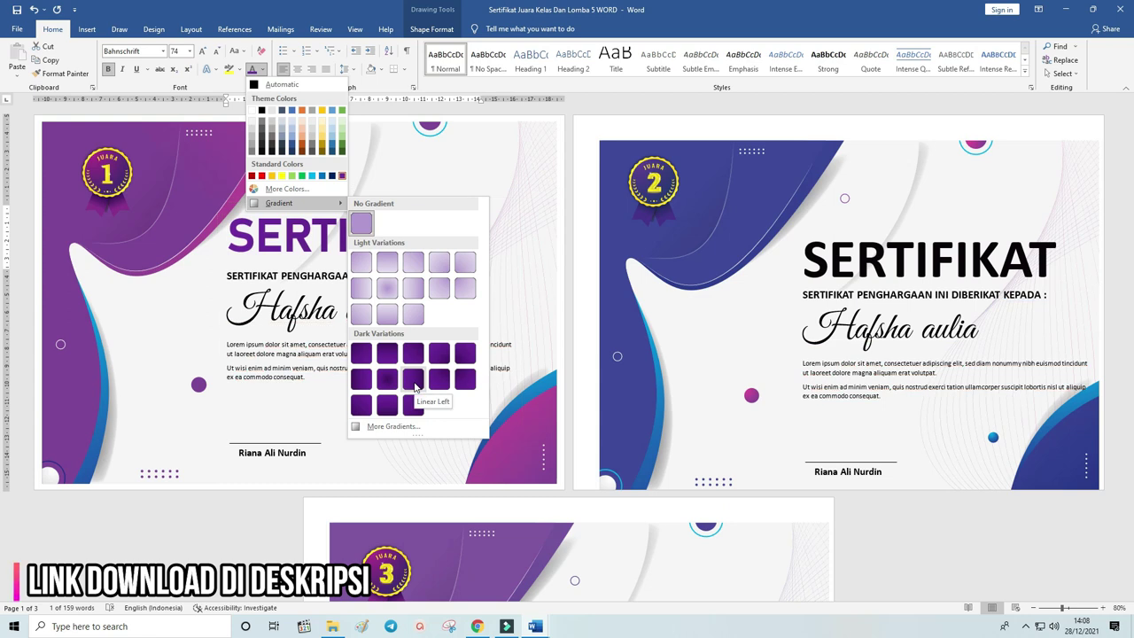
{"action": "left_click", "coordinate": [415, 383]}
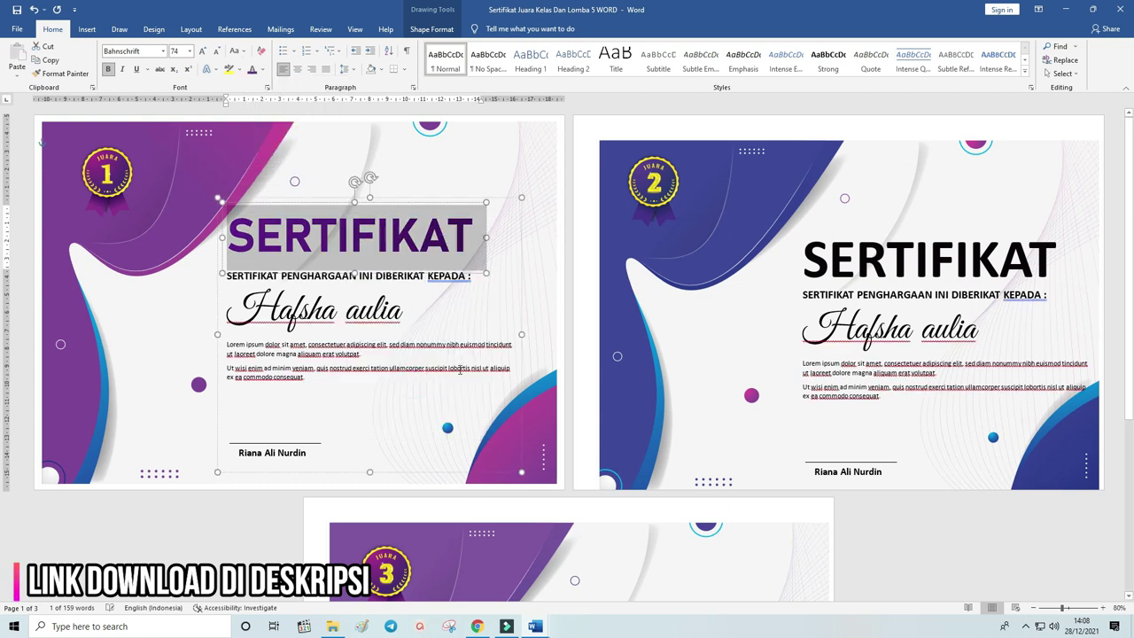
{"action": "left_click", "coordinate": [477, 174]}
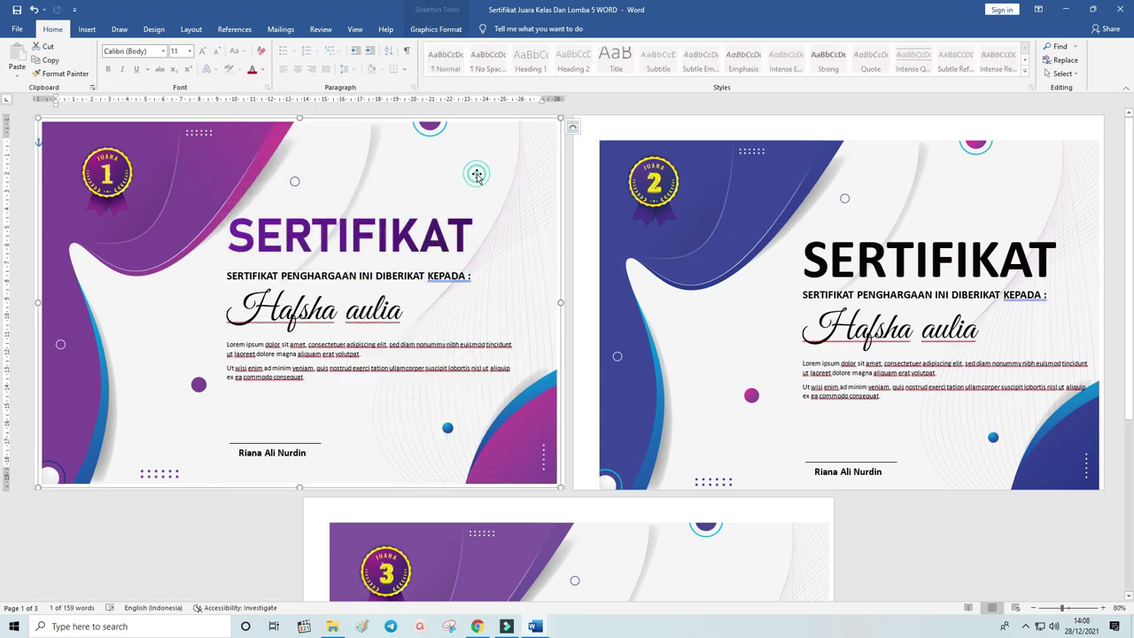
Recolour the SERTIFIKAT word with a custom magenta shade from the colour picker.
{"action": "double_click", "coordinate": [239, 232]}
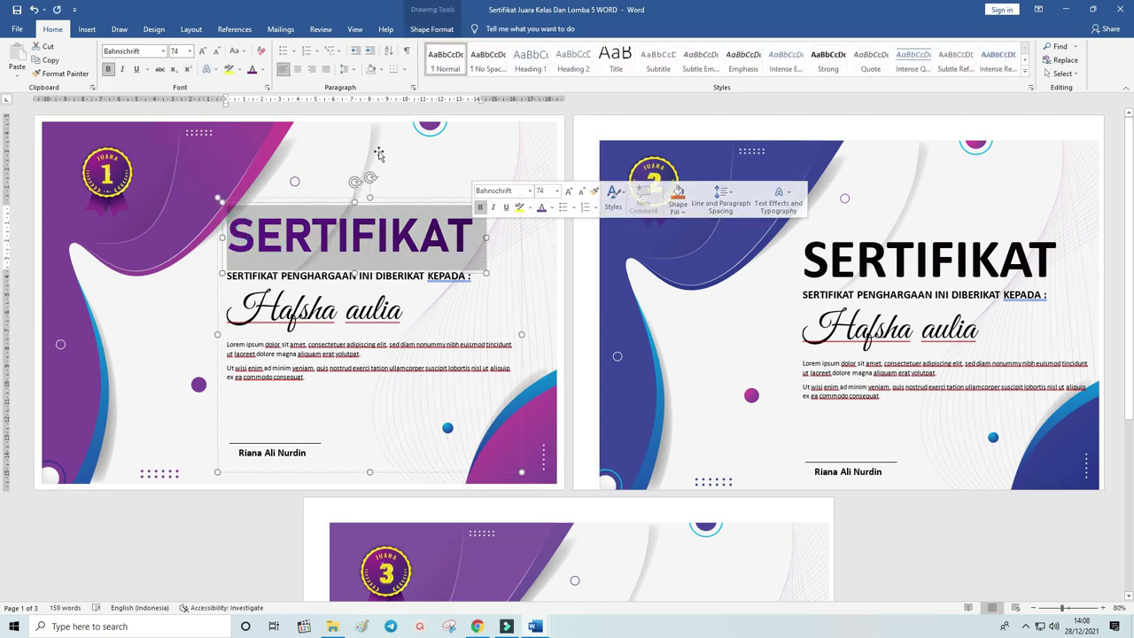
{"action": "left_click", "coordinate": [263, 70]}
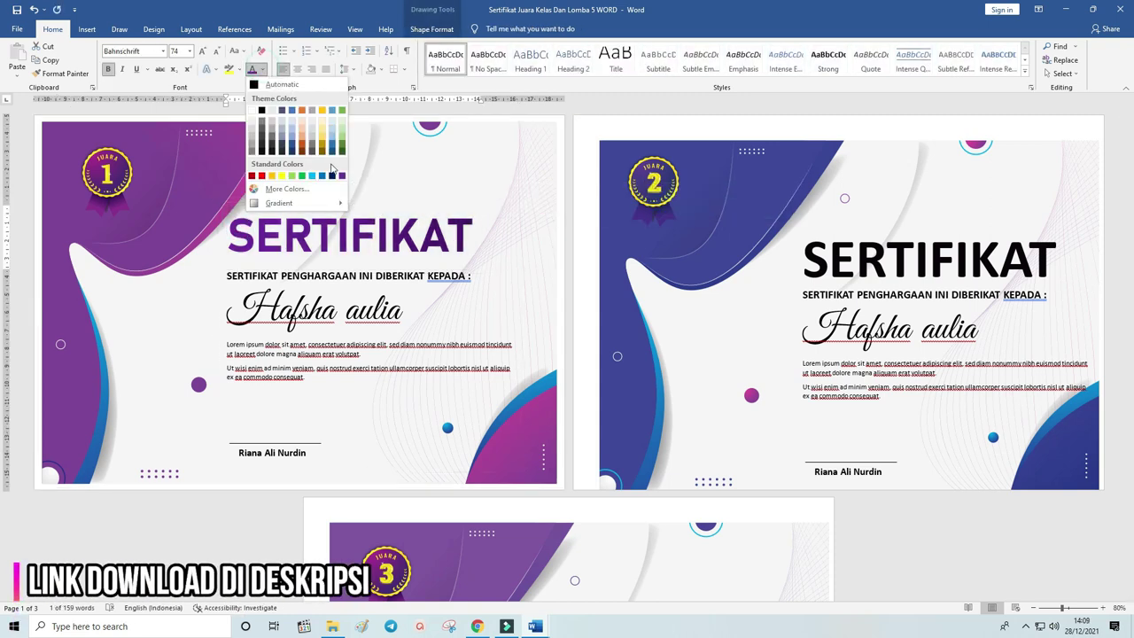
{"action": "left_click", "coordinate": [299, 189]}
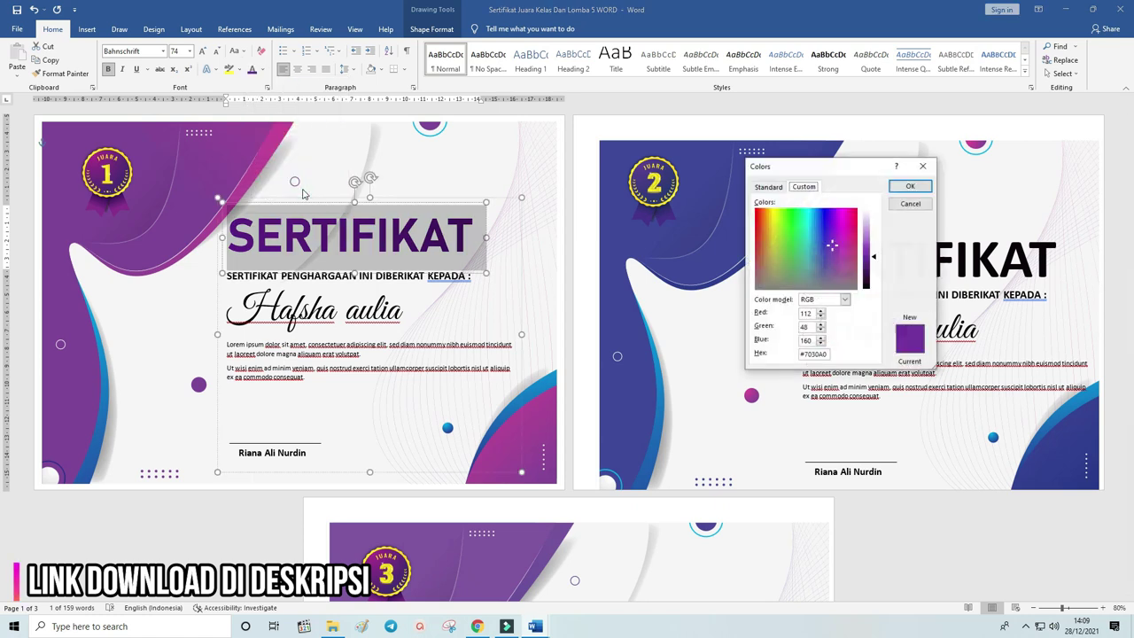
{"action": "left_click_drag", "start_coordinate": [846, 235], "coordinate": [845, 220]}
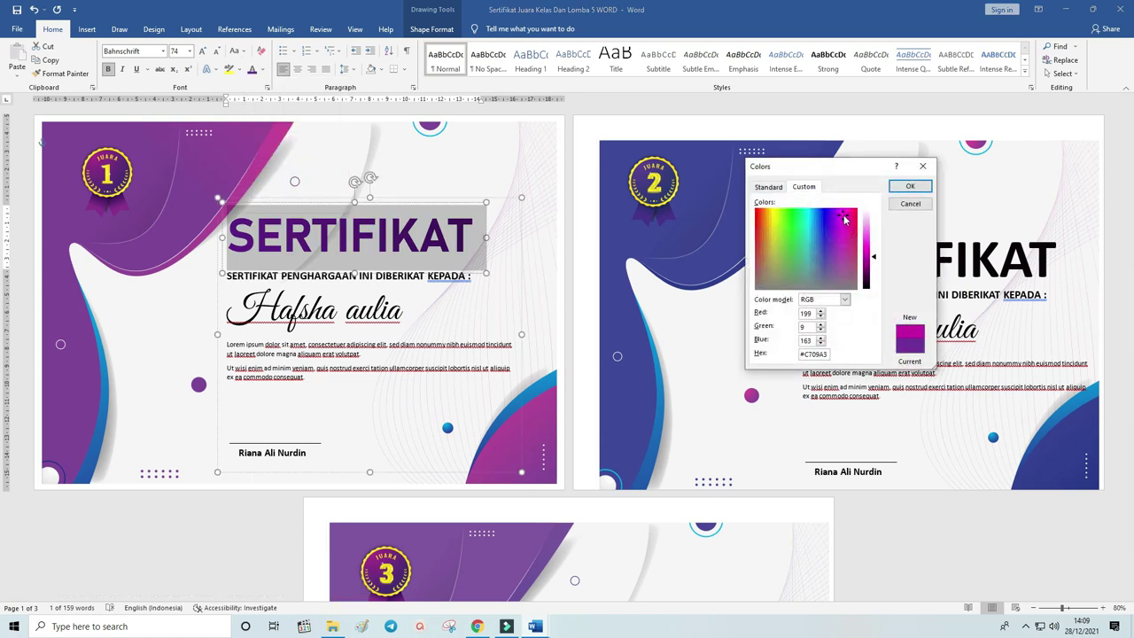
{"action": "left_click", "coordinate": [909, 186]}
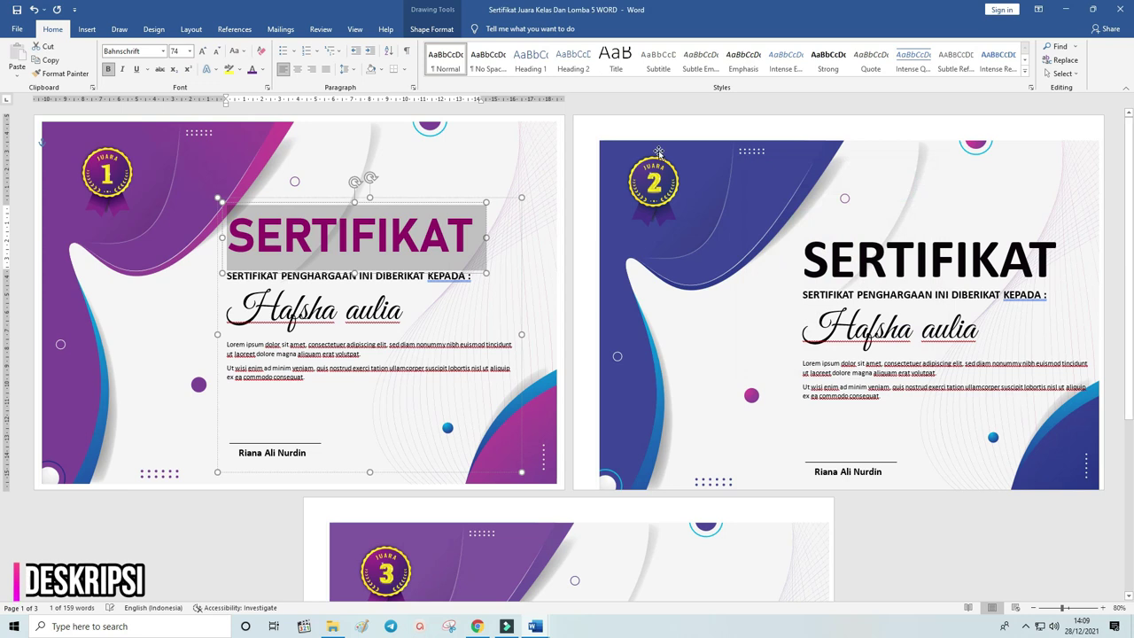
Apply a Dark Variations magenta gradient to the SERTIFIKAT title's font colour.
{"action": "left_click", "coordinate": [431, 29]}
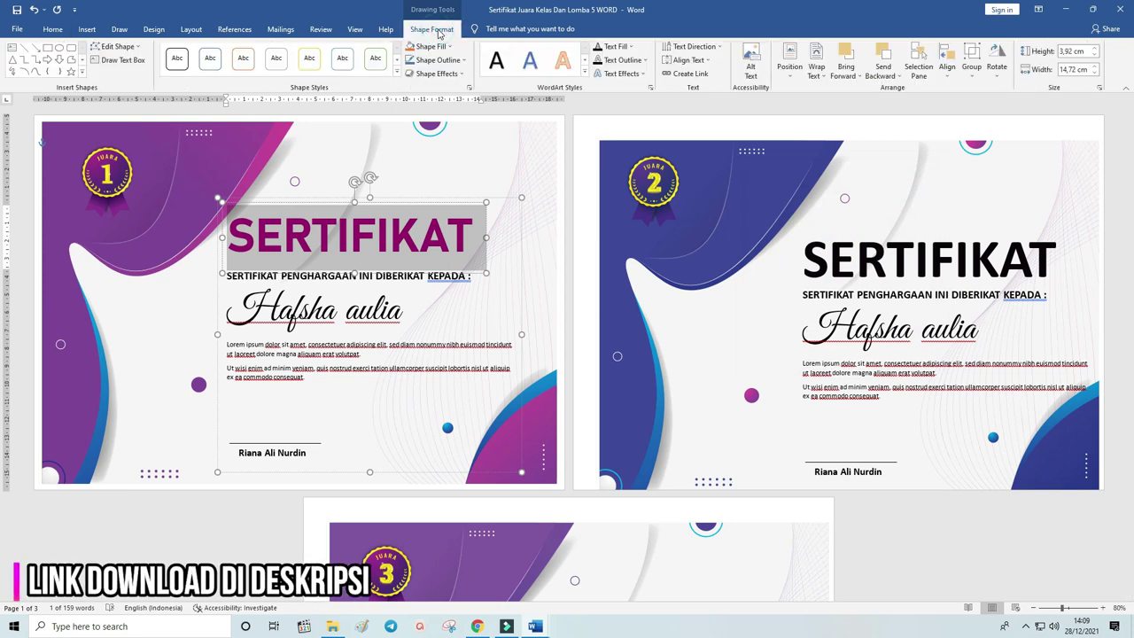
{"action": "left_click", "coordinate": [51, 29]}
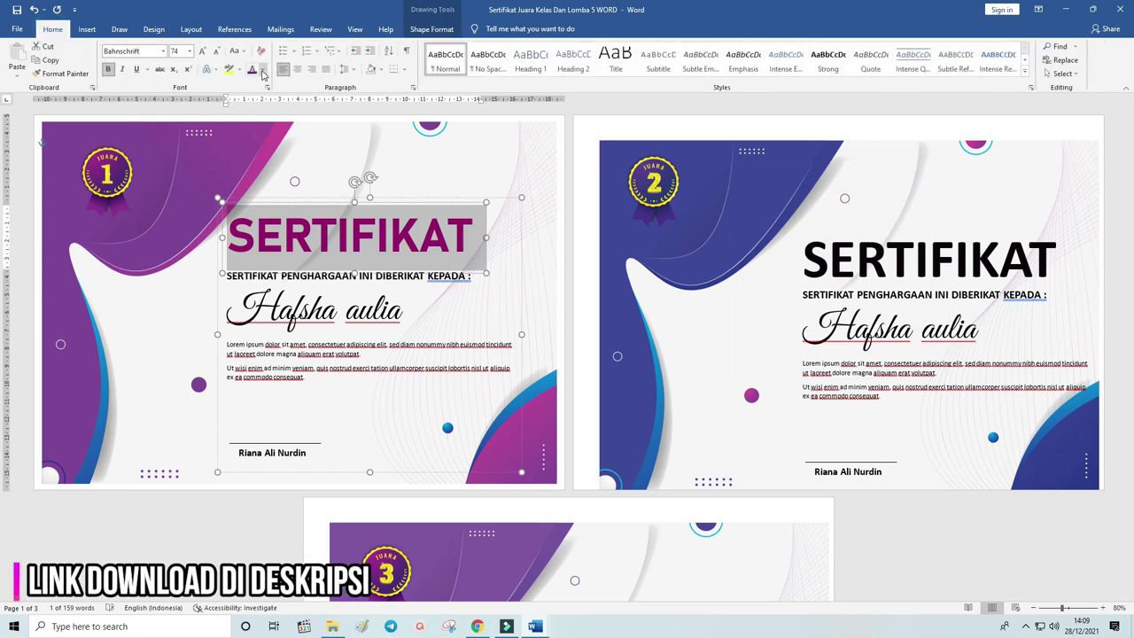
{"action": "left_click", "coordinate": [262, 69]}
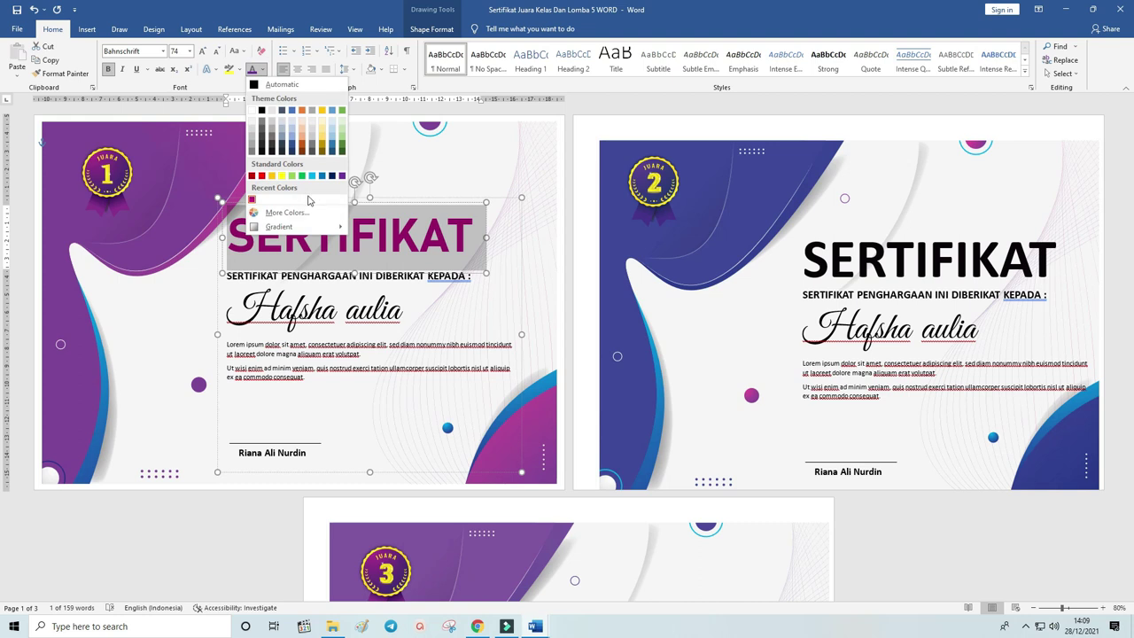
{"action": "mouse_move", "coordinate": [310, 227]}
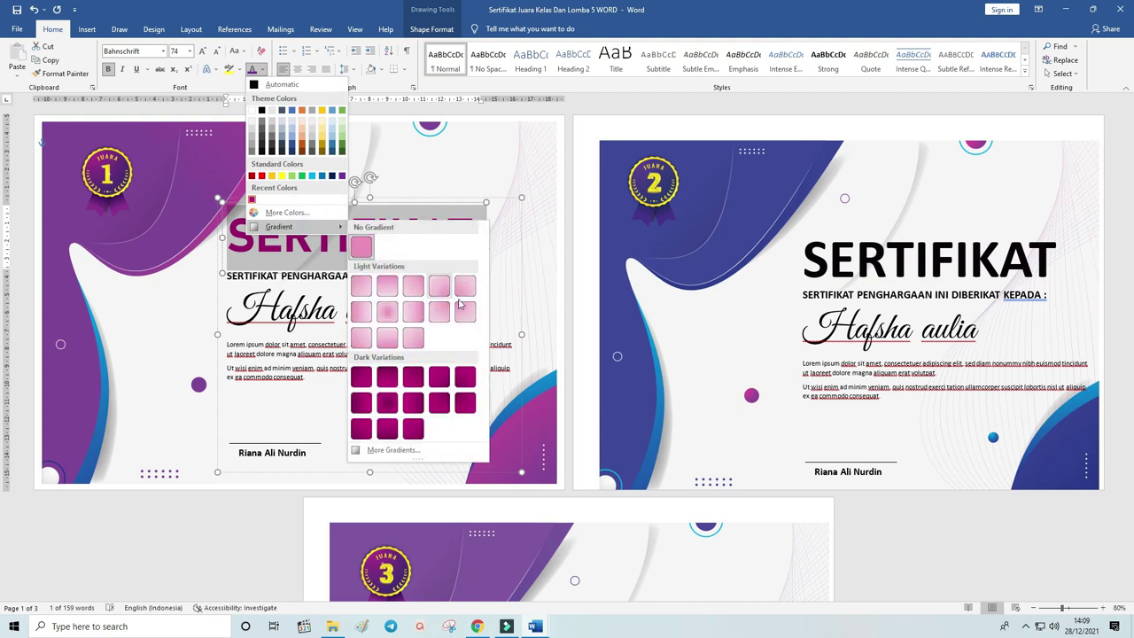
{"action": "left_click", "coordinate": [439, 403]}
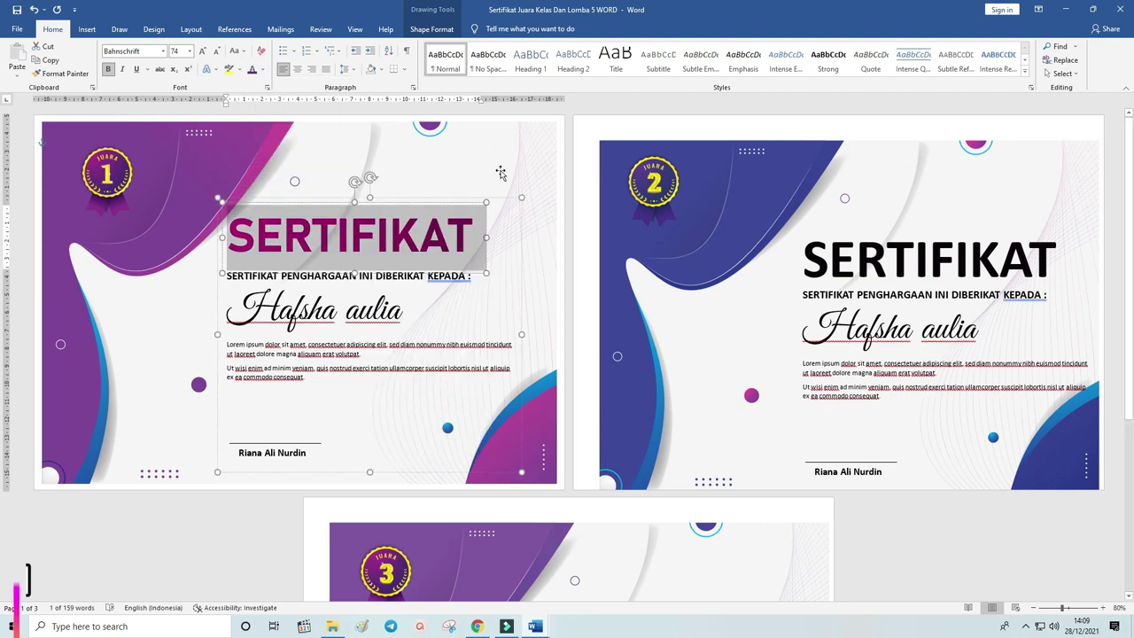
{"action": "left_click", "coordinate": [384, 276]}
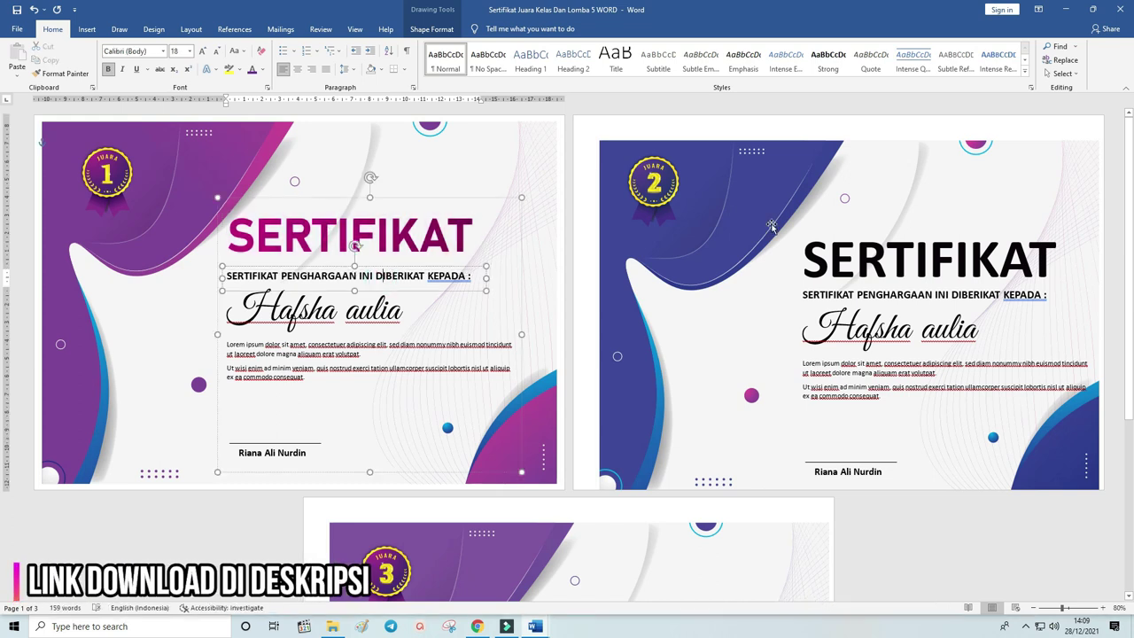
Replace the lowercase 'a' in 'aulia' with a capital 'A' in the name line.
{"action": "left_click_drag", "start_coordinate": [472, 275], "coordinate": [194, 274]}
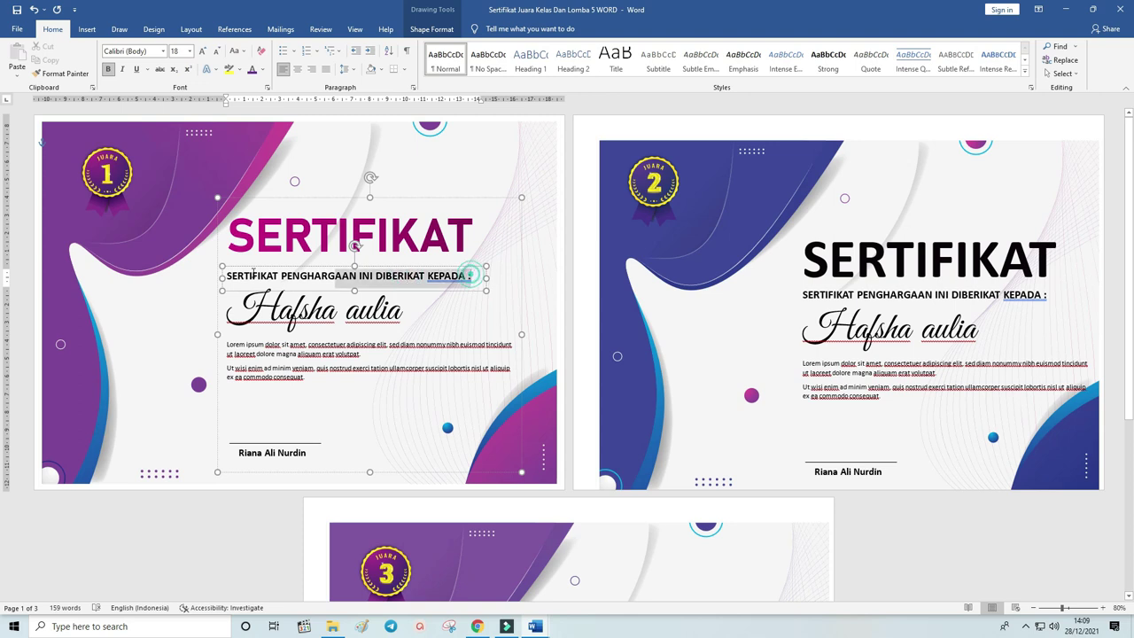
{"action": "left_click", "coordinate": [351, 309]}
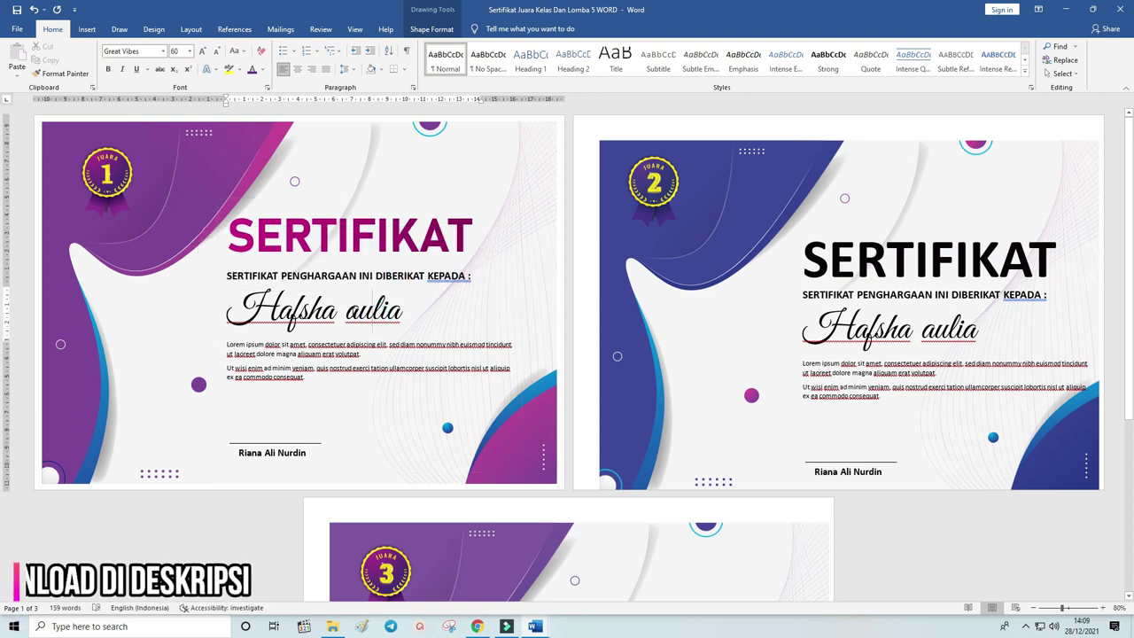
{"action": "left_click_drag", "start_coordinate": [351, 309], "coordinate": [365, 309]}
{"action": "type", "text": "A"}
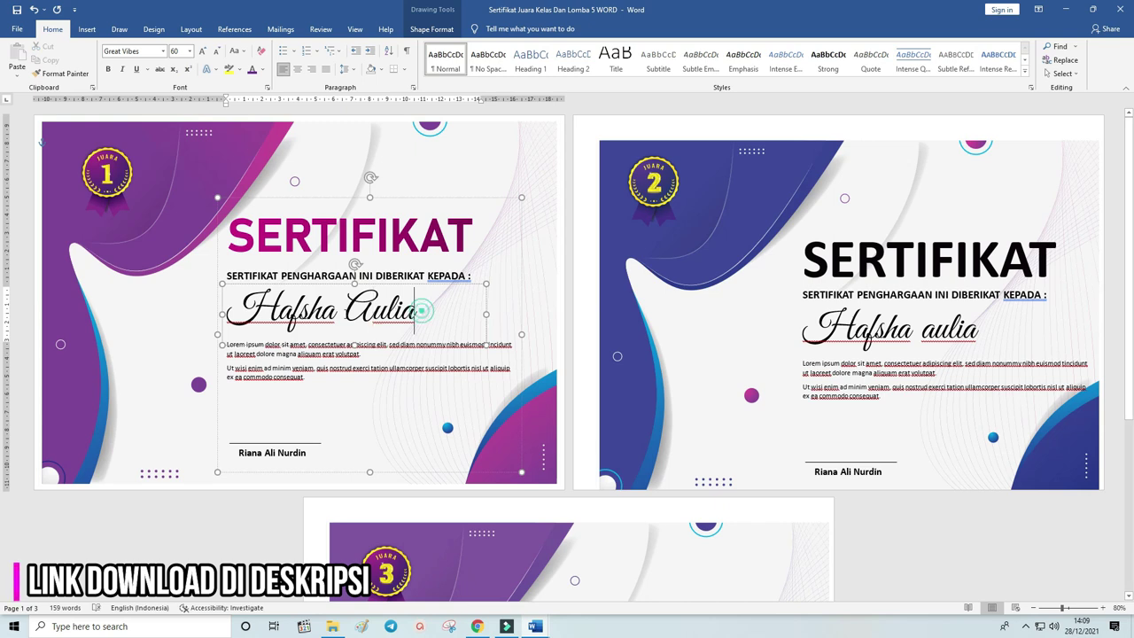
{"action": "left_click_drag", "start_coordinate": [420, 310], "coordinate": [226, 317]}
{"action": "left_click", "coordinate": [266, 383]}
{"action": "scroll", "coordinate": [266, 382], "scroll_direction": "up", "scroll_amount": 4}
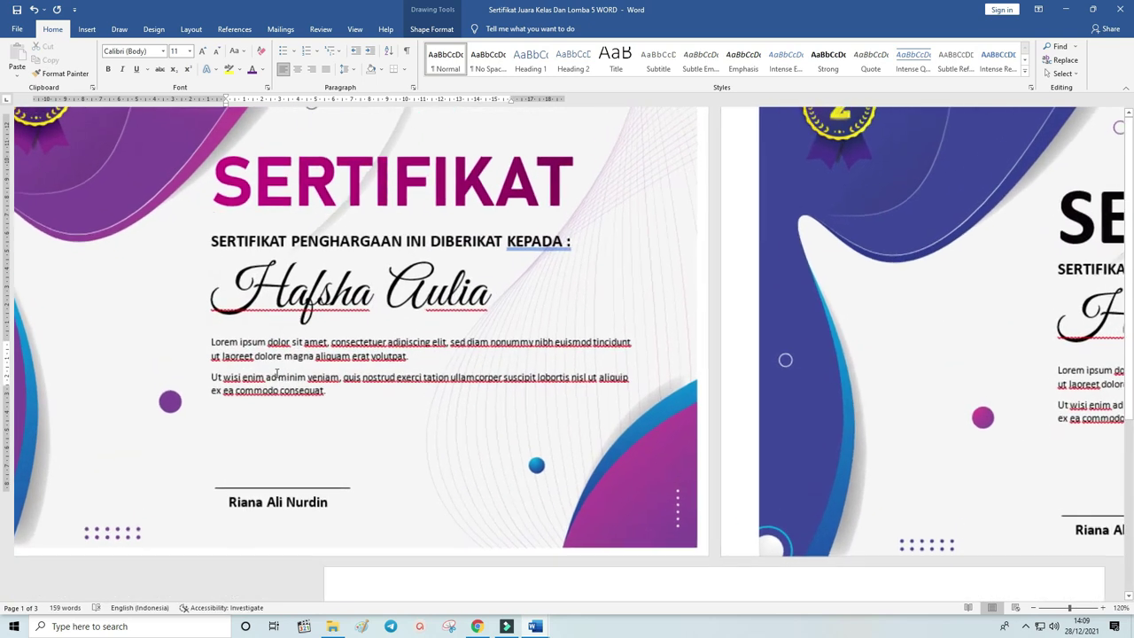
{"action": "left_click_drag", "start_coordinate": [601, 398], "coordinate": [451, 348]}
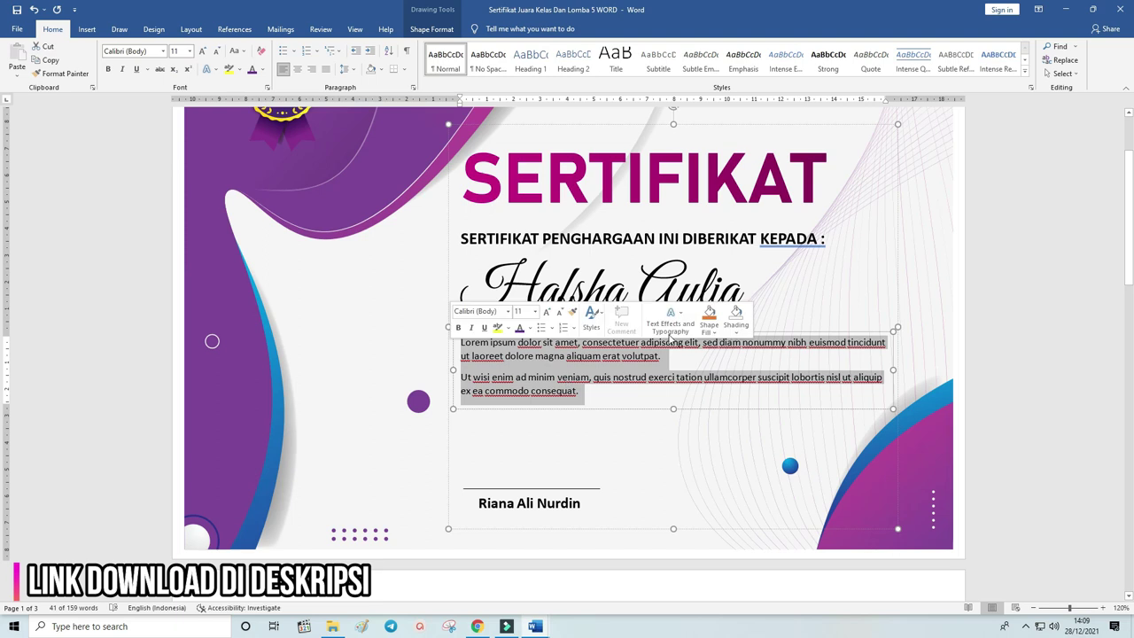
{"action": "left_click", "coordinate": [623, 288]}
{"action": "left_click_drag", "start_coordinate": [479, 289], "coordinate": [762, 292]}
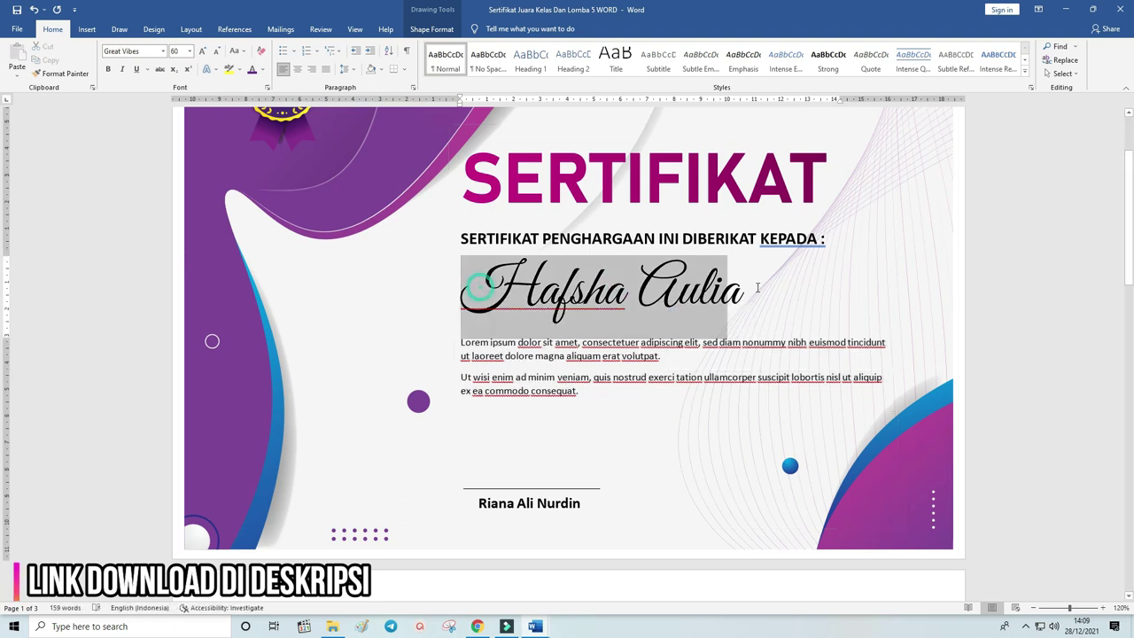
{"action": "triple_click", "coordinate": [663, 355]}
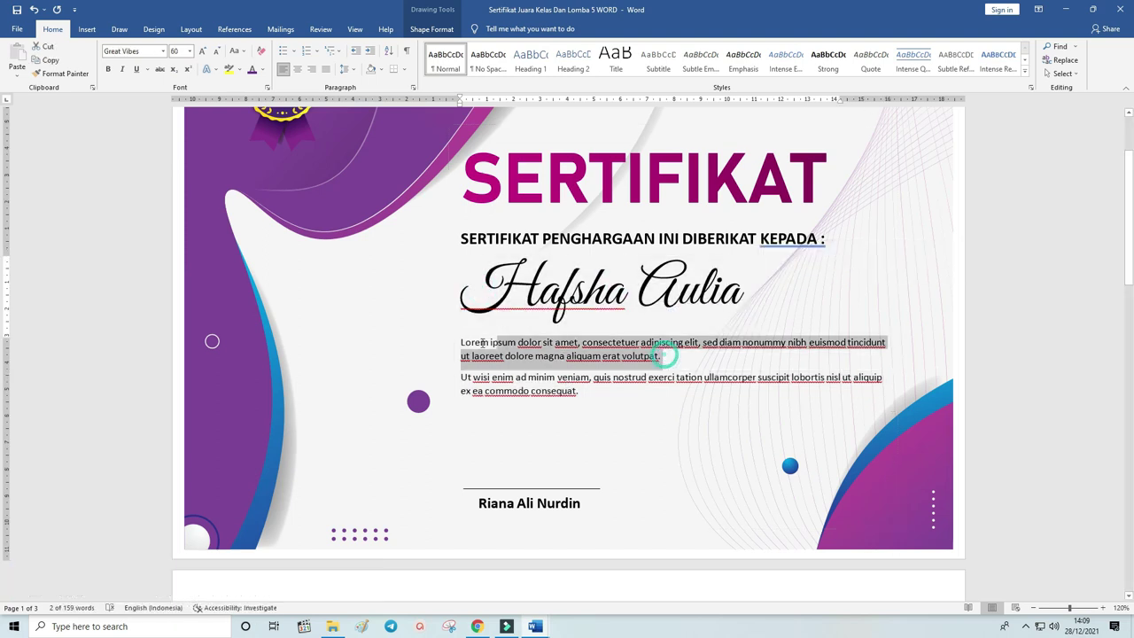
{"action": "left_click_drag", "start_coordinate": [460, 342], "coordinate": [578, 391]}
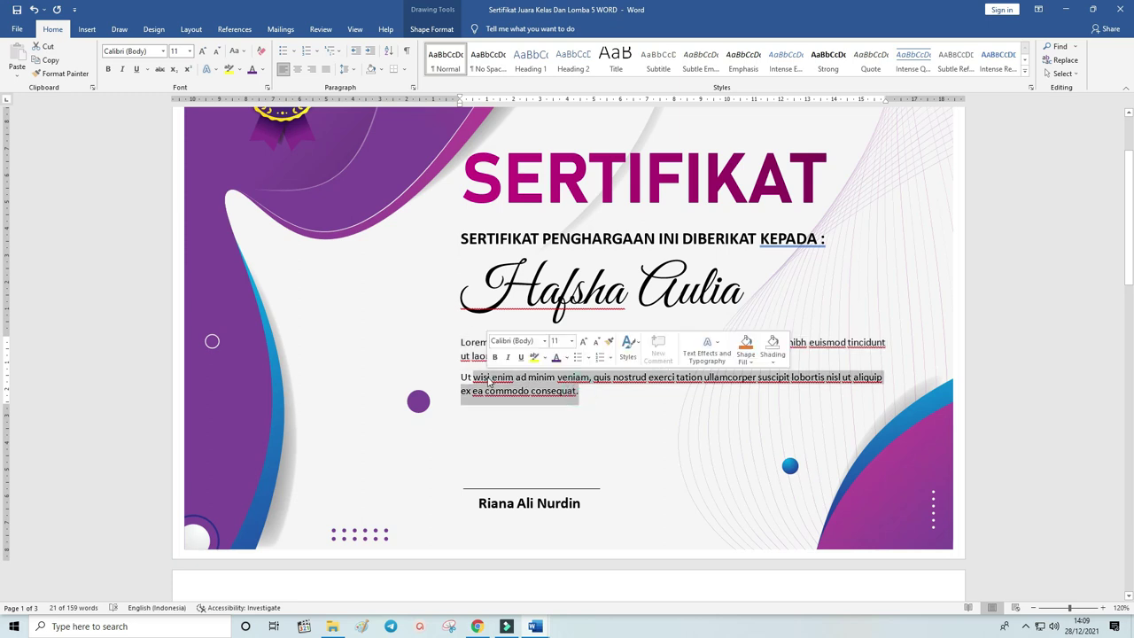
{"action": "key", "text": "ctrl+v"}
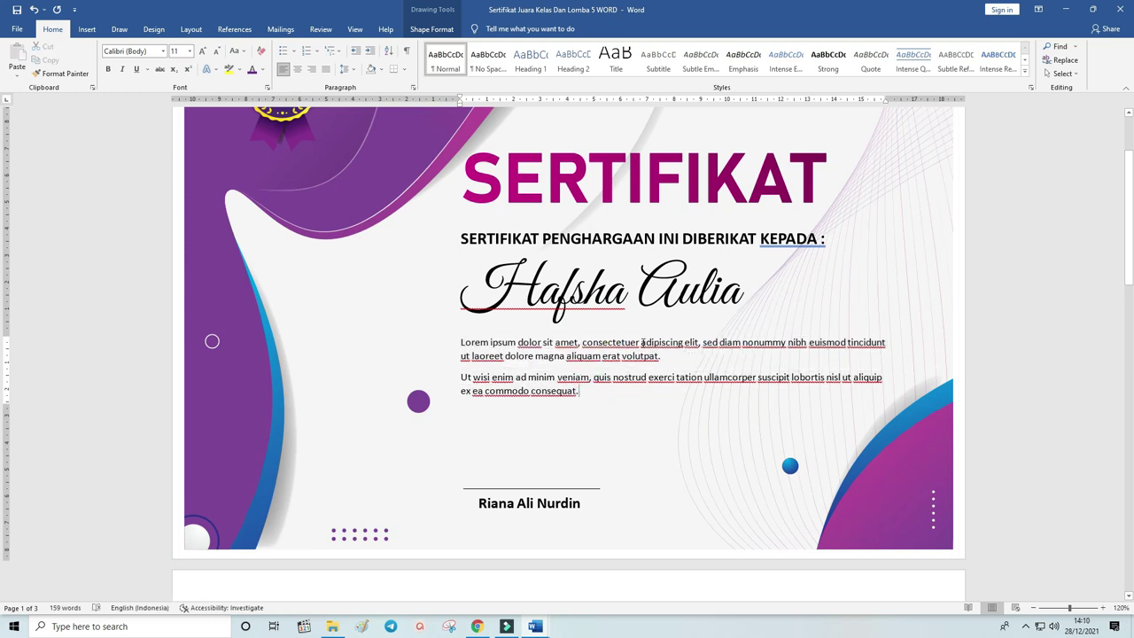
{"action": "left_click", "coordinate": [550, 489]}
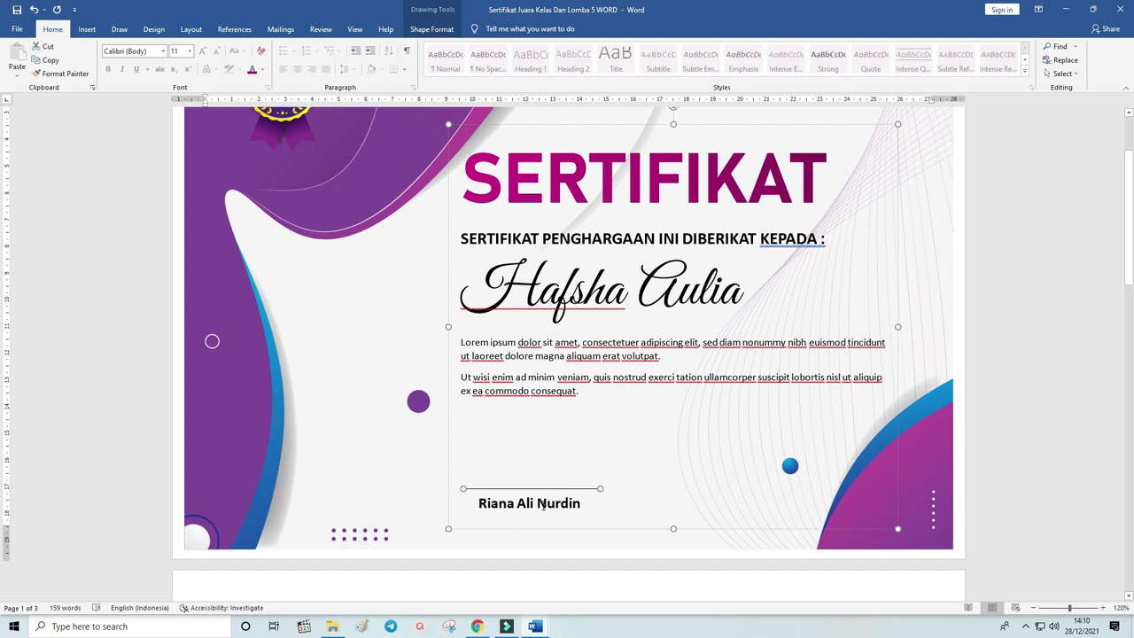
{"action": "left_click", "coordinate": [543, 504]}
{"action": "left_click_drag", "start_coordinate": [583, 503], "coordinate": [477, 503]}
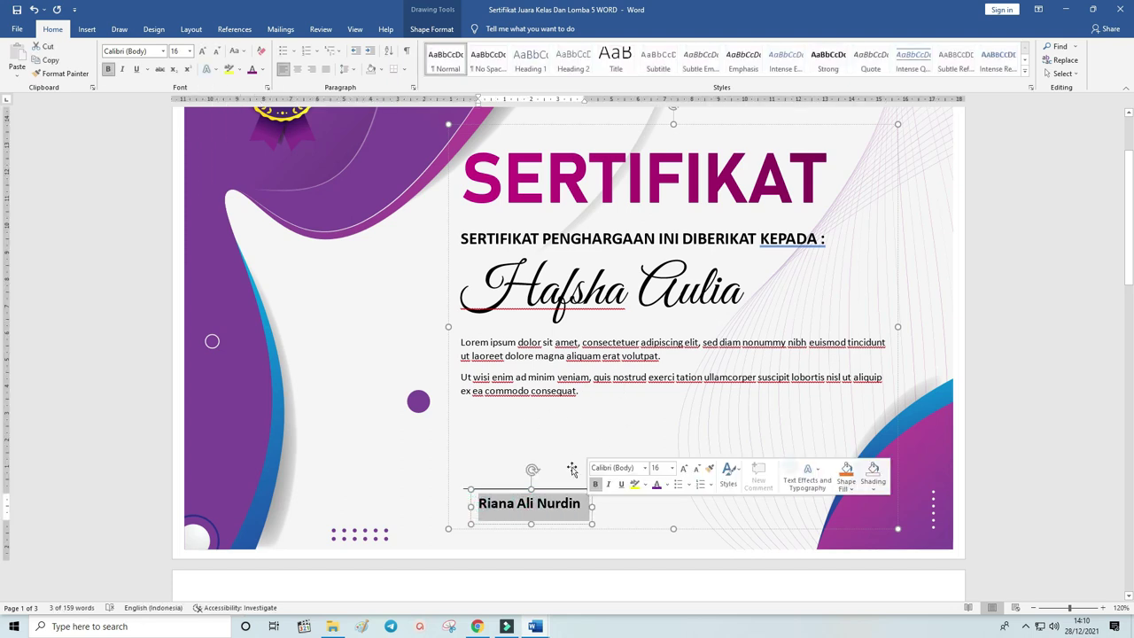
{"action": "scroll", "coordinate": [505, 347], "scroll_direction": "down", "scroll_amount": 7}
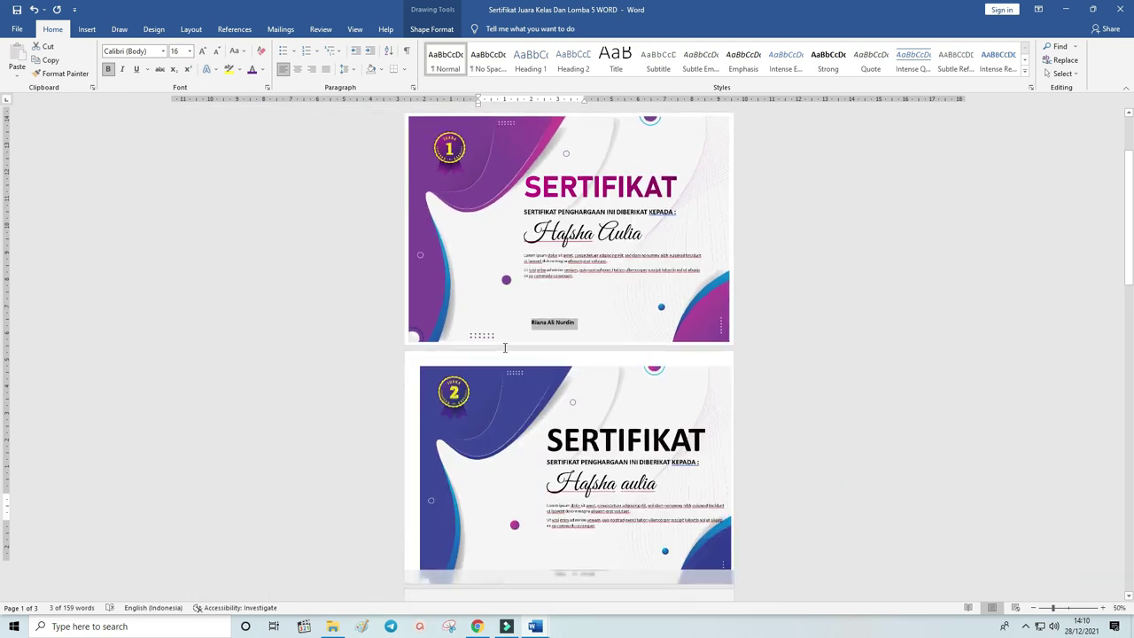
Align page 2's background image to centre and middle, then enlarge it slightly.
{"action": "left_click", "coordinate": [532, 289]}
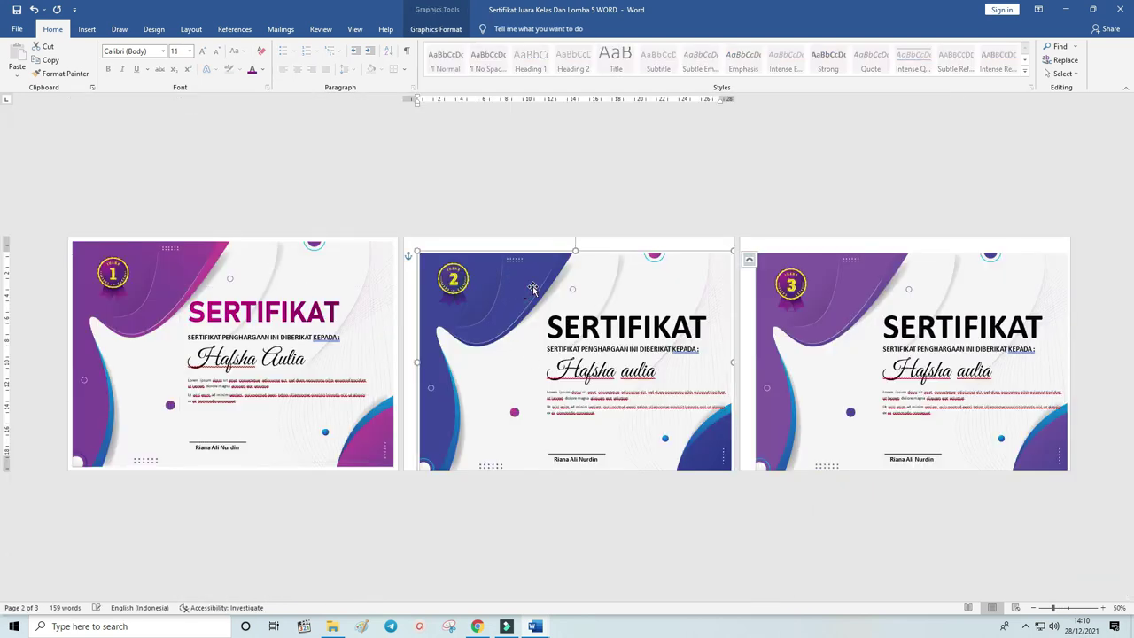
{"action": "left_click_drag", "start_coordinate": [532, 289], "coordinate": [576, 248]}
{"action": "left_click", "coordinate": [438, 28]}
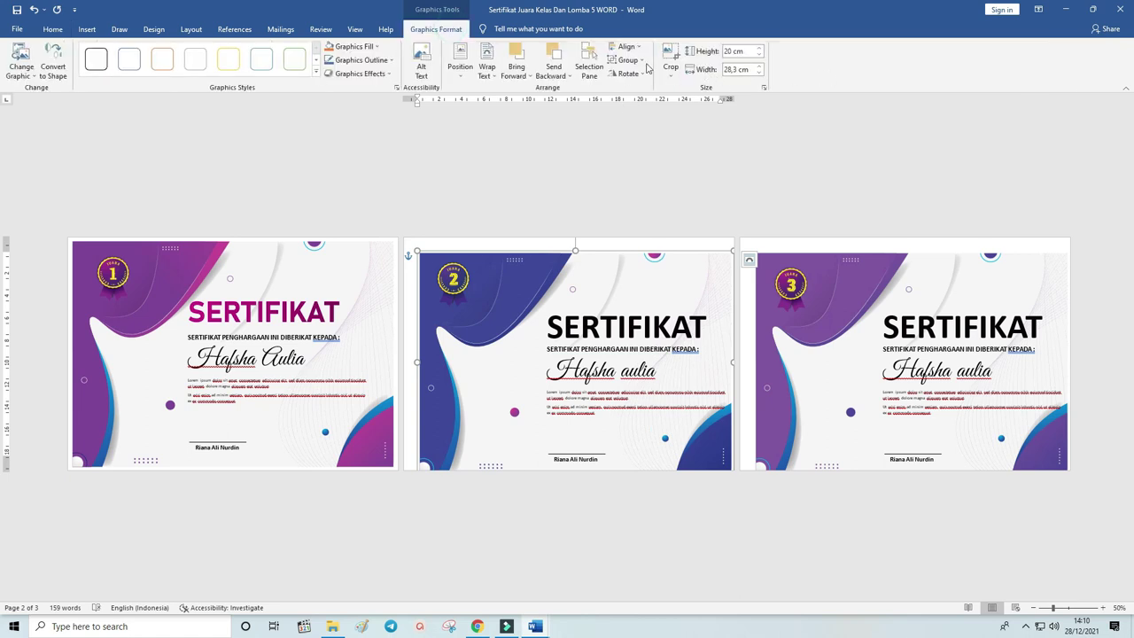
{"action": "left_click", "coordinate": [626, 46]}
{"action": "left_click", "coordinate": [644, 75]}
{"action": "left_click", "coordinate": [626, 46]}
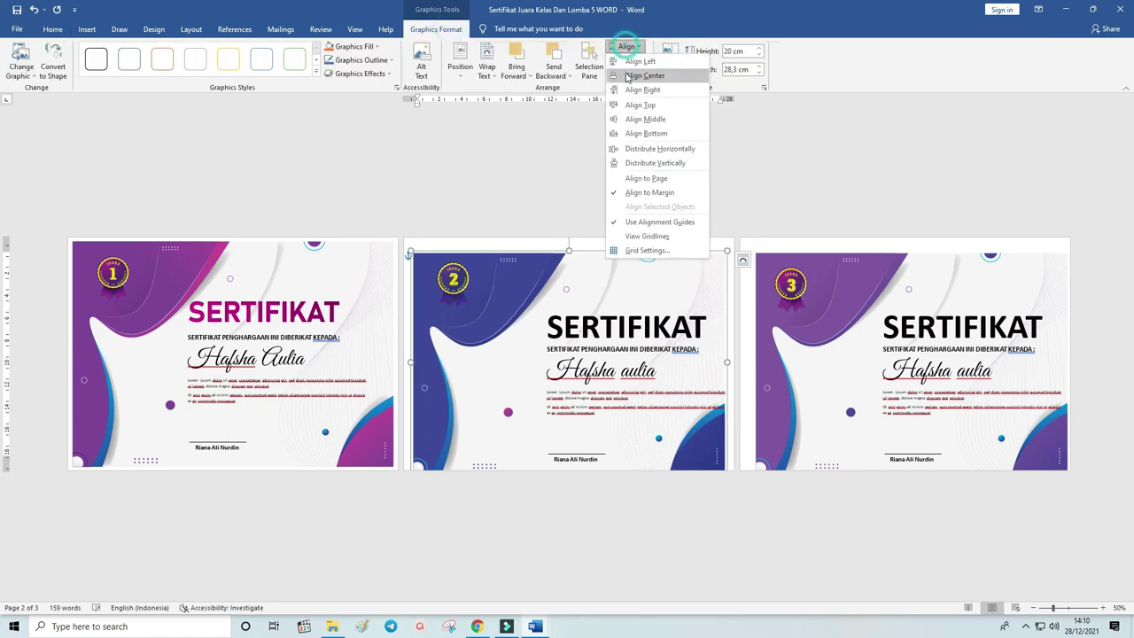
{"action": "left_click", "coordinate": [639, 118]}
{"action": "left_click_drag", "start_coordinate": [728, 242], "coordinate": [728, 239]}
{"action": "left_click", "coordinate": [696, 159]}
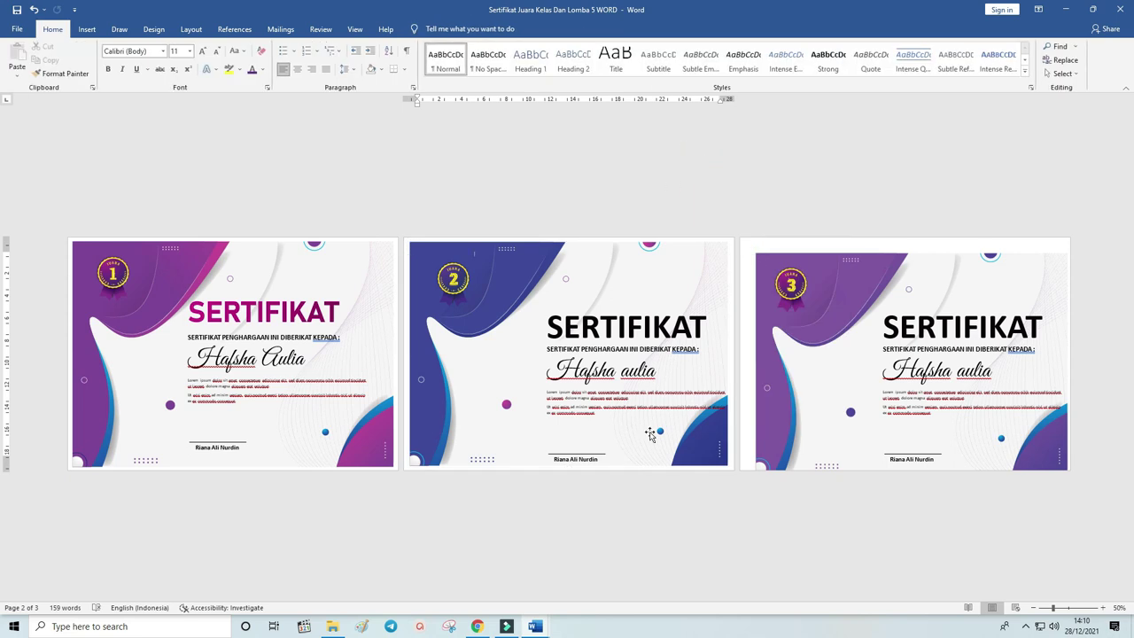
{"action": "left_click", "coordinate": [605, 305]}
Drag page 2's SERTIFIKAT text block up slightly along the alignment guide.
{"action": "scroll", "coordinate": [604, 299], "scroll_direction": "up", "scroll_amount": 1}
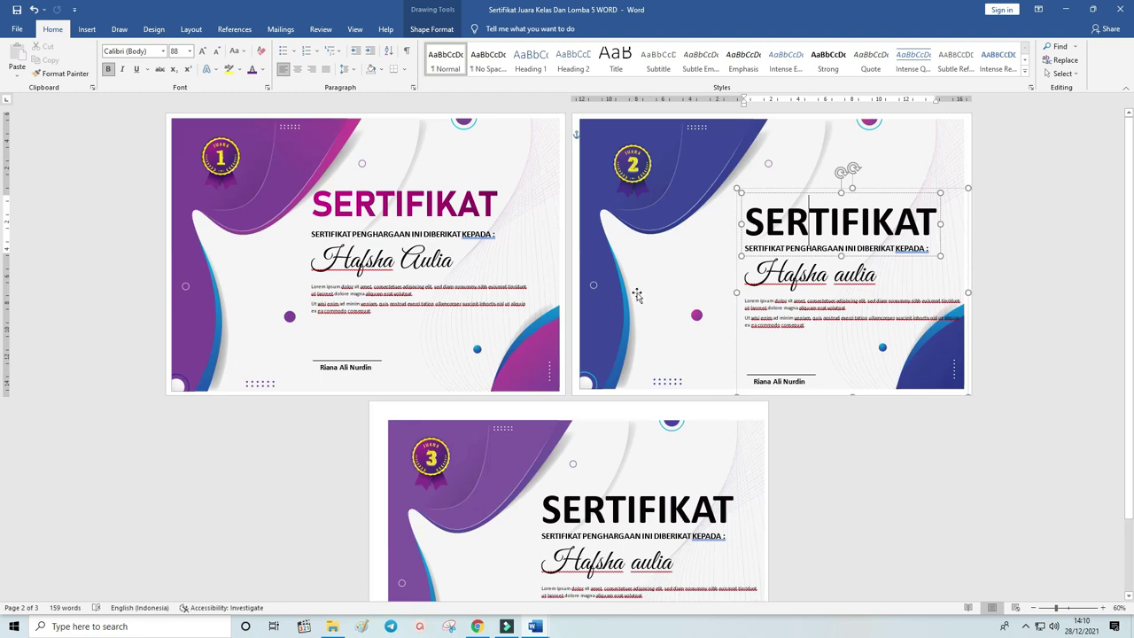
{"action": "left_click_drag", "start_coordinate": [809, 185], "coordinate": [786, 165]}
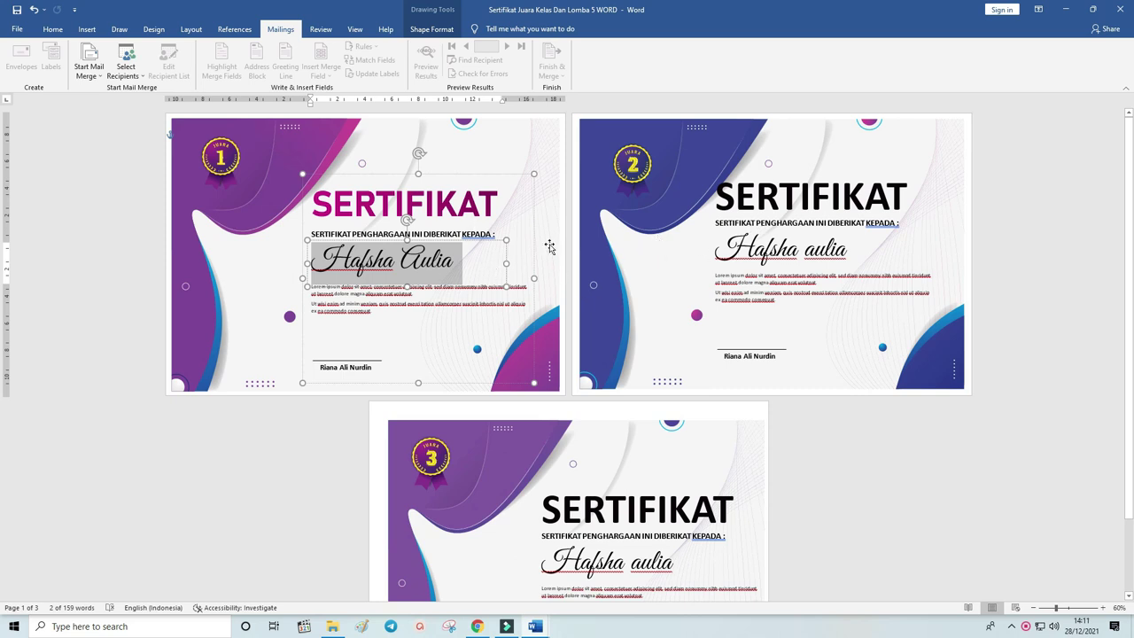
{"action": "left_click", "coordinate": [456, 263]}
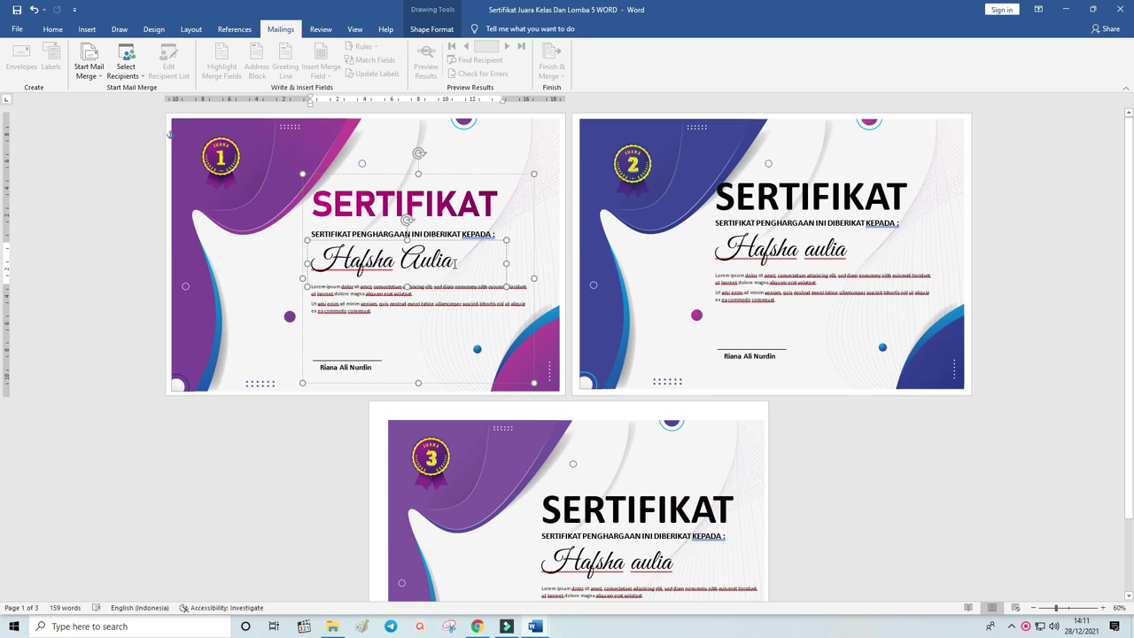
Delete the Juara 1 medal plus page 2's background image, Juara 2 medal and text box.
{"action": "left_click", "coordinate": [220, 157]}
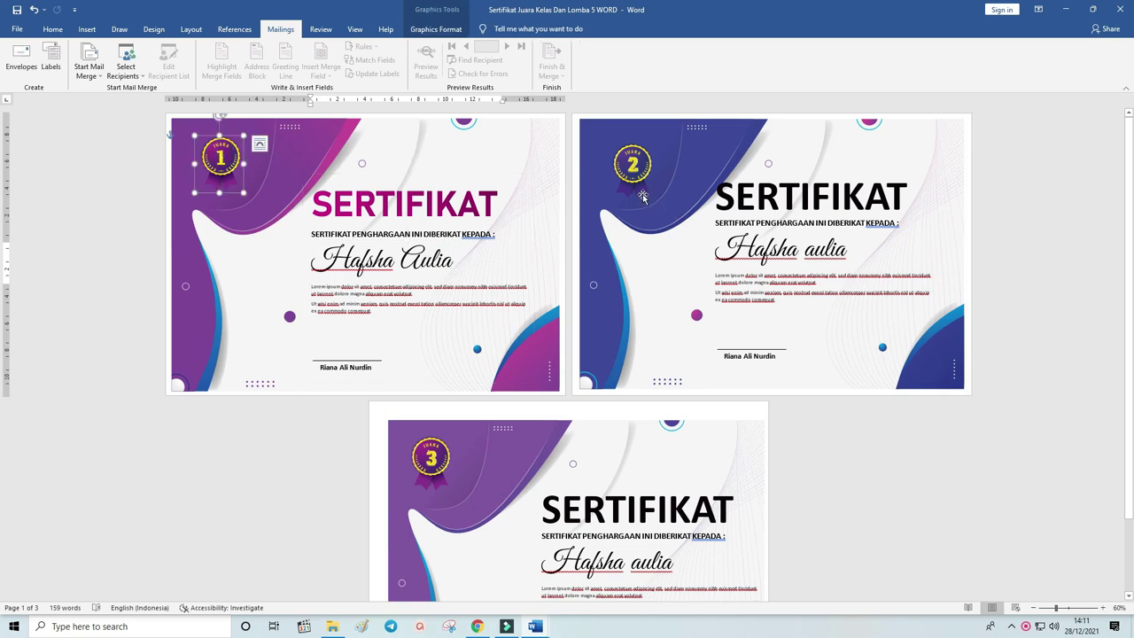
{"action": "key", "text": "Delete"}
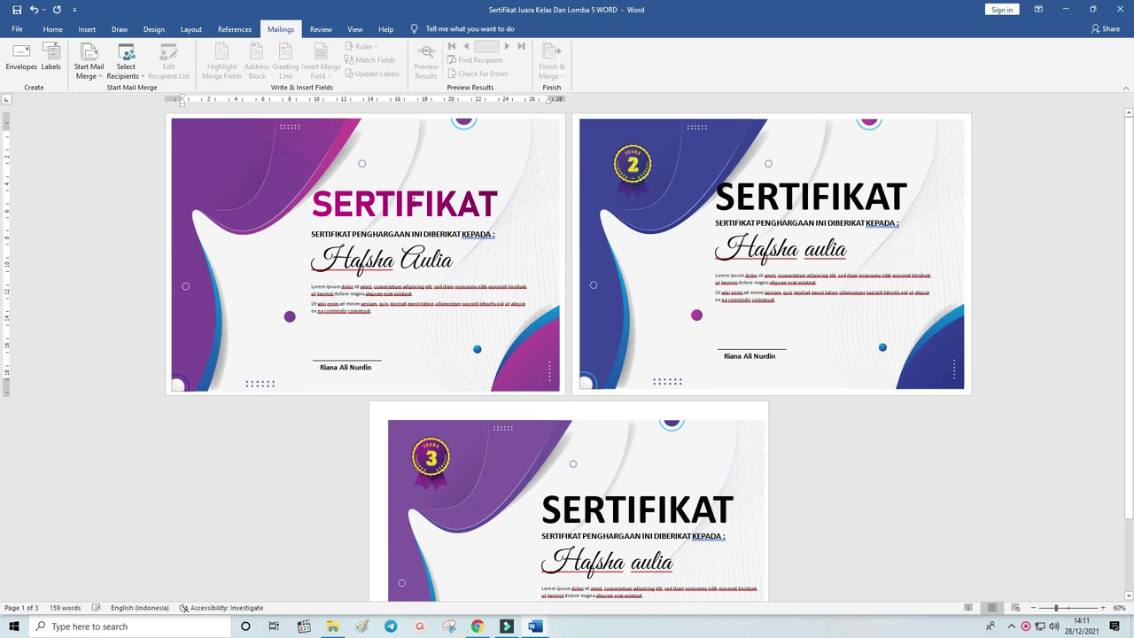
{"action": "left_click", "coordinate": [700, 172]}
{"action": "key", "text": "Delete"}
{"action": "left_click", "coordinate": [632, 165]}
{"action": "key", "text": "Delete"}
{"action": "left_click", "coordinate": [791, 200]}
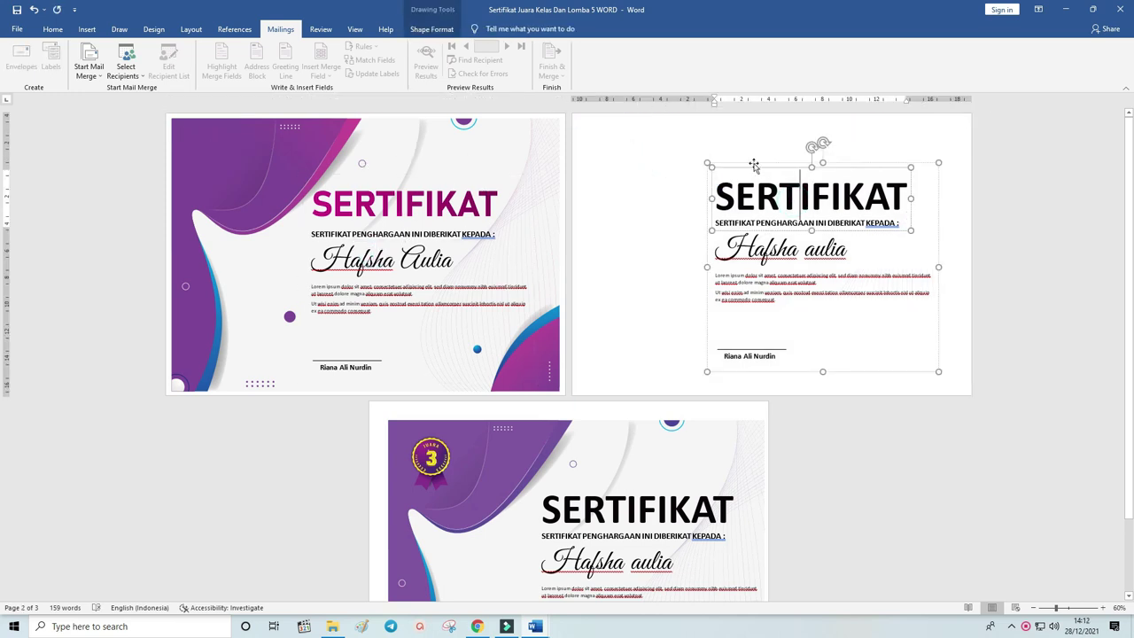
{"action": "key", "text": "Delete"}
Delete page 3's background image, text box and Juara 3 medal, then remove the empty page.
{"action": "left_click", "coordinate": [585, 485]}
{"action": "left_click", "coordinate": [585, 484]}
{"action": "key", "text": "Delete"}
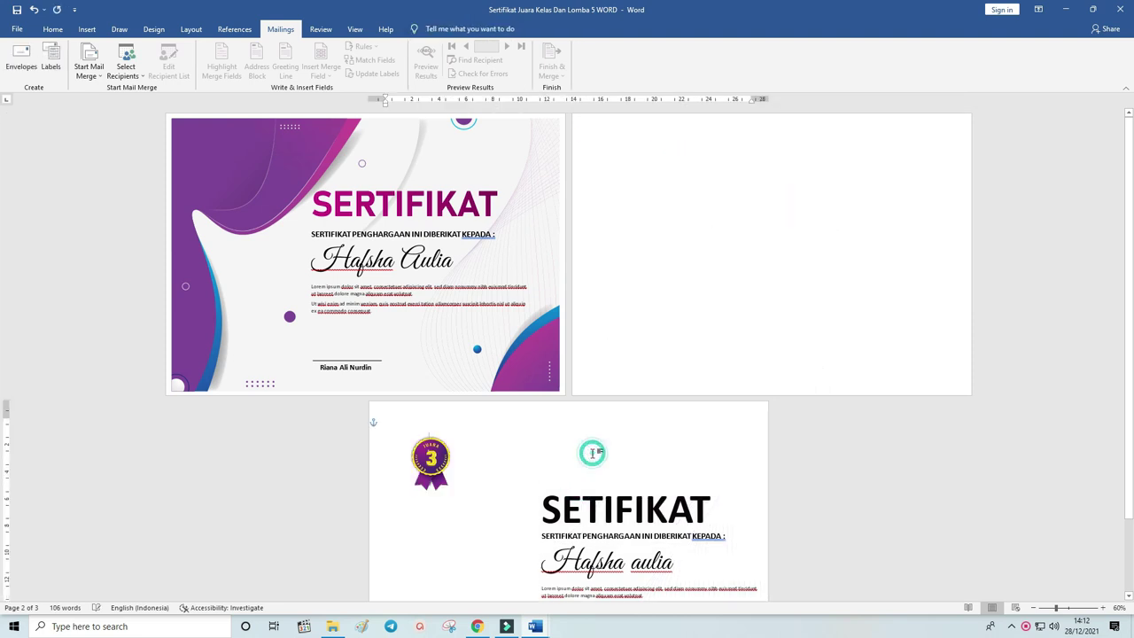
{"action": "left_click", "coordinate": [586, 479]}
{"action": "key", "text": "Delete"}
{"action": "left_click", "coordinate": [430, 460]}
{"action": "key", "text": "Delete"}
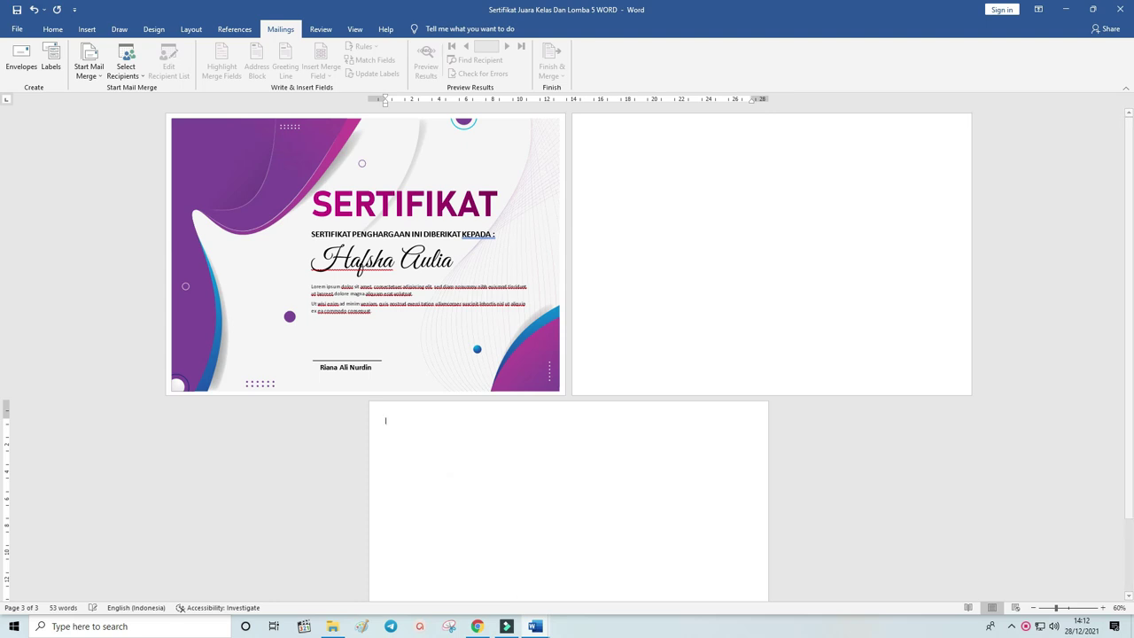
{"action": "key", "text": "BackSpace"}
{"action": "key", "text": "BackSpace"}
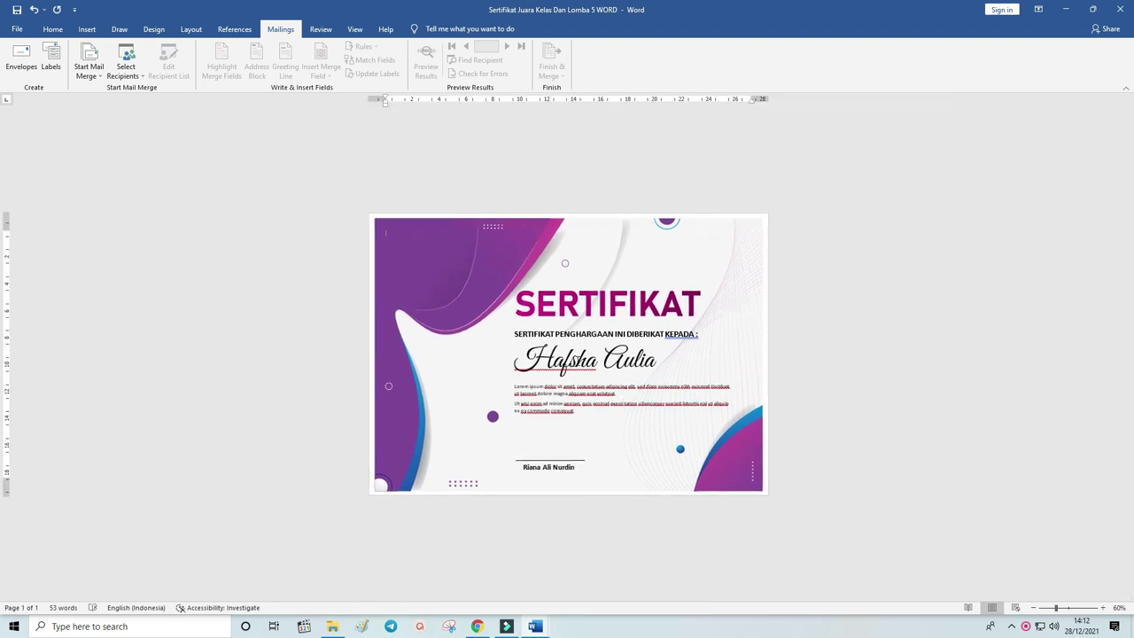
Start a new recipient list with Mailings > Select Recipients > Type a New List.
{"action": "left_click", "coordinate": [515, 359]}
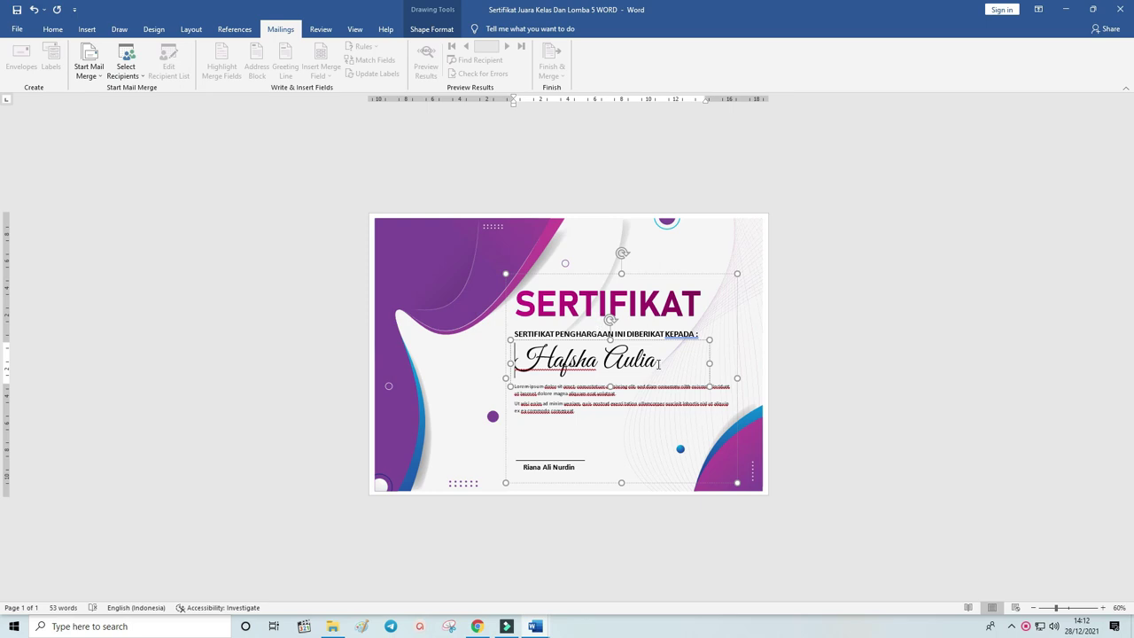
{"action": "left_click_drag", "start_coordinate": [659, 364], "coordinate": [515, 359]}
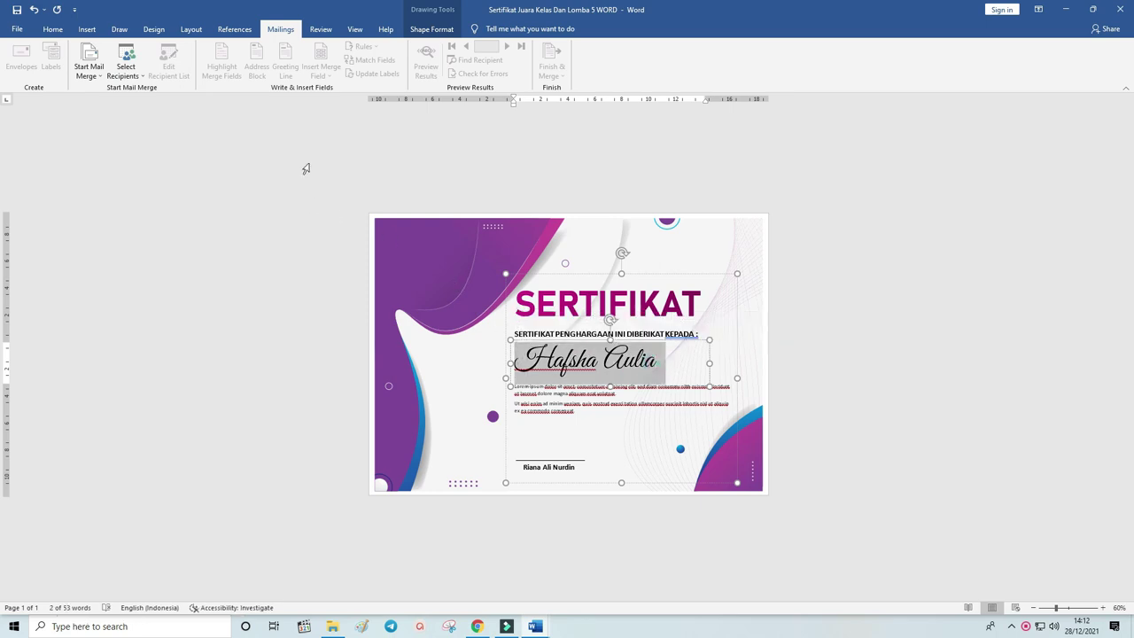
{"action": "left_click", "coordinate": [52, 29]}
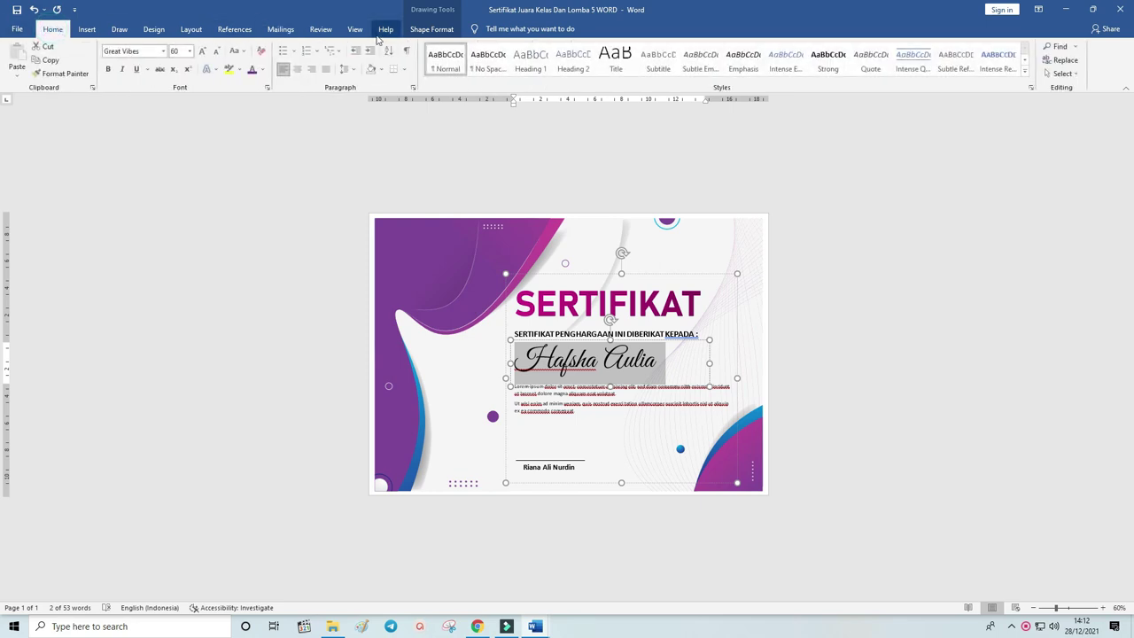
{"action": "left_click", "coordinate": [285, 32]}
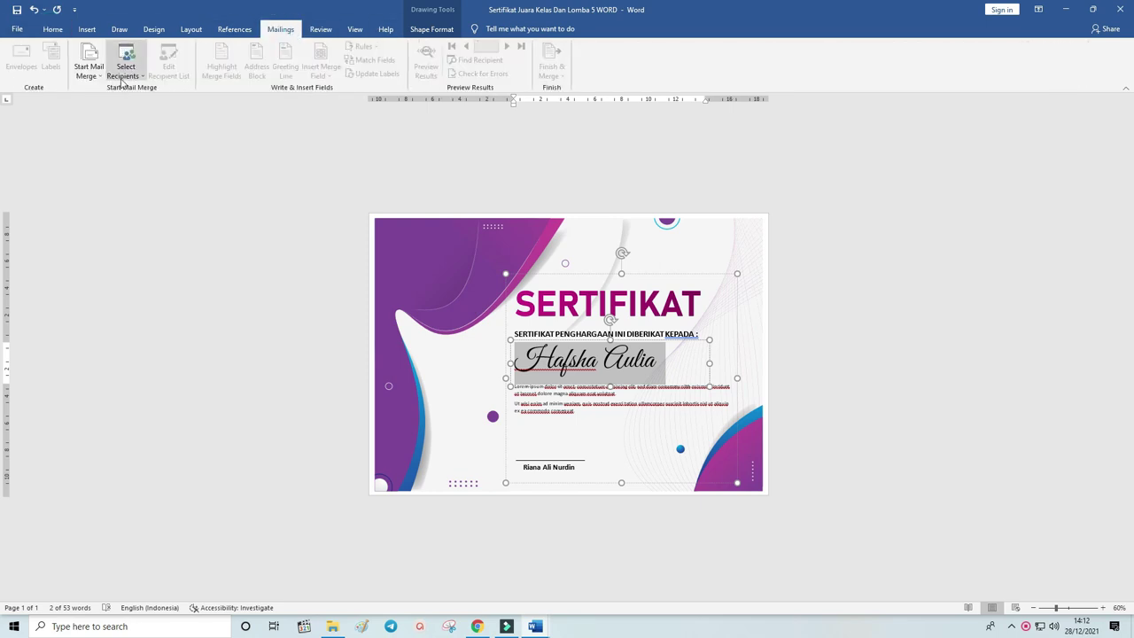
{"action": "left_click", "coordinate": [126, 78]}
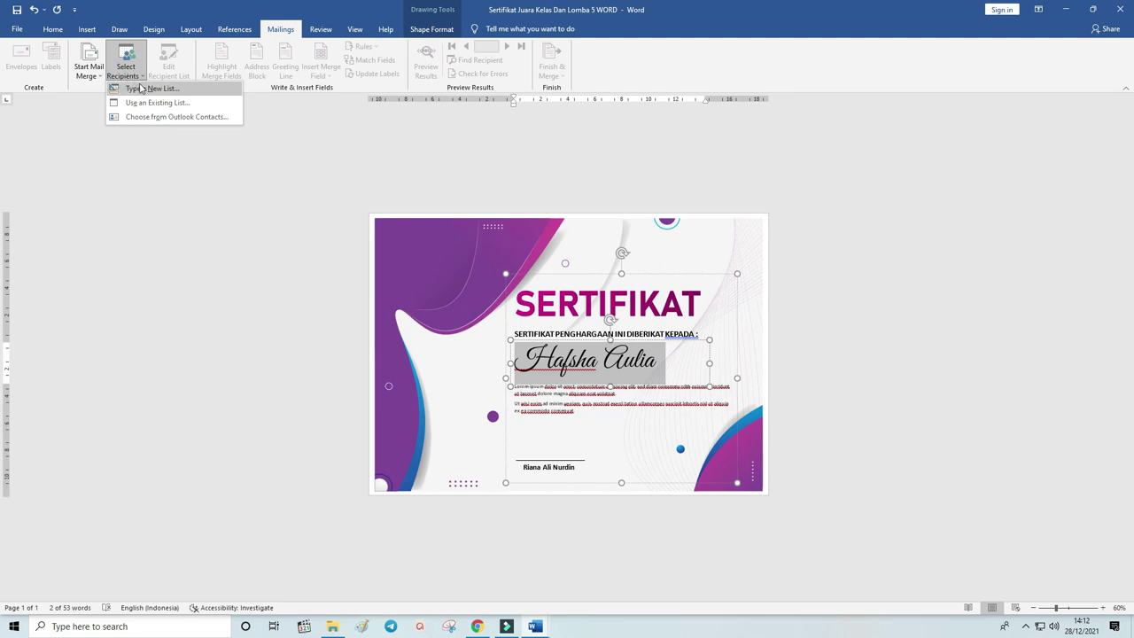
{"action": "left_click", "coordinate": [139, 89]}
Enter three Title entries in the address list: Nama 1, Nama 2 and Nama 3.
{"action": "left_click_drag", "start_coordinate": [492, 208], "coordinate": [875, 158]}
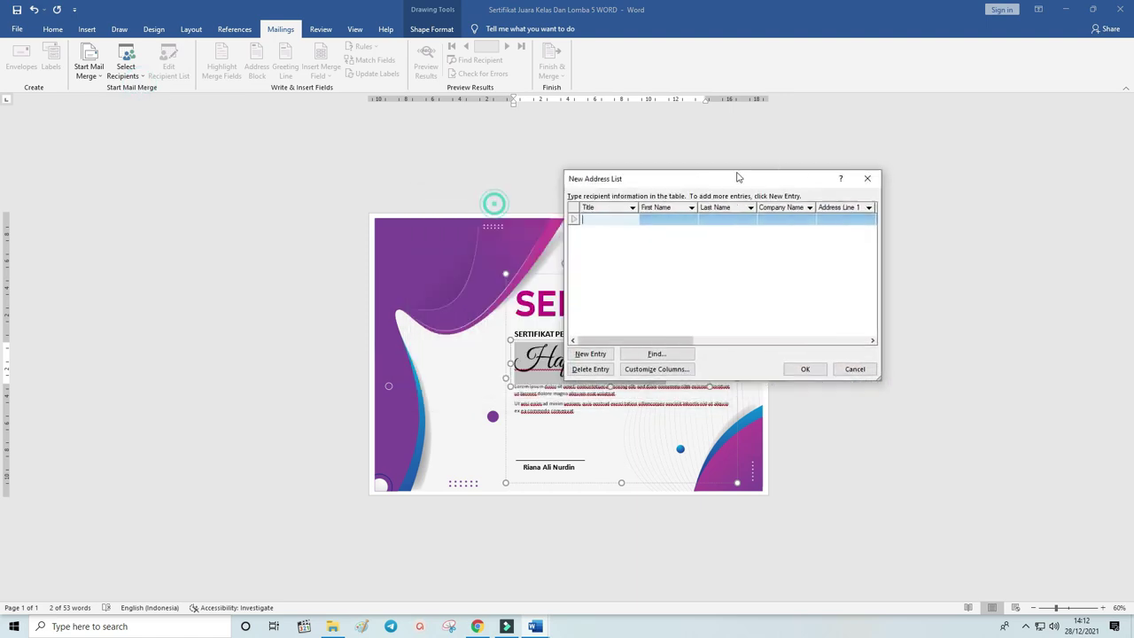
{"action": "left_click", "coordinate": [836, 195]}
{"action": "type", "text": "Nama 1"}
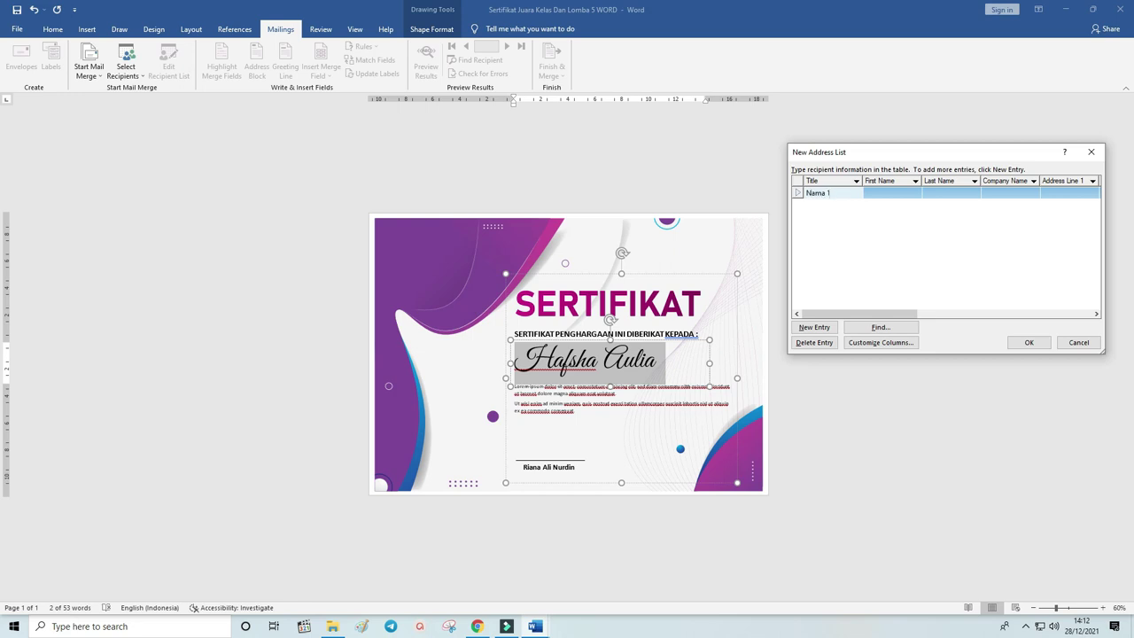
{"action": "left_click_drag", "start_coordinate": [832, 192], "coordinate": [809, 197]}
{"action": "key", "text": "ctrl+c"}
{"action": "left_click", "coordinate": [814, 326]}
{"action": "key", "text": "ctrl+v"}
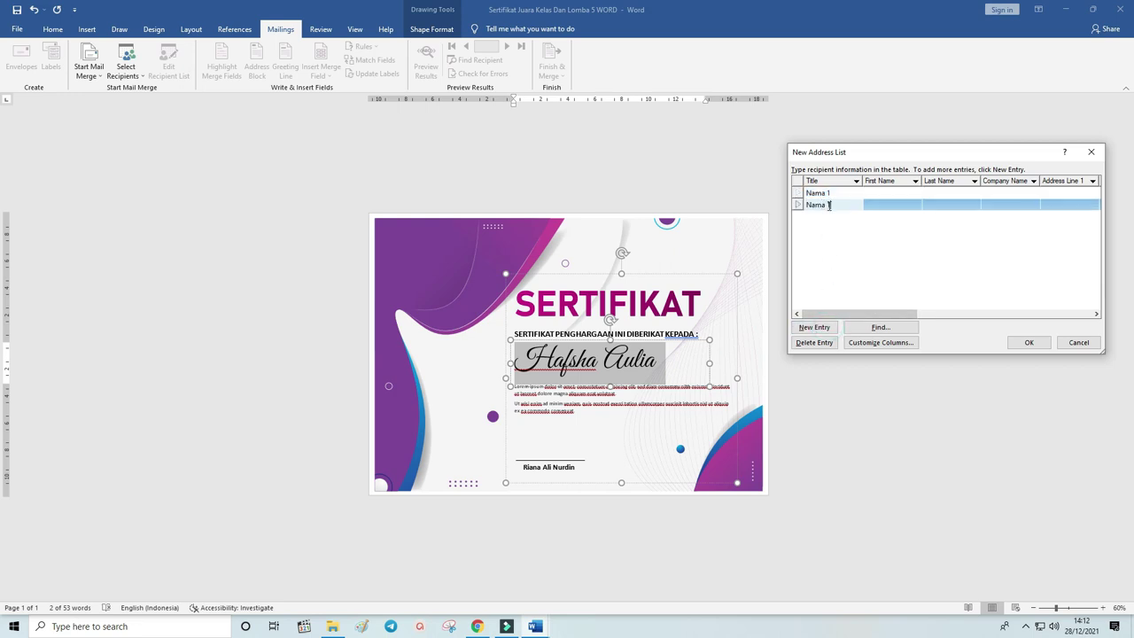
{"action": "double_click", "coordinate": [828, 204]}
{"action": "left_click", "coordinate": [814, 327]}
{"action": "key", "text": "ctrl+v"}
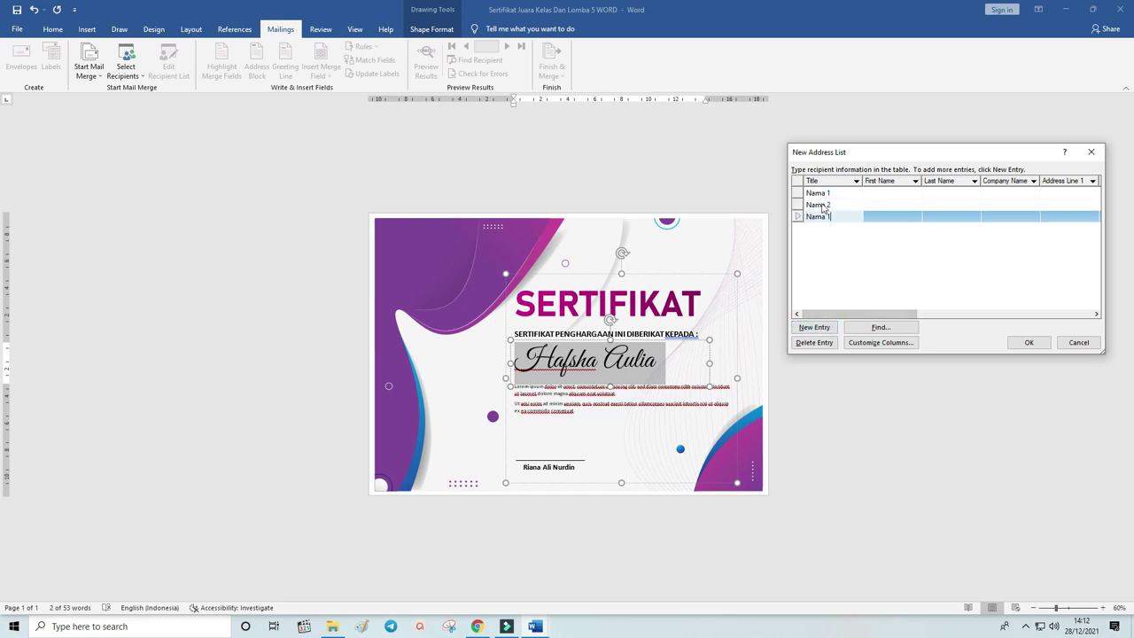
{"action": "double_click", "coordinate": [829, 217]}
Confirm the list and save it as the Penerima Sertifikat recipient file.
{"action": "left_click_drag", "start_coordinate": [867, 156], "coordinate": [813, 134]}
{"action": "left_click", "coordinate": [967, 322]}
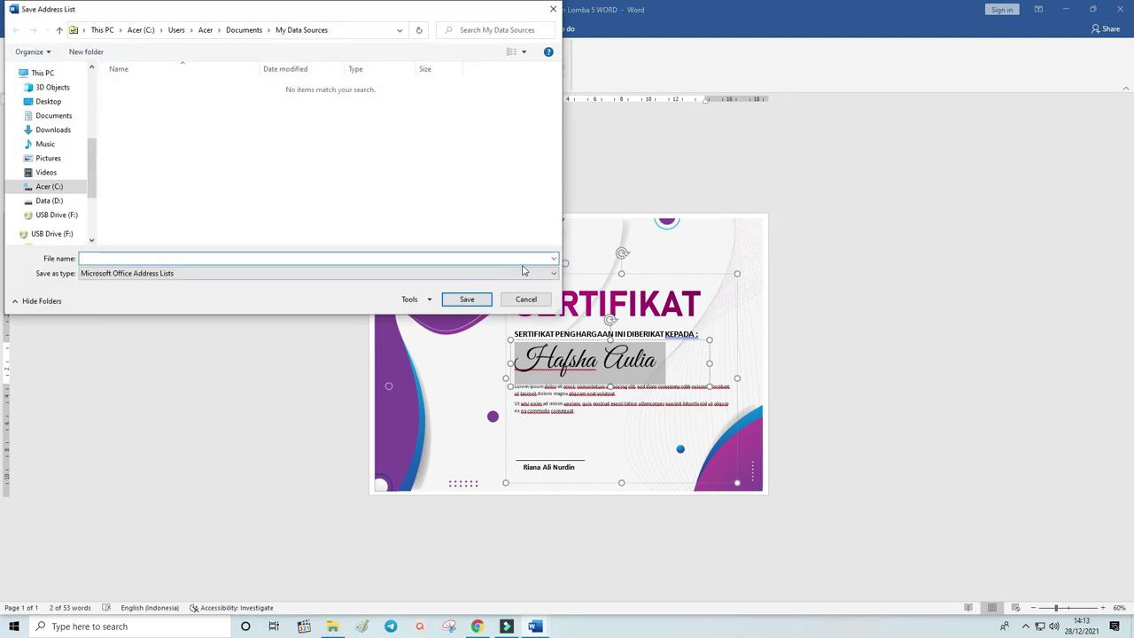
{"action": "left_click", "coordinate": [241, 256]}
{"action": "type", "text": "Penerima SertifikAT"}
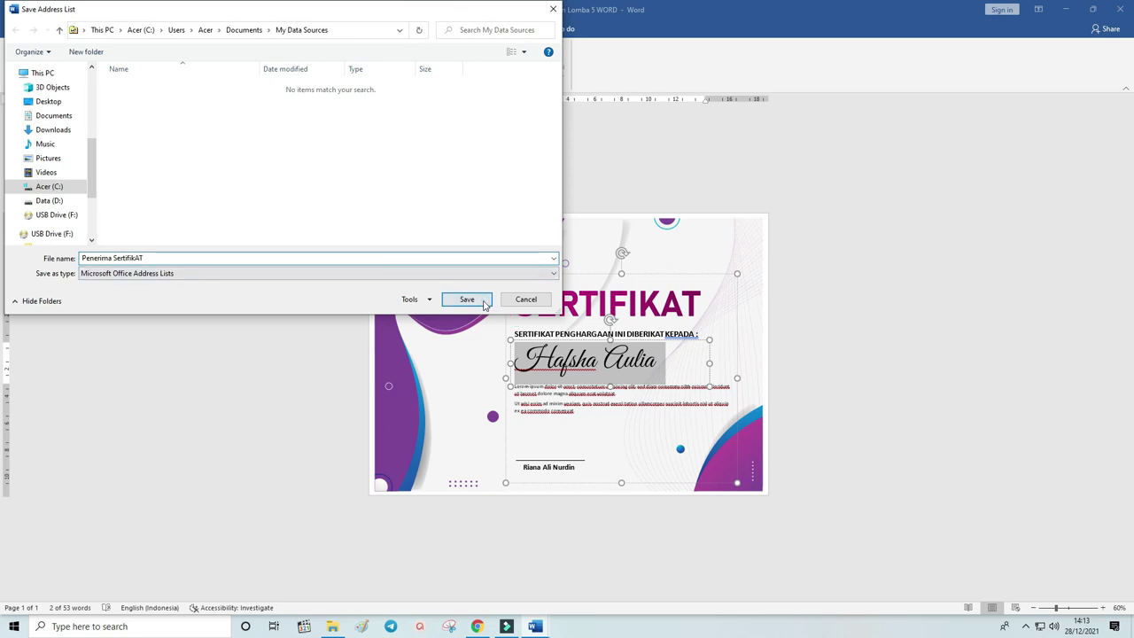
{"action": "left_click", "coordinate": [467, 299]}
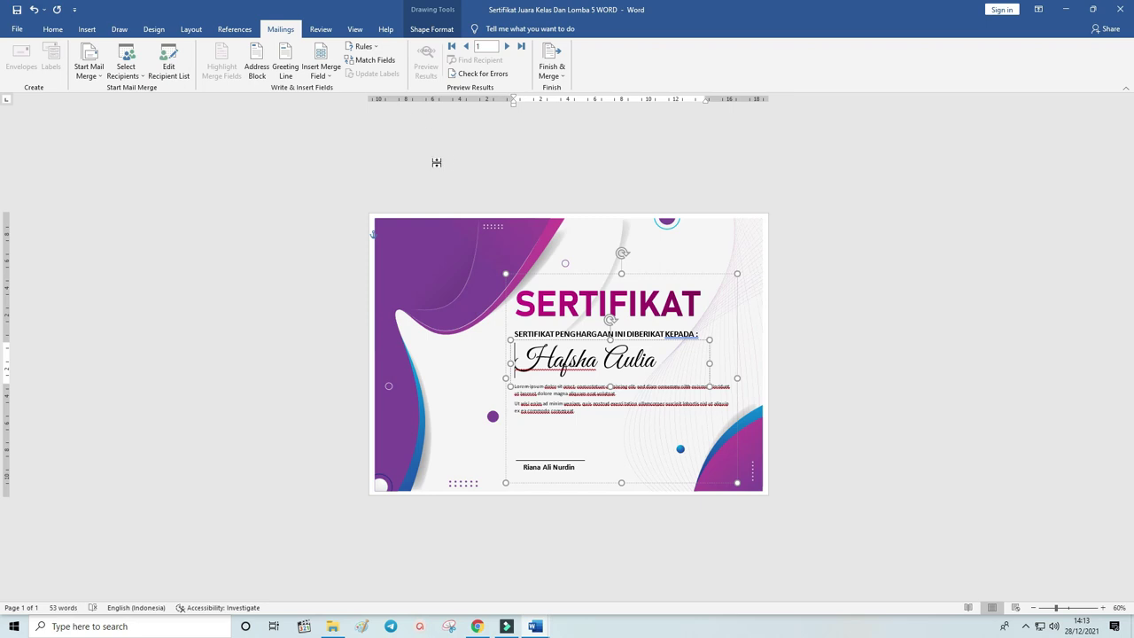
{"action": "left_click_drag", "start_coordinate": [656, 359], "coordinate": [515, 358]}
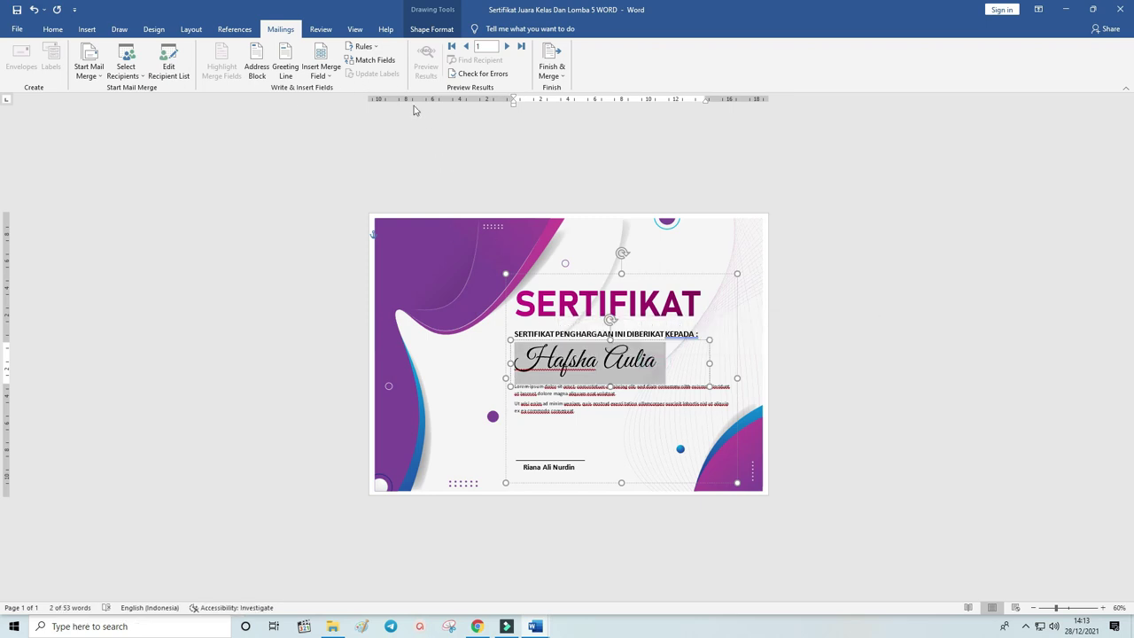
{"action": "left_click", "coordinate": [843, 290]}
{"action": "triple_click", "coordinate": [653, 356]}
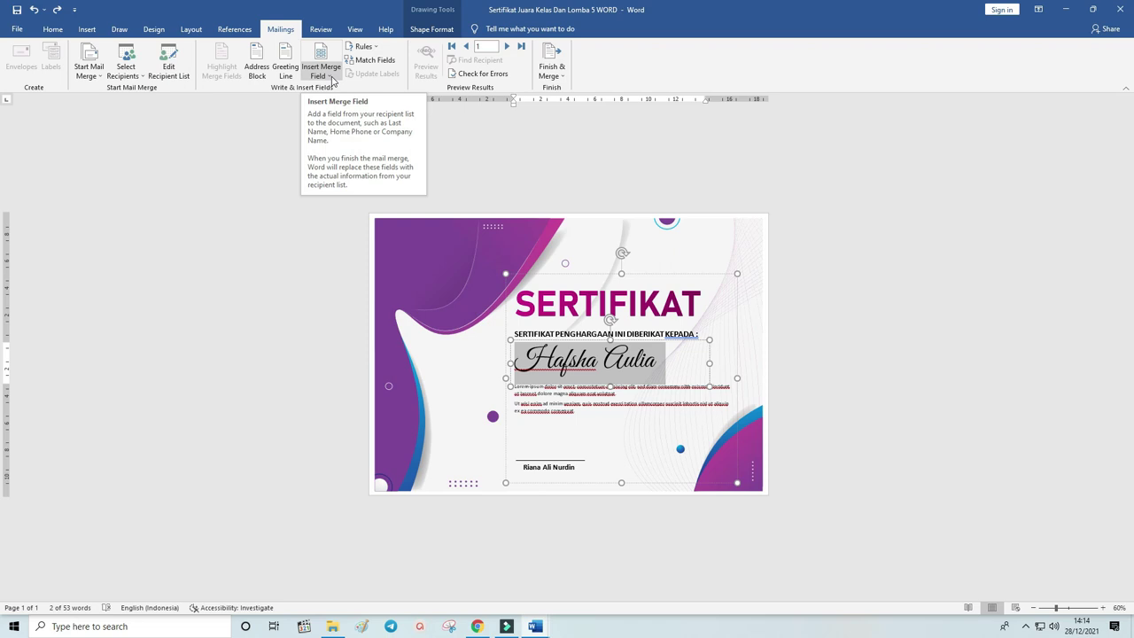
{"action": "left_click", "coordinate": [332, 81]}
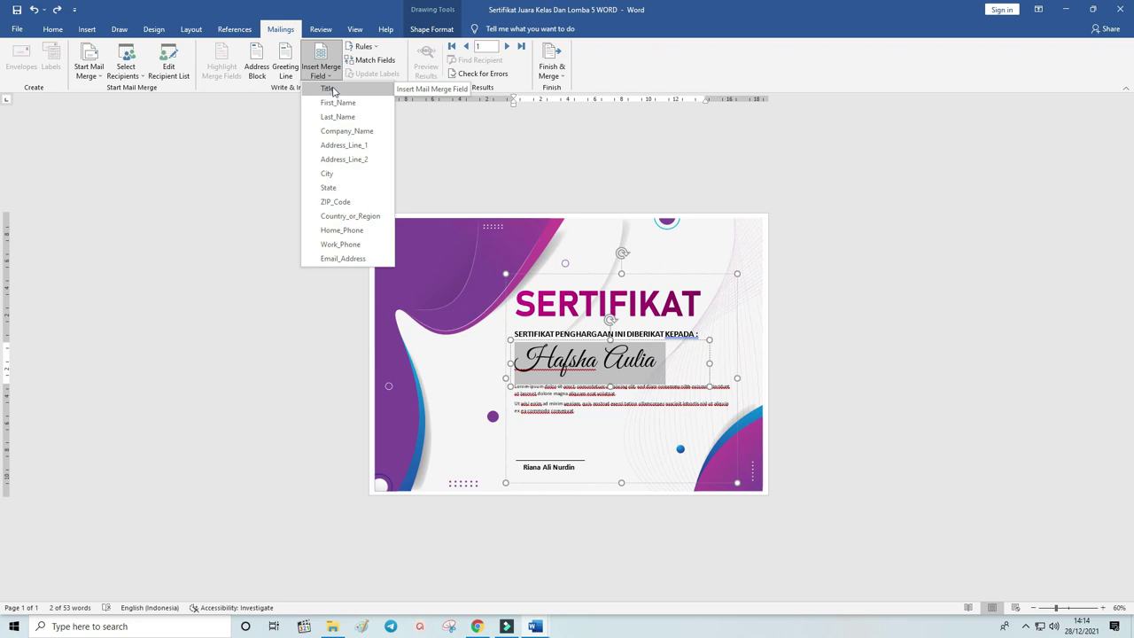
{"action": "left_click", "coordinate": [333, 92]}
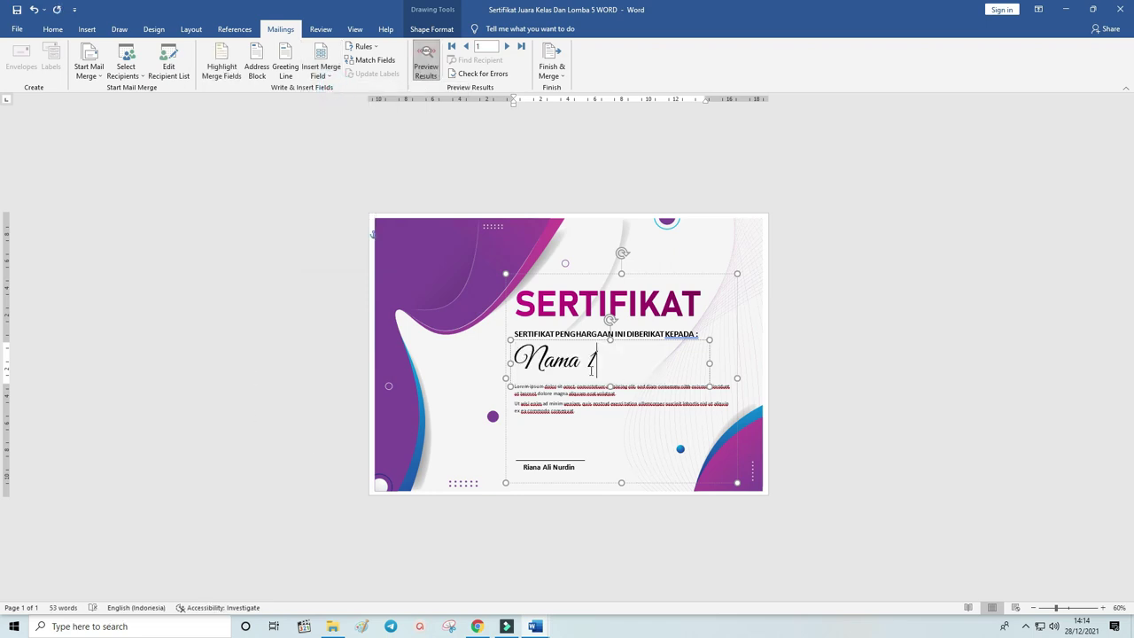
{"action": "scroll", "coordinate": [587, 368], "scroll_direction": "up", "scroll_amount": 3}
Advance the merge preview two records to recipient 3, showing Nama 3.
{"action": "left_click", "coordinate": [614, 362]}
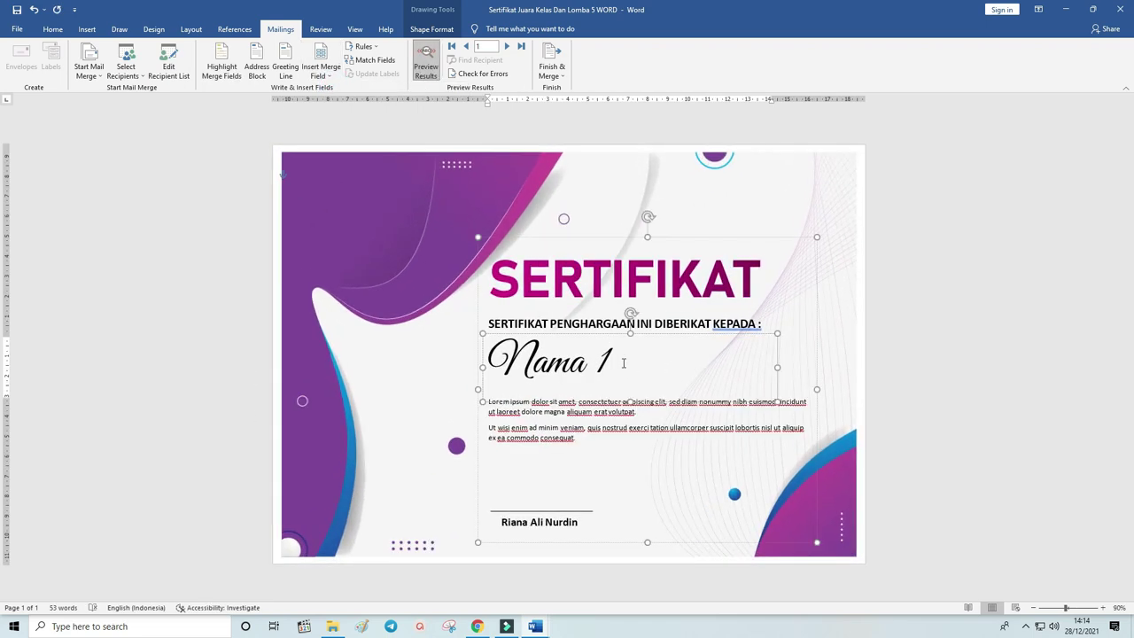
{"action": "left_click", "coordinate": [506, 46]}
{"action": "left_click", "coordinate": [507, 46]}
{"action": "left_click", "coordinate": [604, 362]}
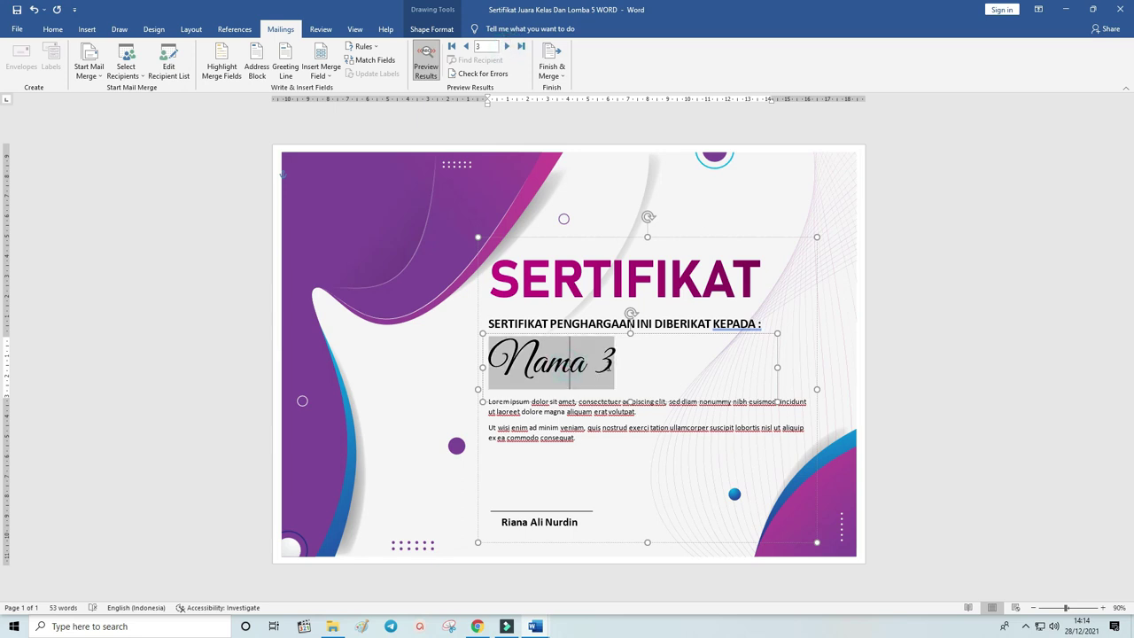
{"action": "left_click_drag", "start_coordinate": [615, 363], "coordinate": [496, 370]}
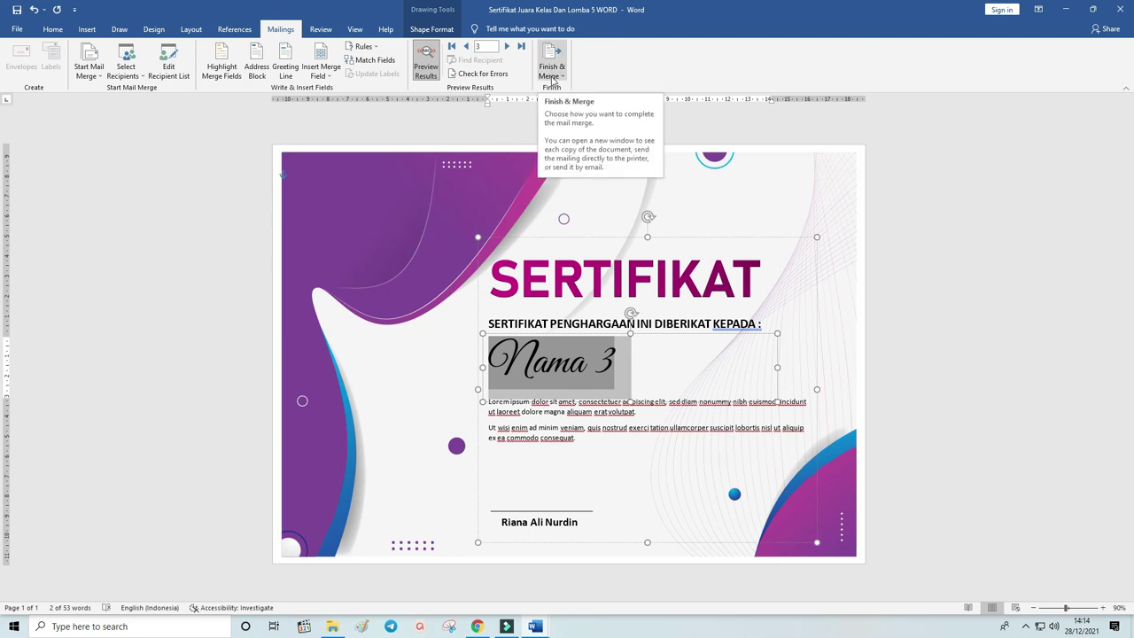
Run Finish & Merge > Print Documents for all records, then cancel the Print dialog.
{"action": "left_click", "coordinate": [552, 78]}
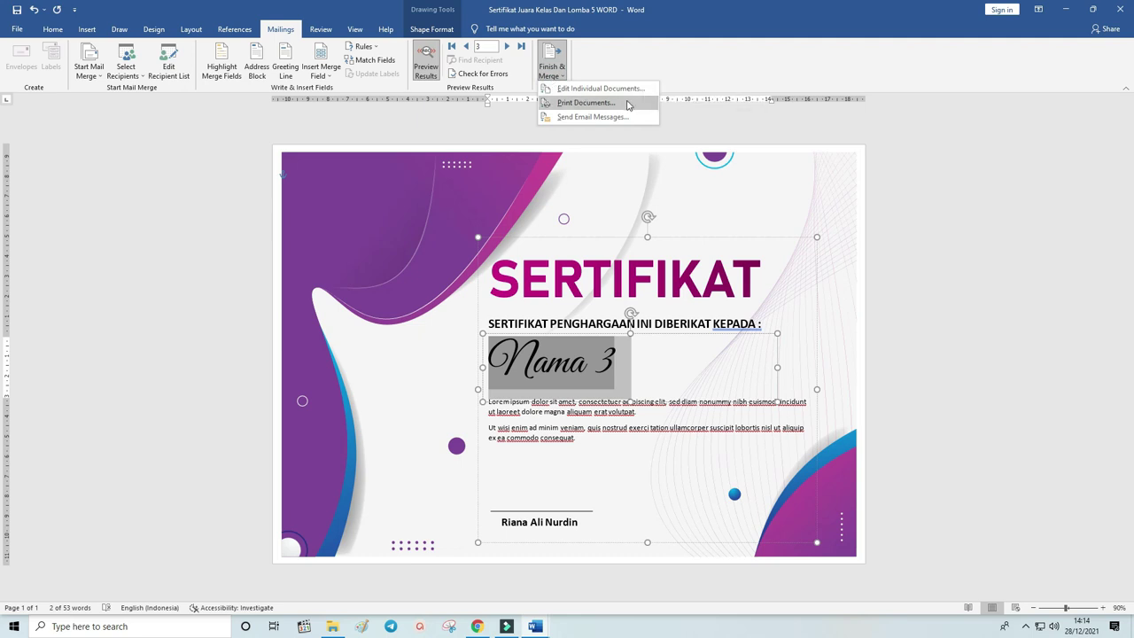
{"action": "left_click", "coordinate": [627, 104]}
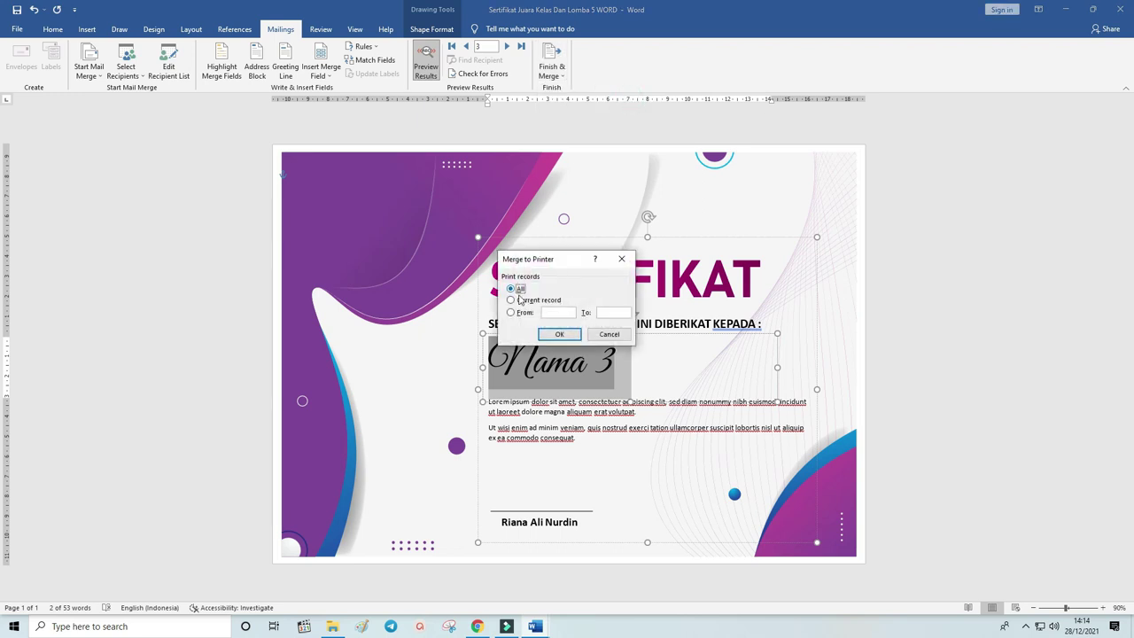
{"action": "left_click", "coordinate": [567, 333]}
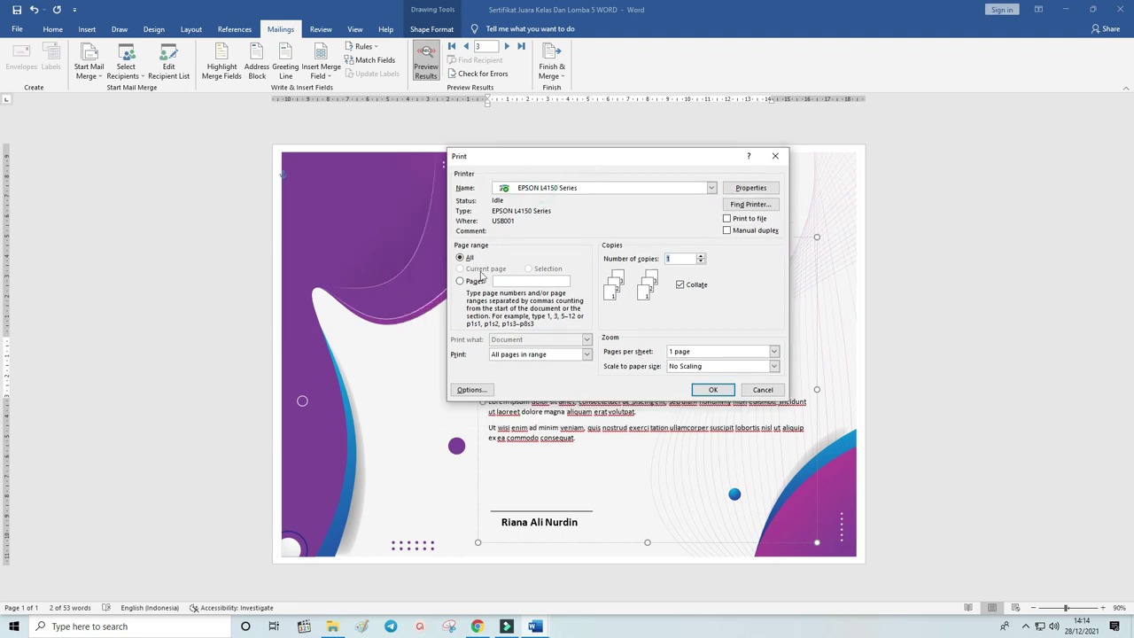
{"action": "left_click", "coordinate": [763, 390]}
{"action": "left_click", "coordinate": [552, 76]}
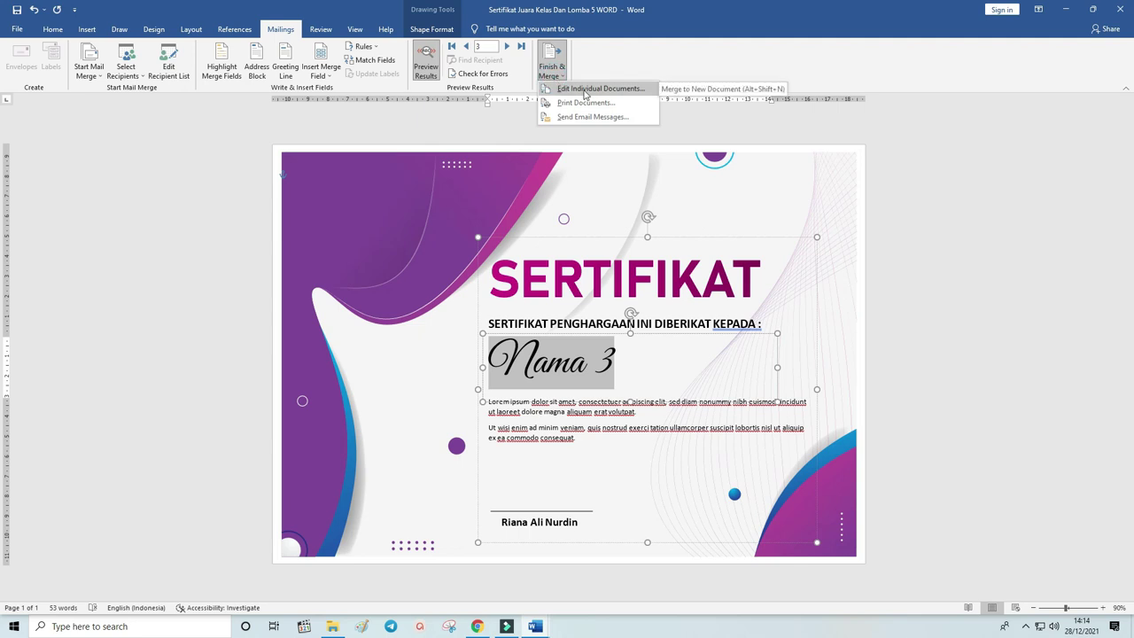
Merge all records into a new document with Edit Individual Documents.
{"action": "left_click", "coordinate": [585, 90]}
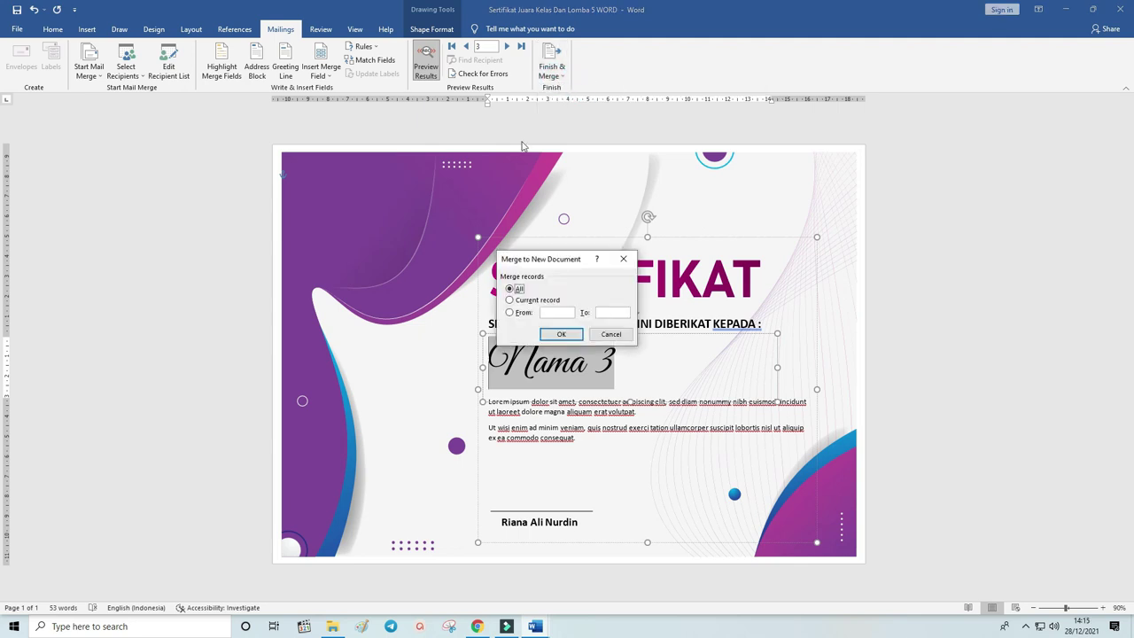
{"action": "left_click", "coordinate": [560, 334]}
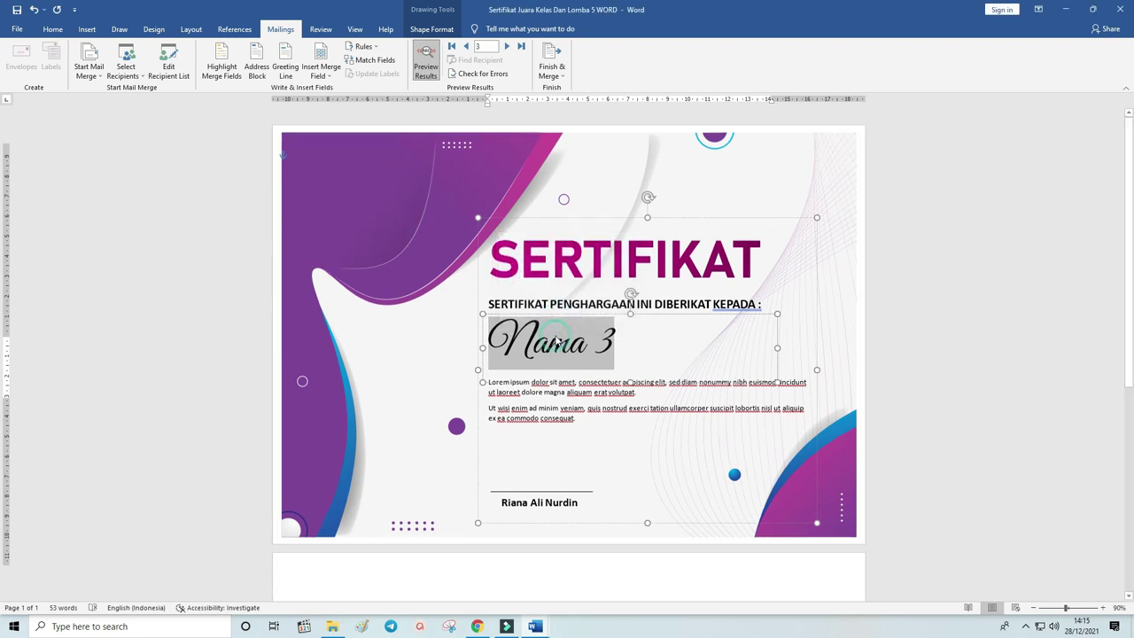
{"action": "scroll", "coordinate": [564, 330], "scroll_direction": "down", "scroll_amount": 4}
{"action": "scroll", "coordinate": [564, 319], "scroll_direction": "down", "scroll_amount": 2}
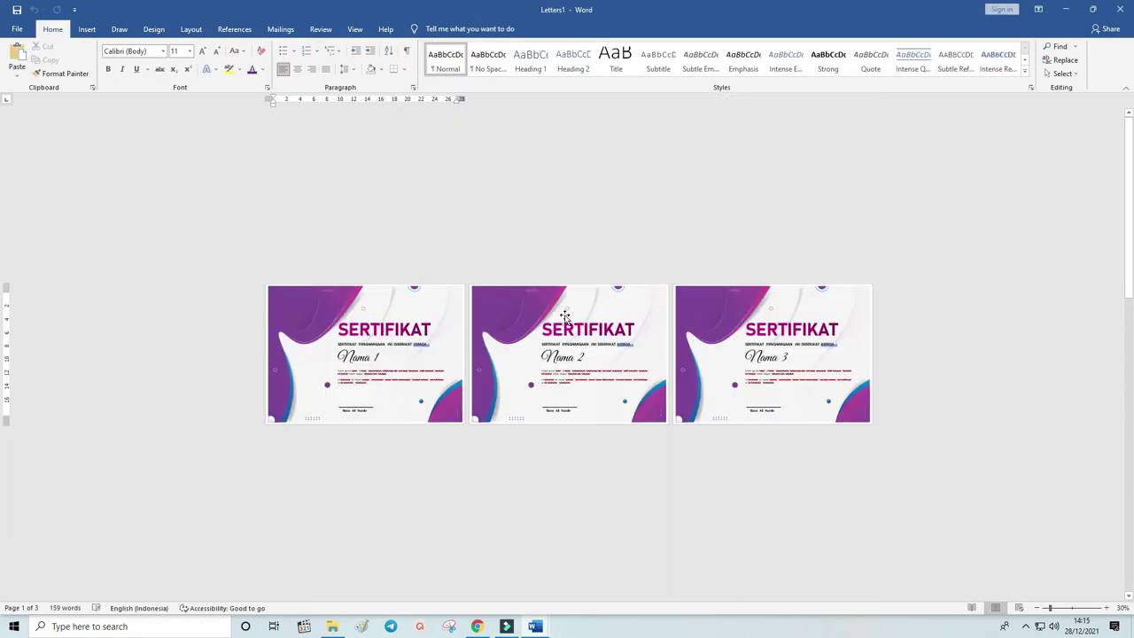
Check the merged names, selecting Nama 1 on the first certificate and the name on the third.
{"action": "left_click", "coordinate": [375, 356]}
{"action": "scroll", "coordinate": [379, 355], "scroll_direction": "up", "scroll_amount": 2}
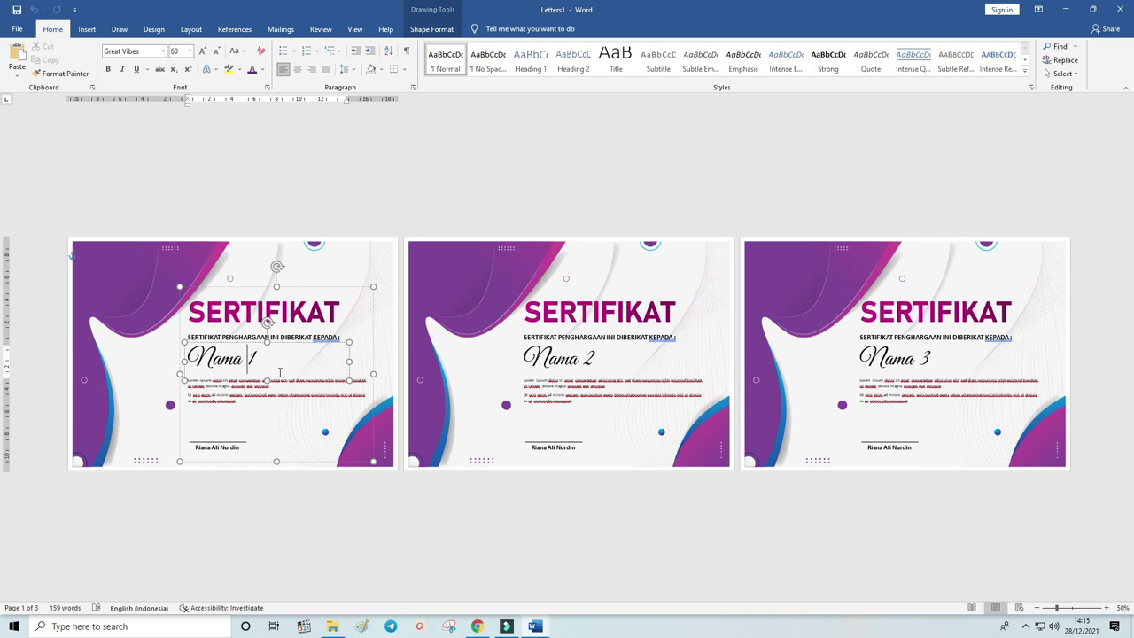
{"action": "left_click_drag", "start_coordinate": [259, 358], "coordinate": [160, 358]}
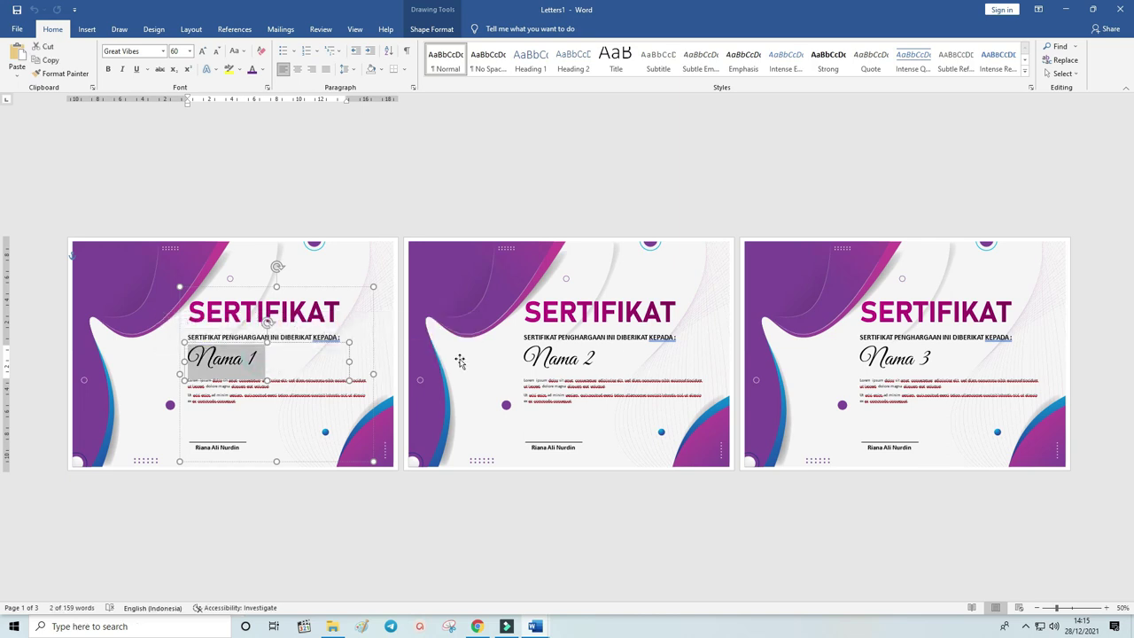
{"action": "left_click", "coordinate": [894, 351]}
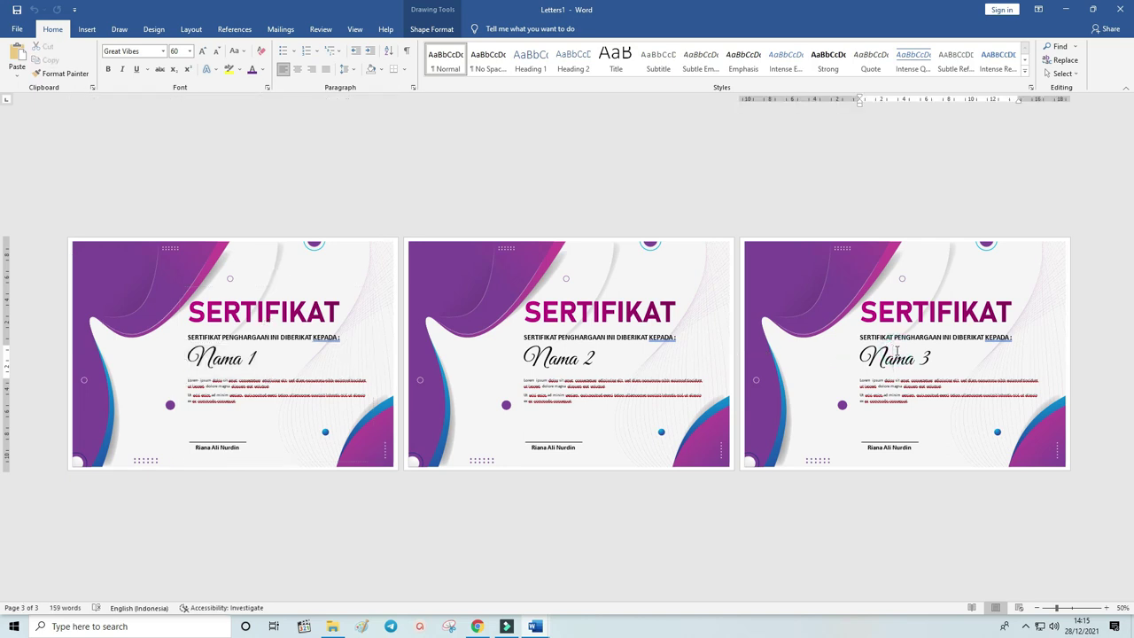